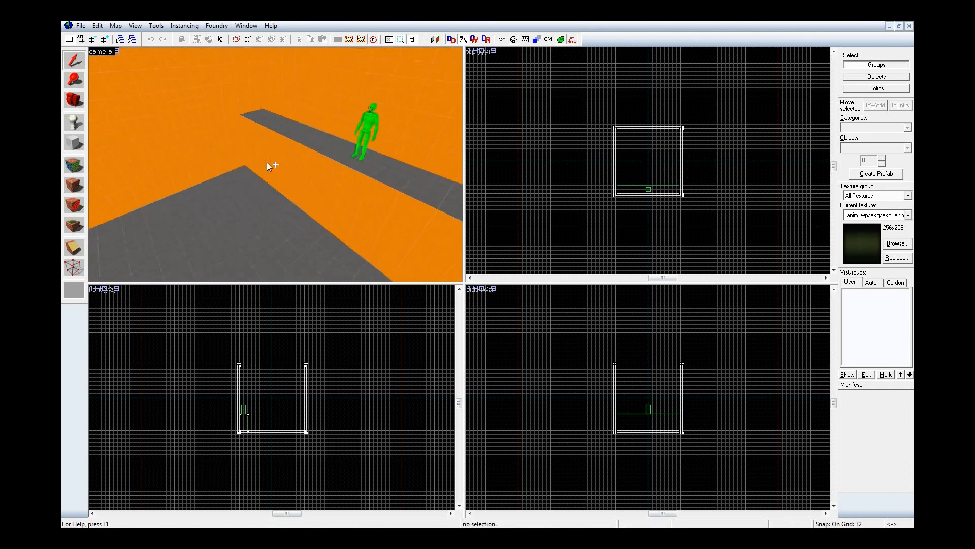
Step: Find the nodraw textures and make tools/toolsnodraw the current texture
key("d")
key("z")
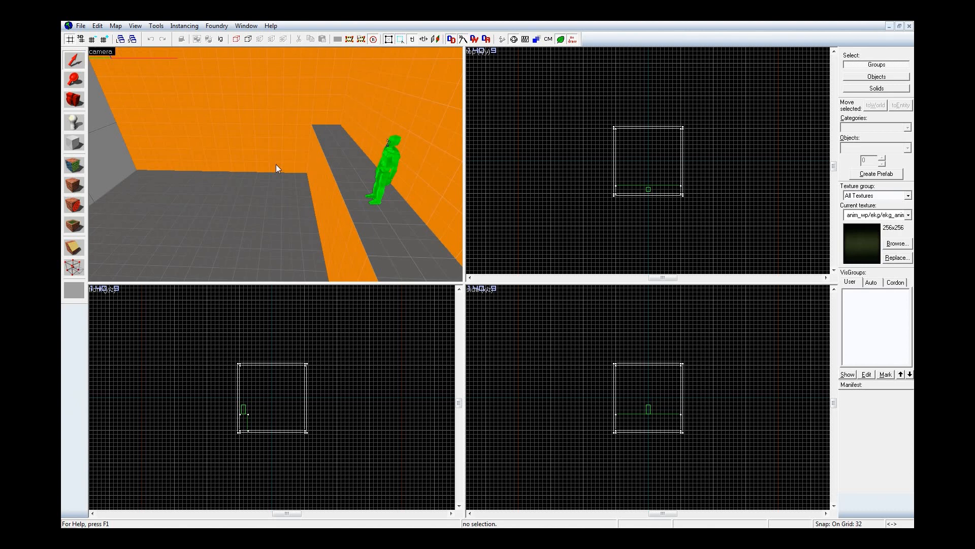
key("shift+a")
left_click(481, 312)
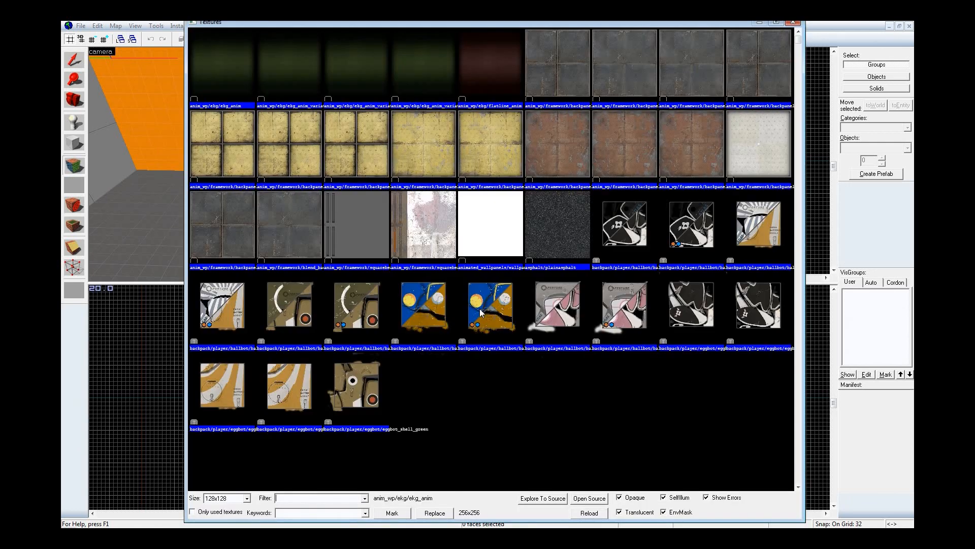
type("nodraw")
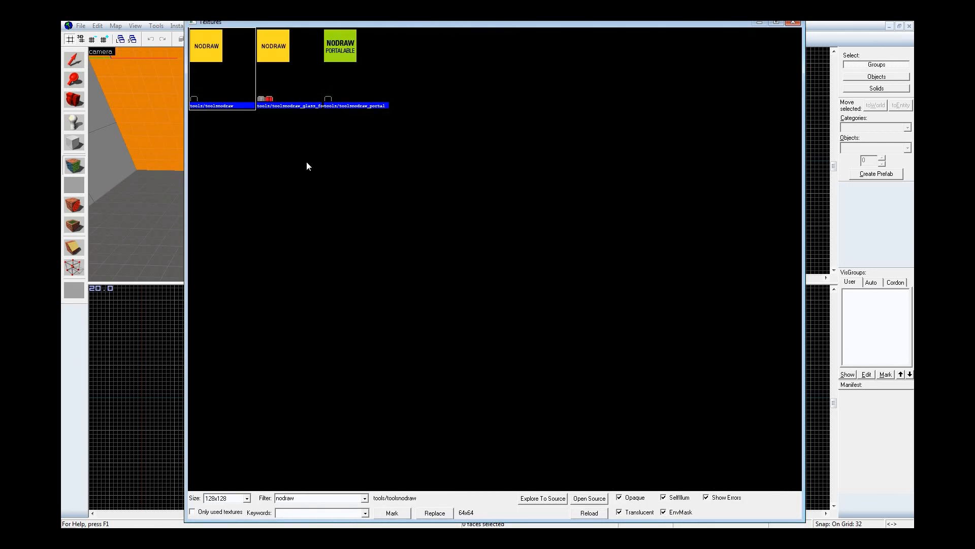
double_click(223, 55)
Step: Outline a new 192 by 192 unit block in the middle of the room in the top view
key("shift+b")
scroll(641, 202, "up", 3)
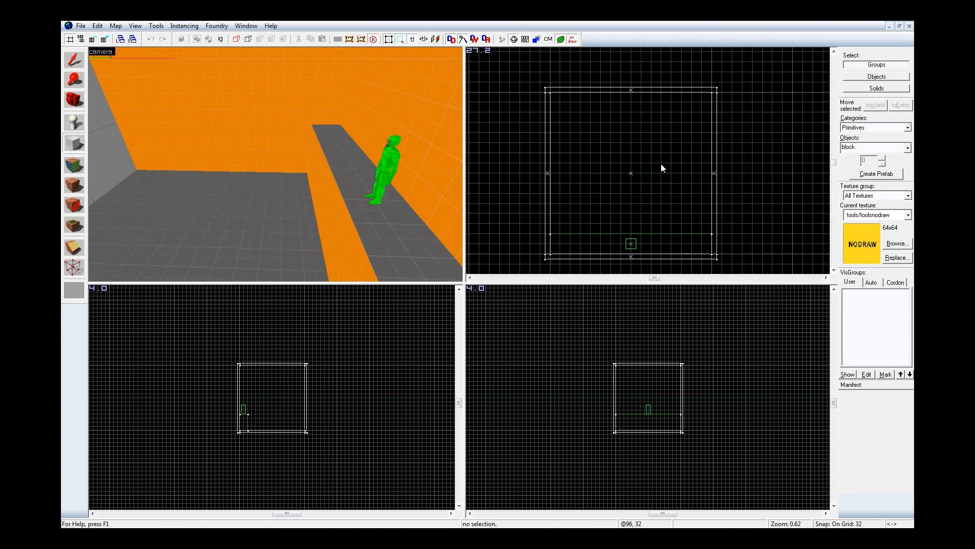
left_click_drag(606, 142, 644, 200)
key("z")
Step: Move the block outline down to the info_player_start ledge level, reduce its height to 16 units on a 16-unit grid, and create it
key("z")
scroll(647, 393, "up", 8)
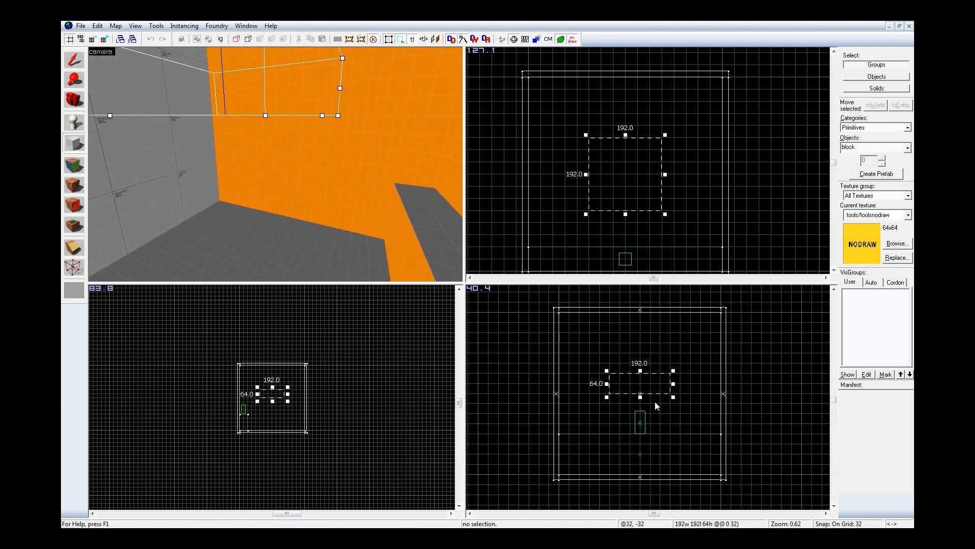
left_click_drag(633, 354, 649, 459)
key("z")
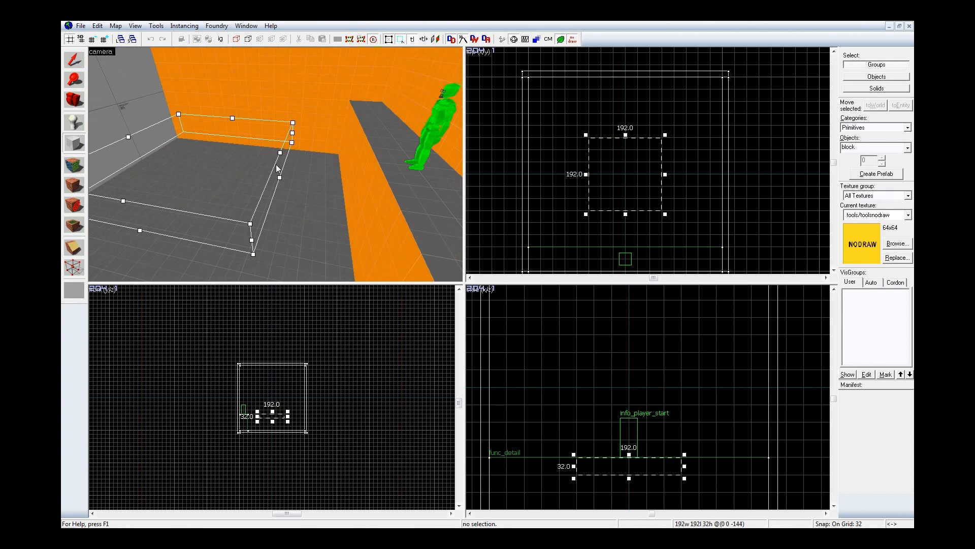
key("[")
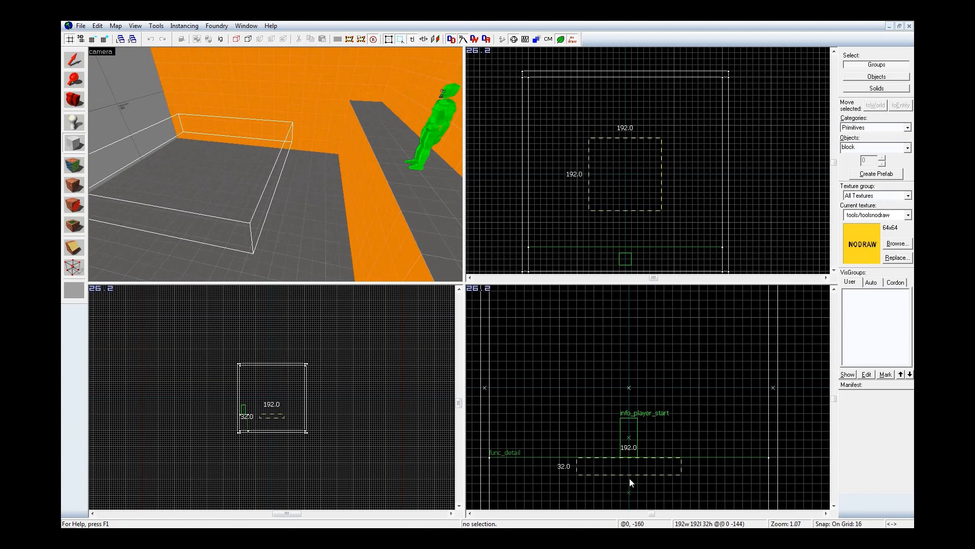
left_click_drag(629, 478, 630, 471)
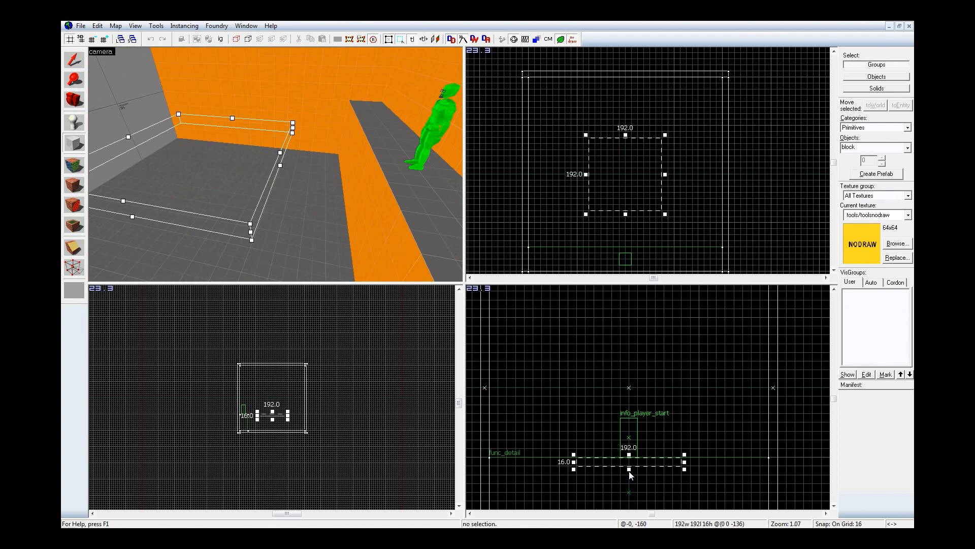
key("Return")
Step: Sample dev/dev_measuregeneric01b from the room floor and apply it to the nodraw block
key("shift+a")
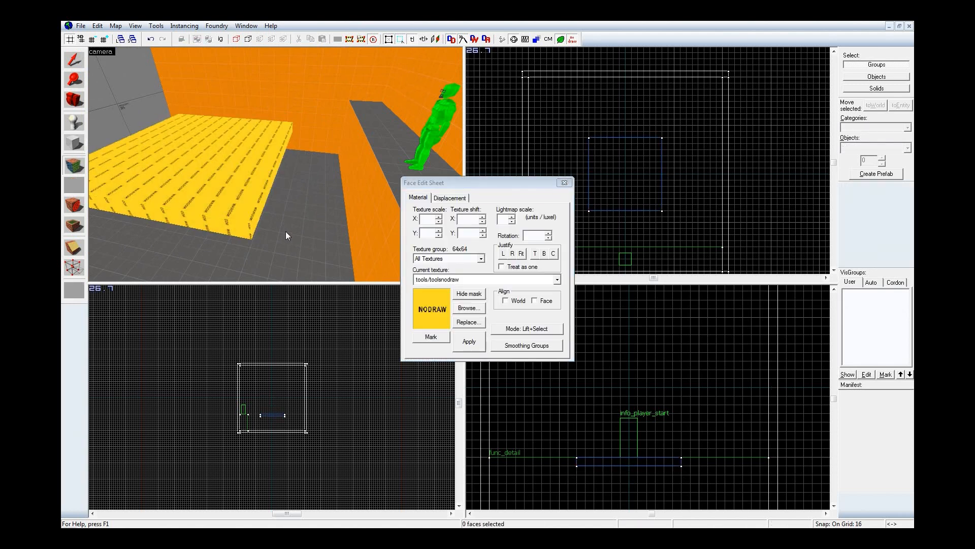
left_click(285, 231)
key("shift+s")
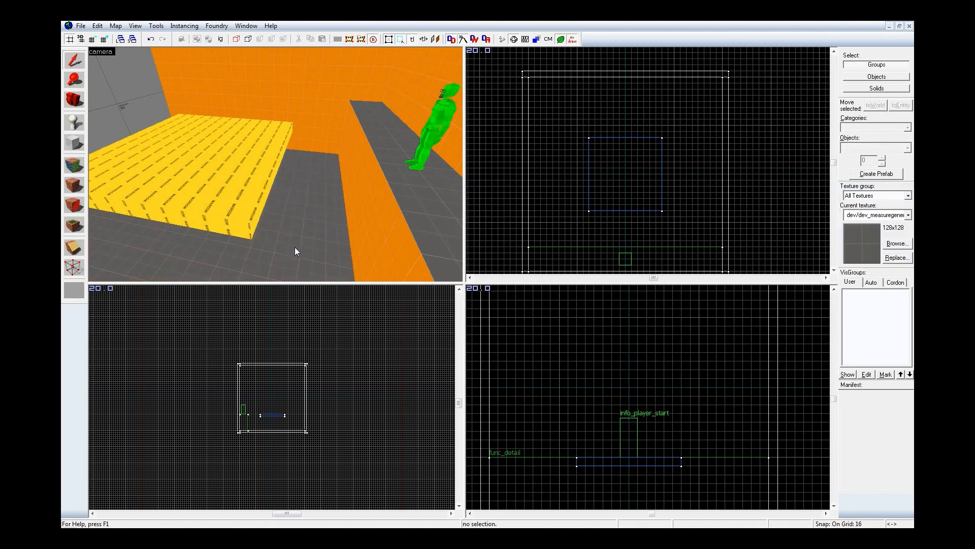
key("shift+a")
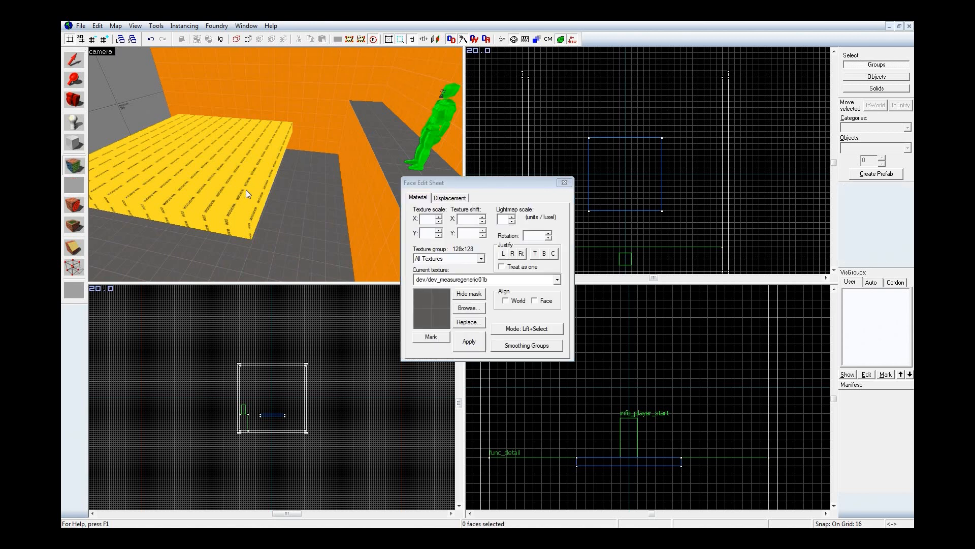
right_click(218, 163)
key("z")
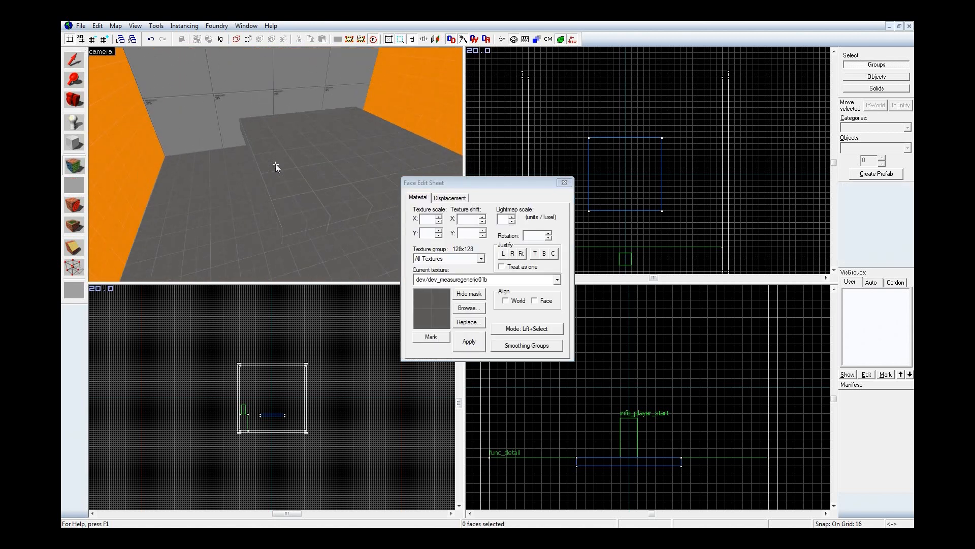
Step: Filter the textures by dev/ and apply dev/reflectivity_50 to the whole block
key("z")
left_click(464, 311)
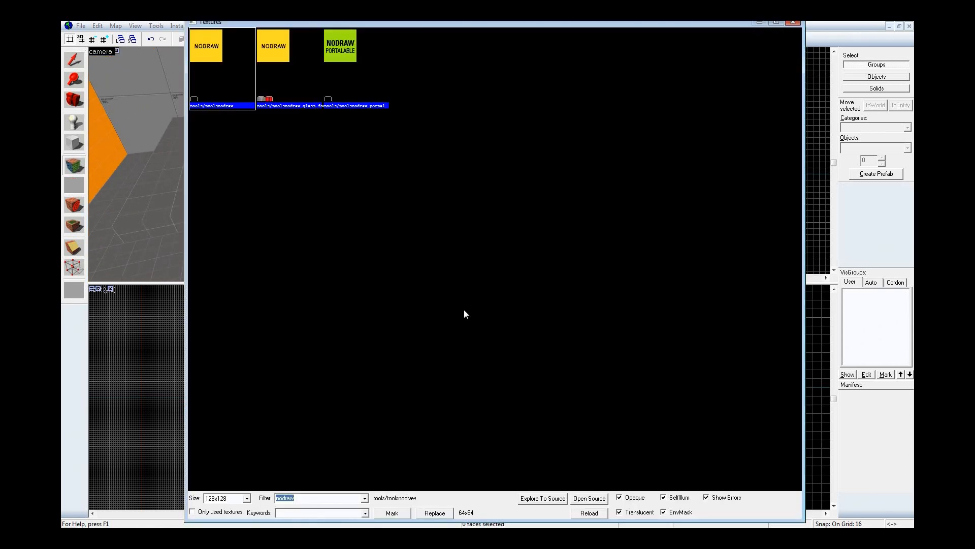
type("dev/")
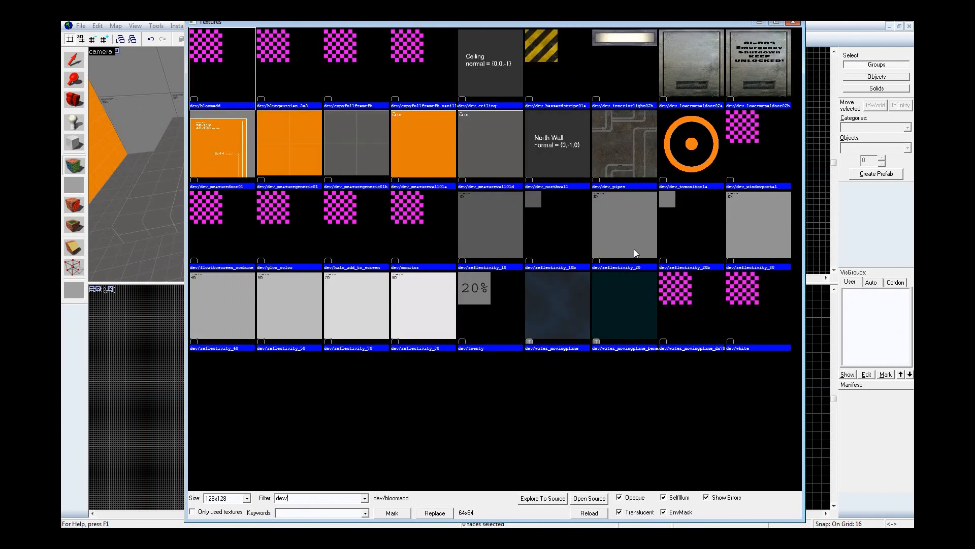
double_click(678, 234)
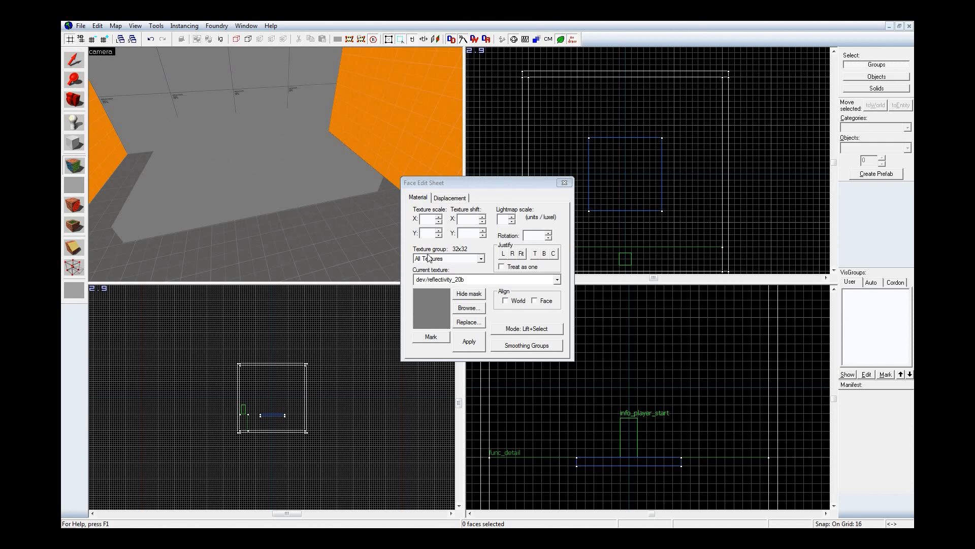
left_click(468, 308)
left_click(274, 303)
double_click(272, 300)
right_click(243, 151, "shift")
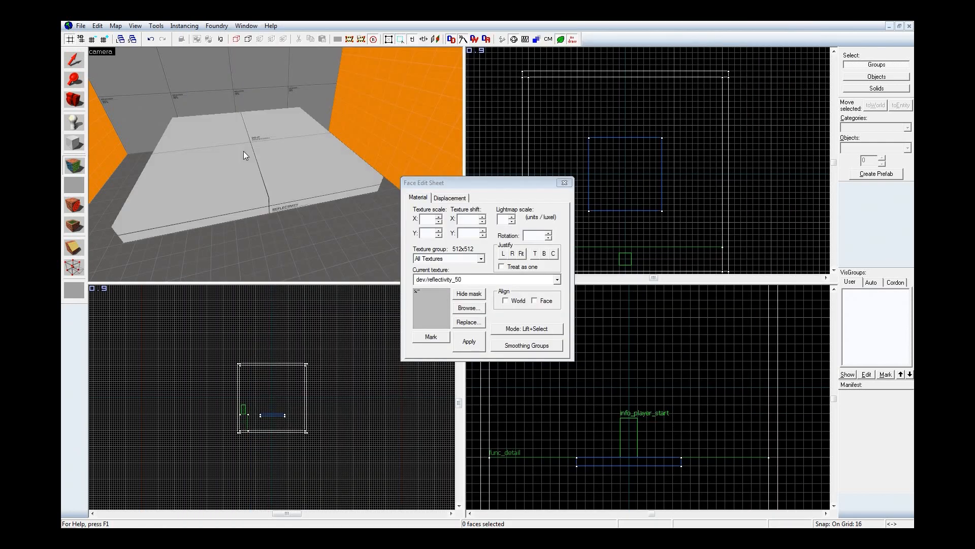
Step: Tie the floating block to a brush entity and set its class to func_physbox
key("z")
key("a")
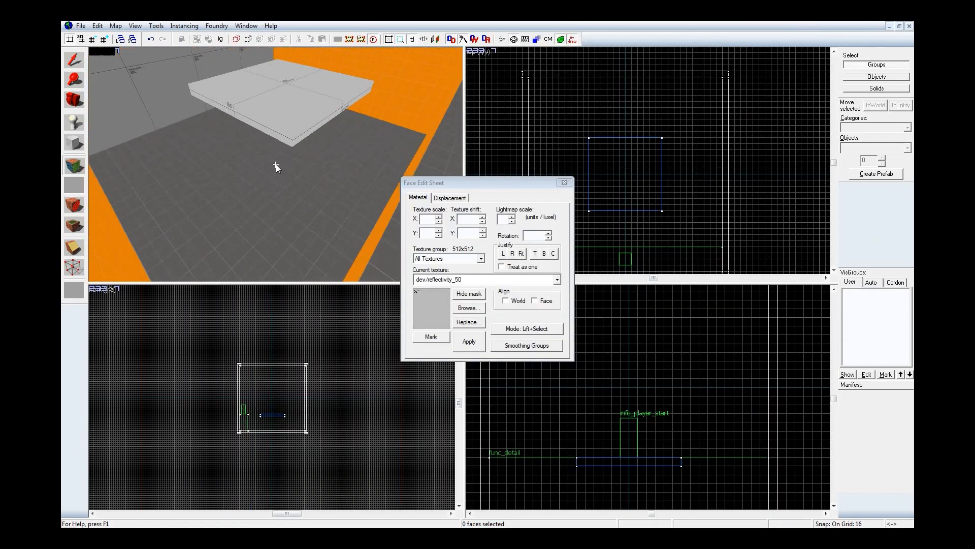
key("w")
key("z")
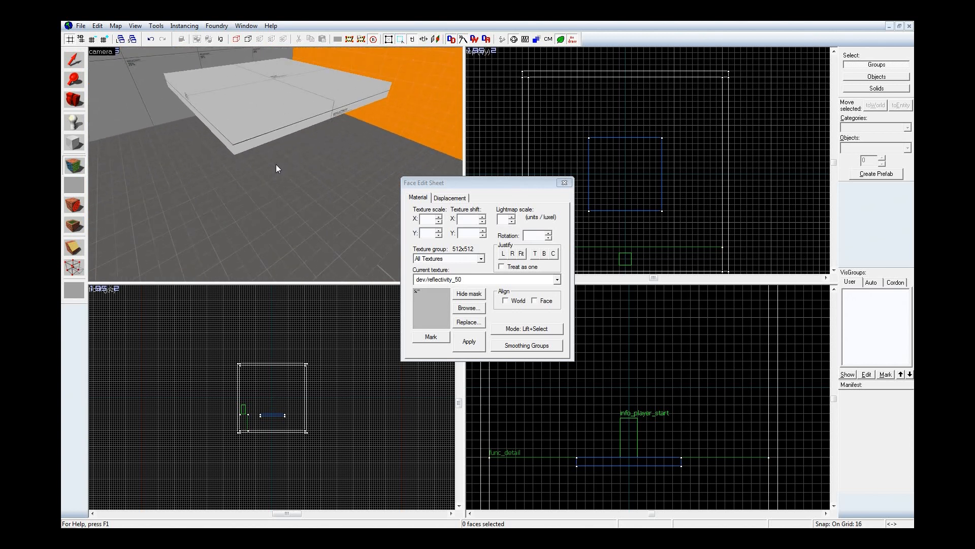
key("shift+s")
left_click(248, 98)
key("alt+Return")
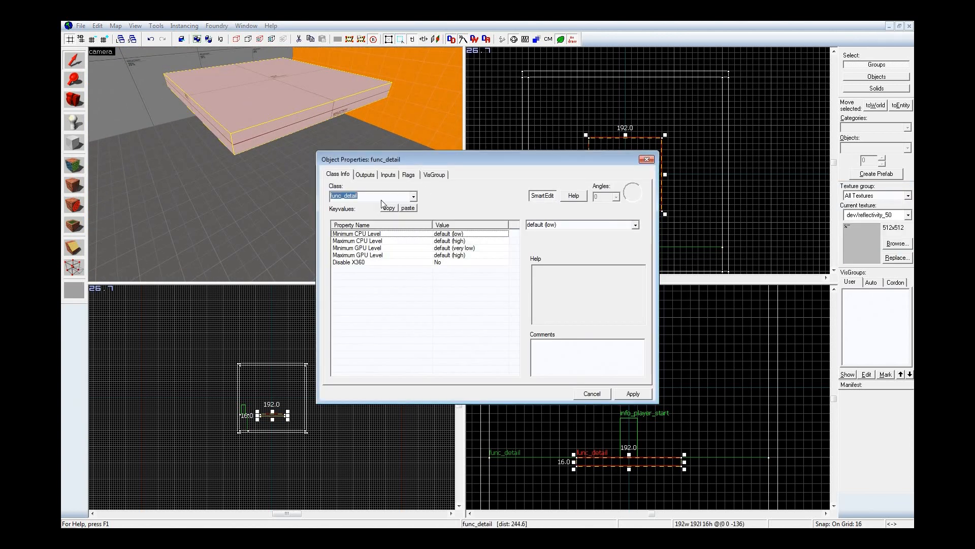
type("phys")
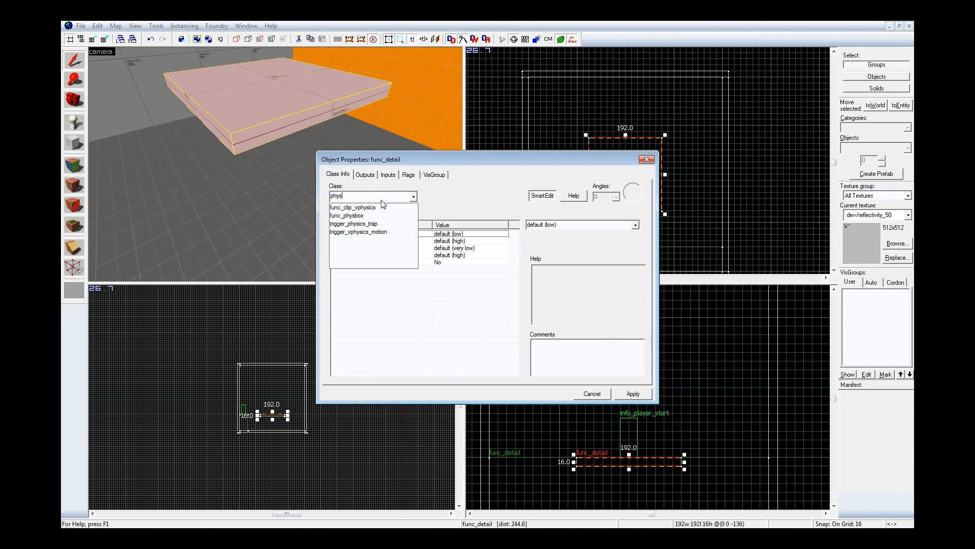
key("Down")
key("Down")
key("Return")
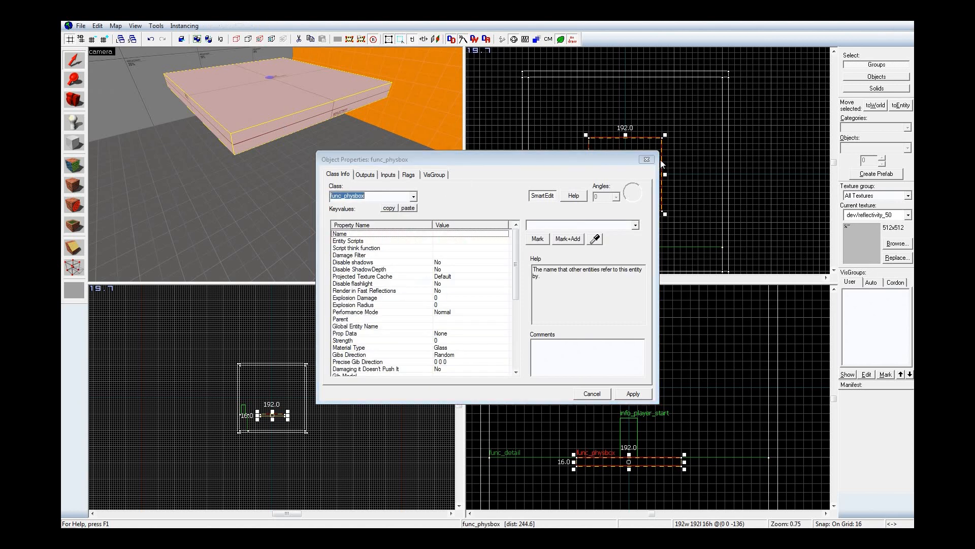
left_click(647, 160)
key("Escape")
Step: Place a prop_static entity on the room floor beneath the floating block
key("z")
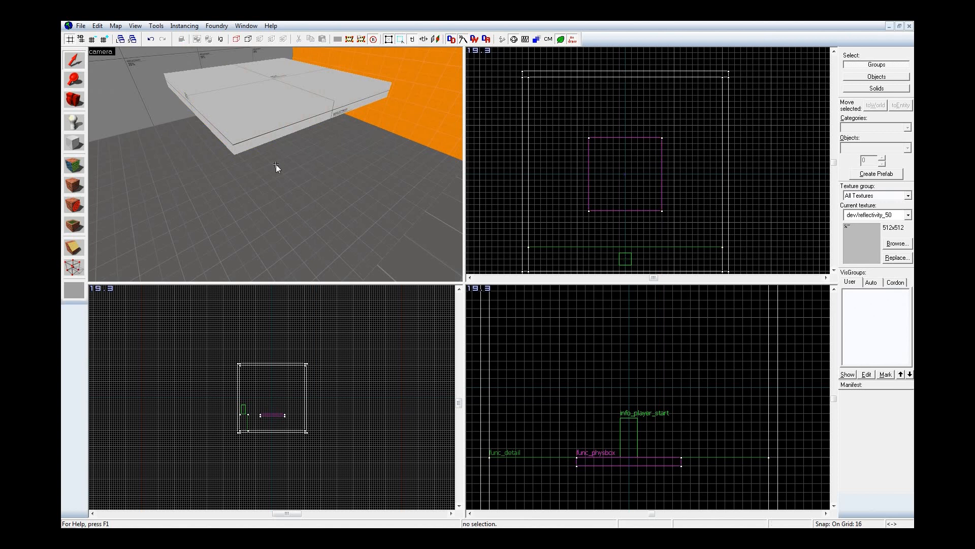
key("z")
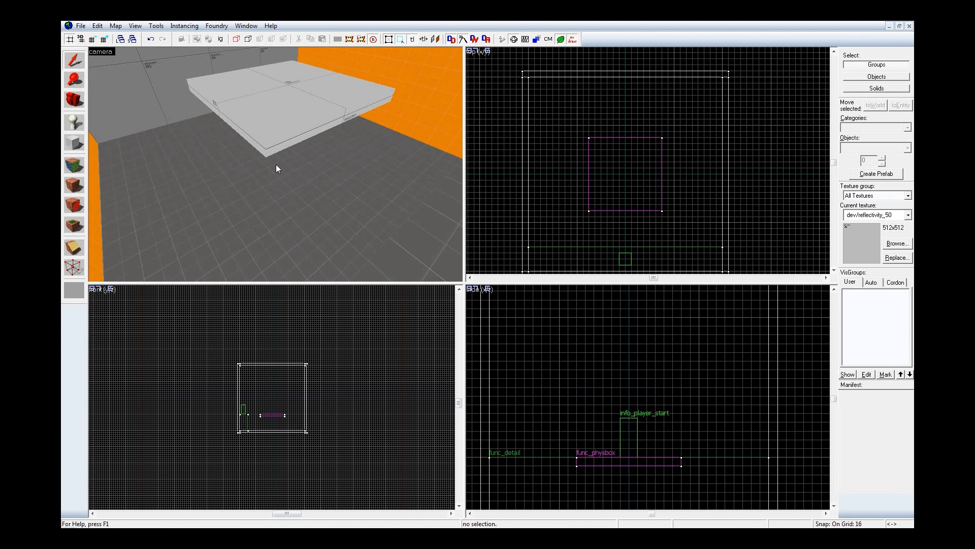
key("z")
key("shift+e")
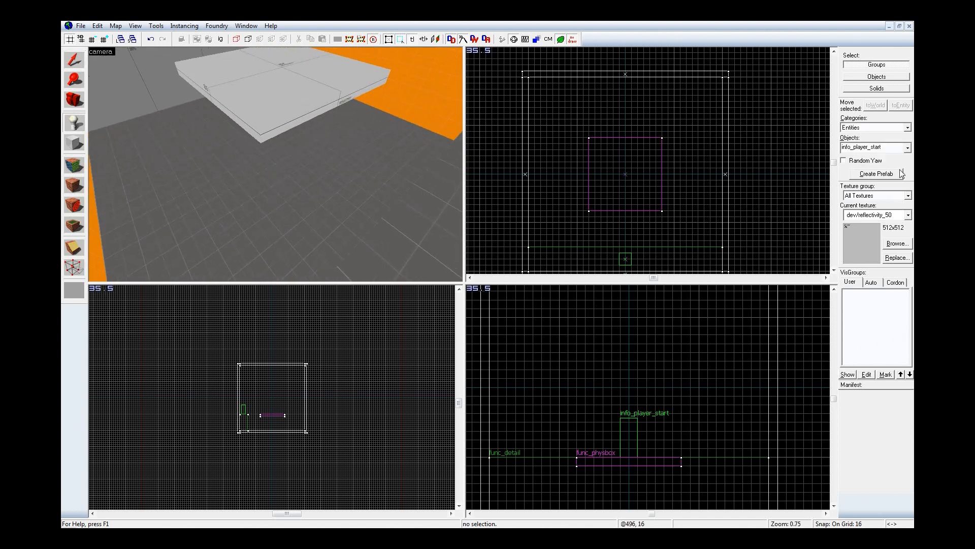
double_click(899, 150)
type("stat")
left_click(881, 175)
left_click(279, 162)
key("z")
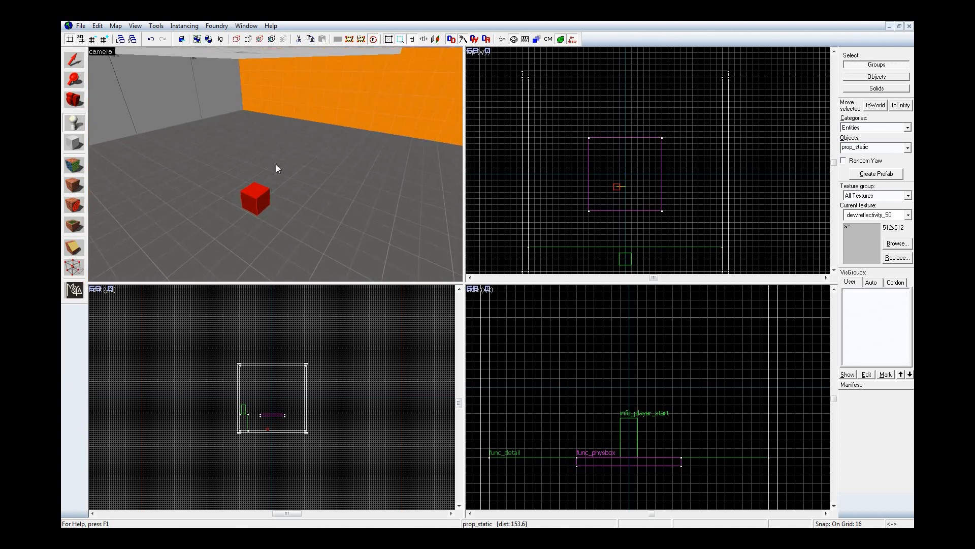
Step: Open the model browser for the prop_static's World Model property
key("alt+Return")
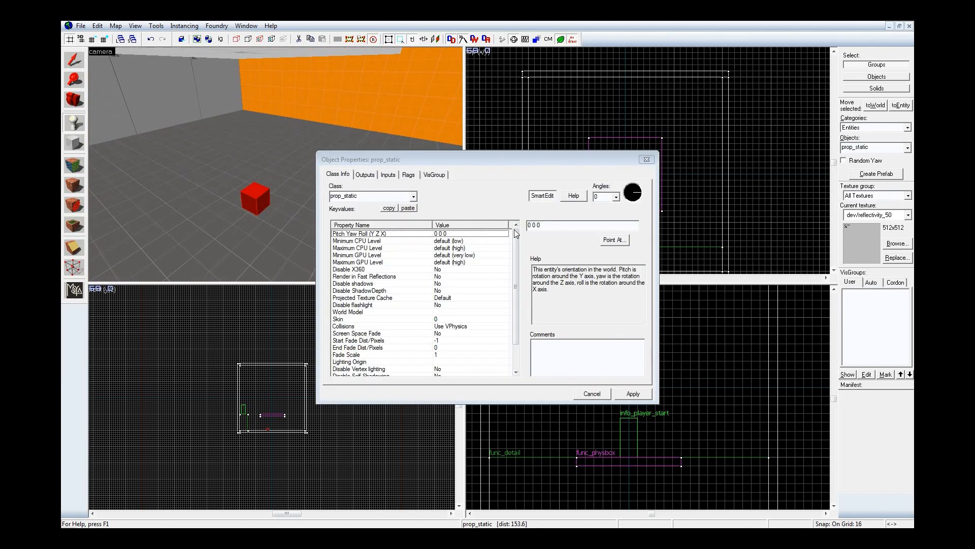
left_click(459, 312)
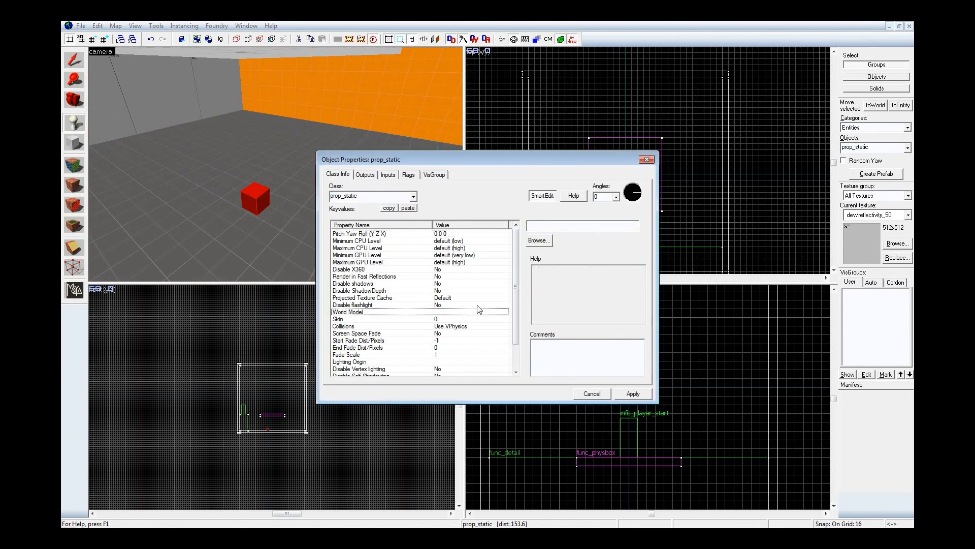
left_click(550, 243)
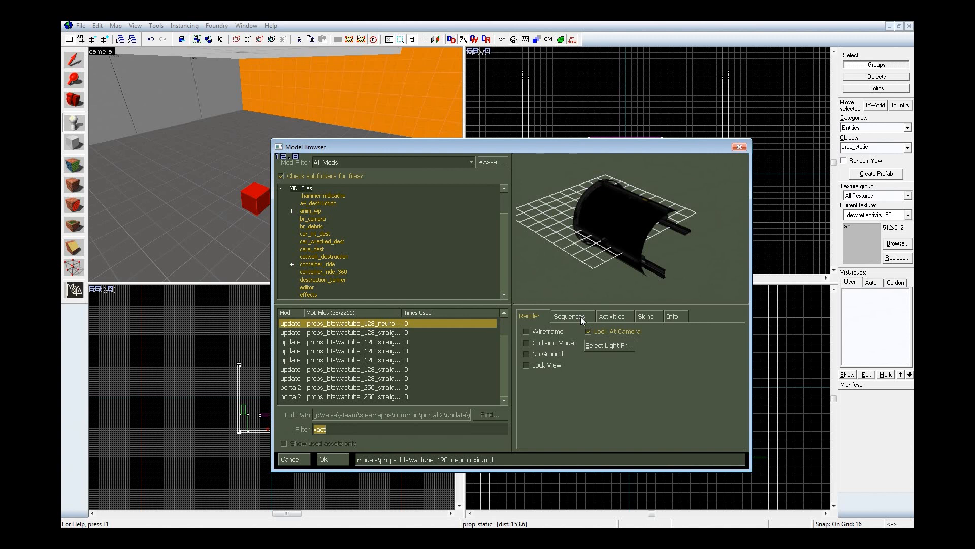
Step: Search the models for column, widen the file name column, and examine the props_office wall column models
type("column")
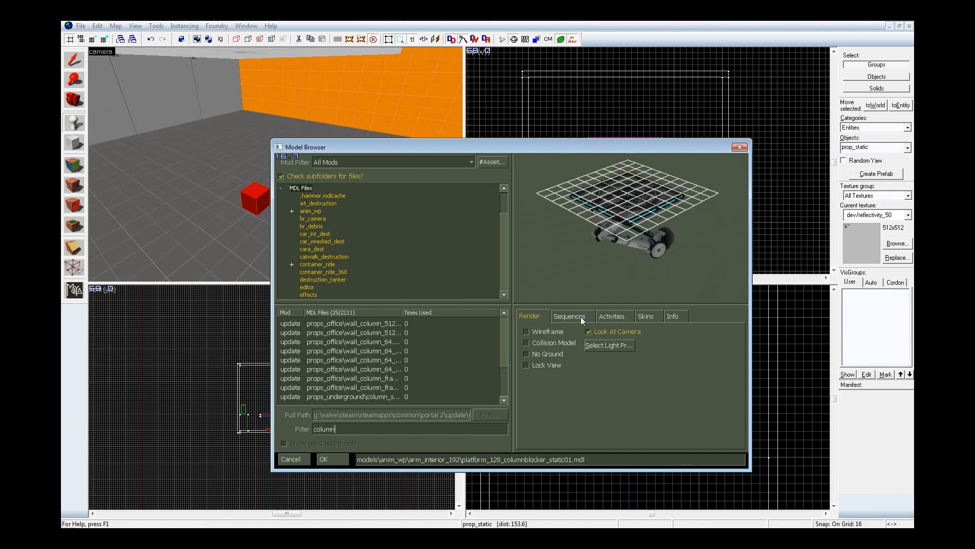
left_click_drag(401, 312, 442, 316)
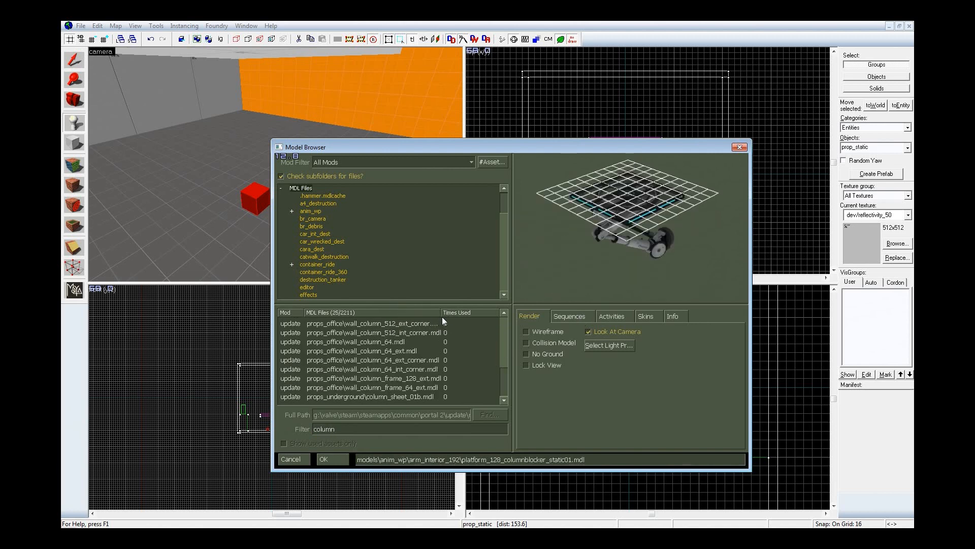
left_click_drag(505, 376, 510, 319)
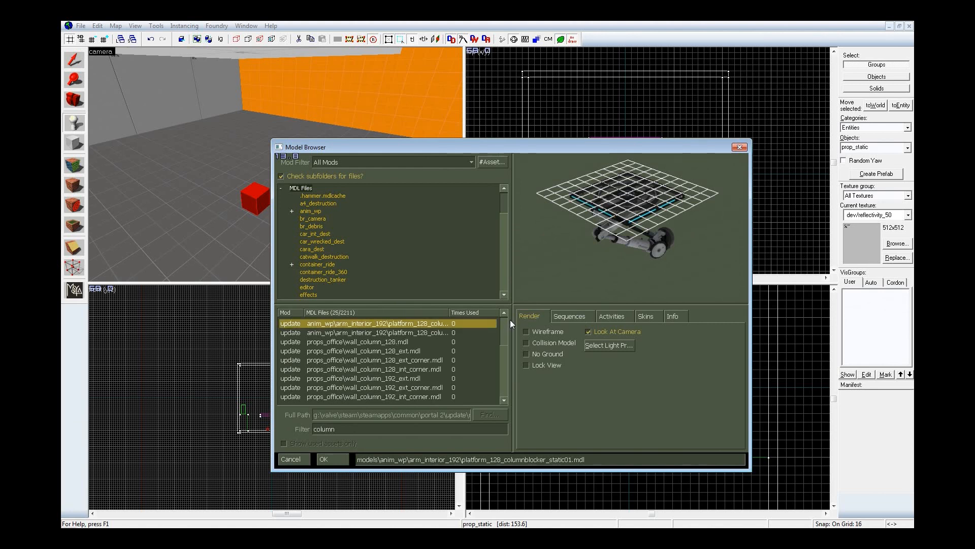
left_click(412, 342)
key("Down")
key("Down")
key("Down")
key("Down")
key("Down")
key("Down")
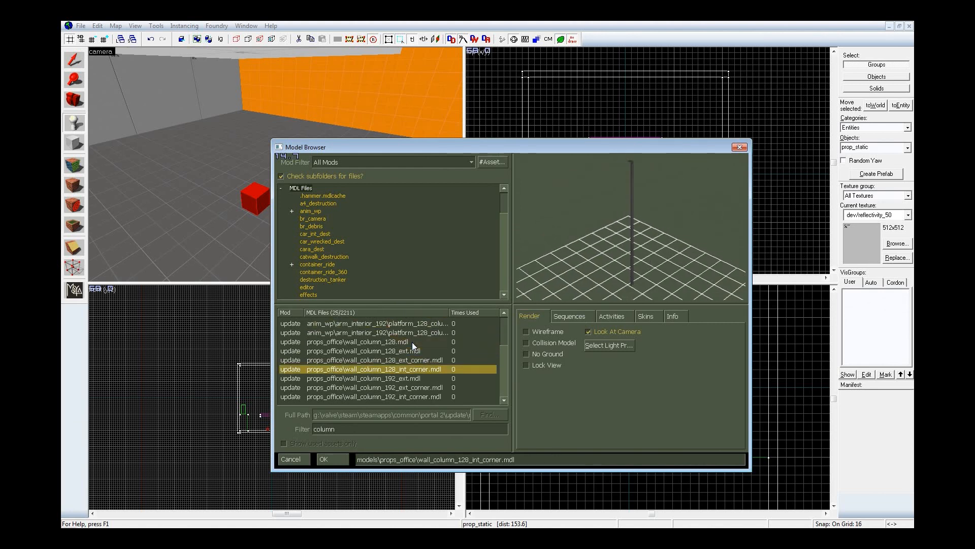
key("Down")
key("Down")
key("Down")
key("Down")
key("Down")
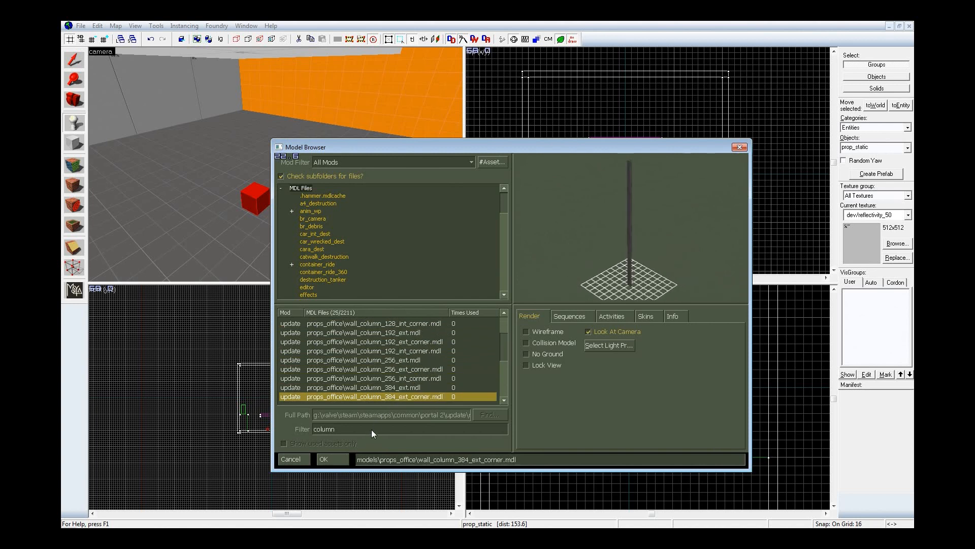
Step: Search the models for piston and set the prop's World Model to props_bts/straight_piston_mid.mdl
double_click(370, 428)
type("pis")
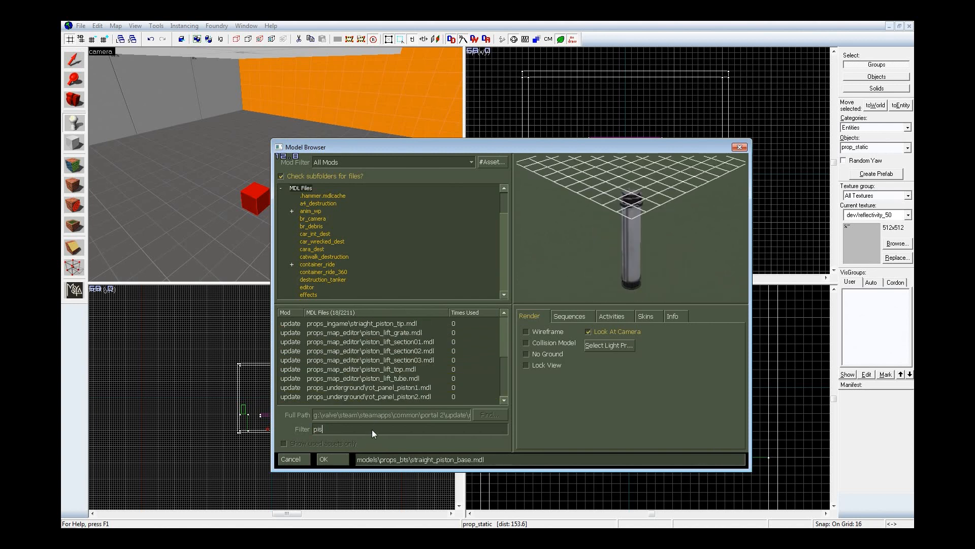
type("ton")
left_click_drag(505, 378, 493, 321)
left_click(401, 341)
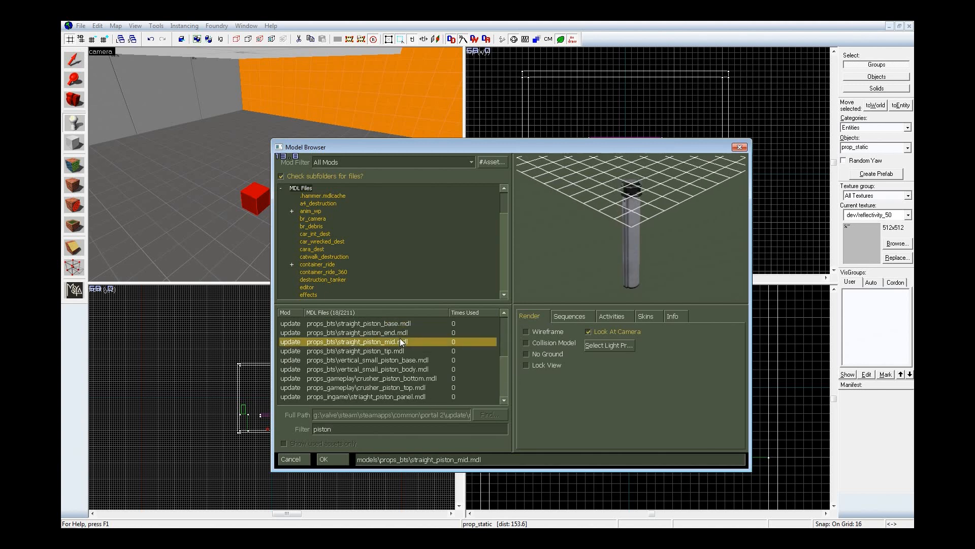
left_click(331, 460)
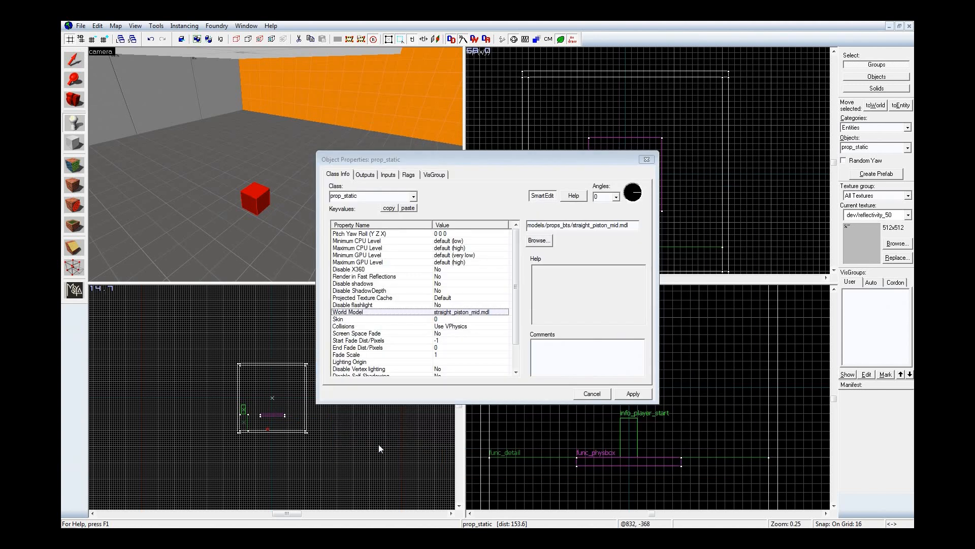
left_click(626, 394)
left_click(647, 160)
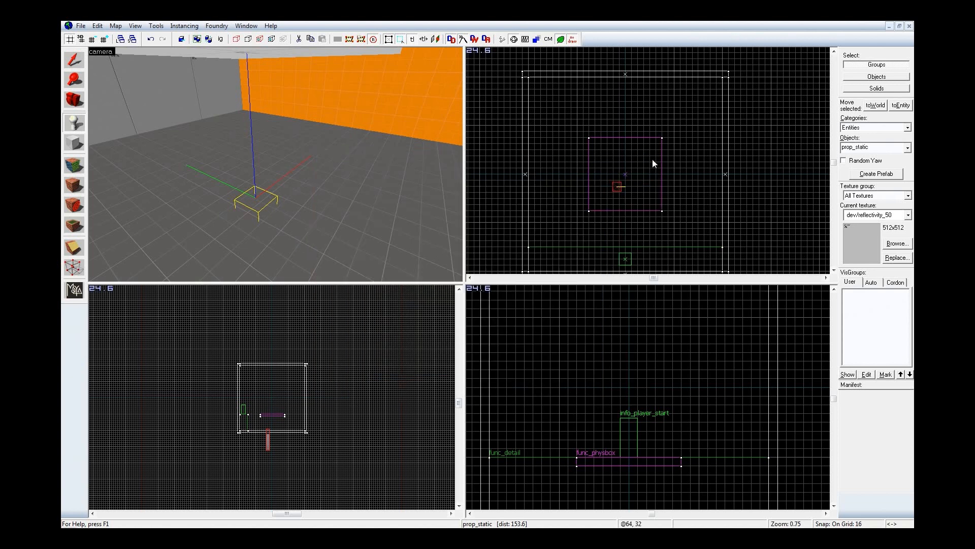
Step: Raise the piston prop from below the floor into the room and align it sideways with the slab's centre
key("shift+s")
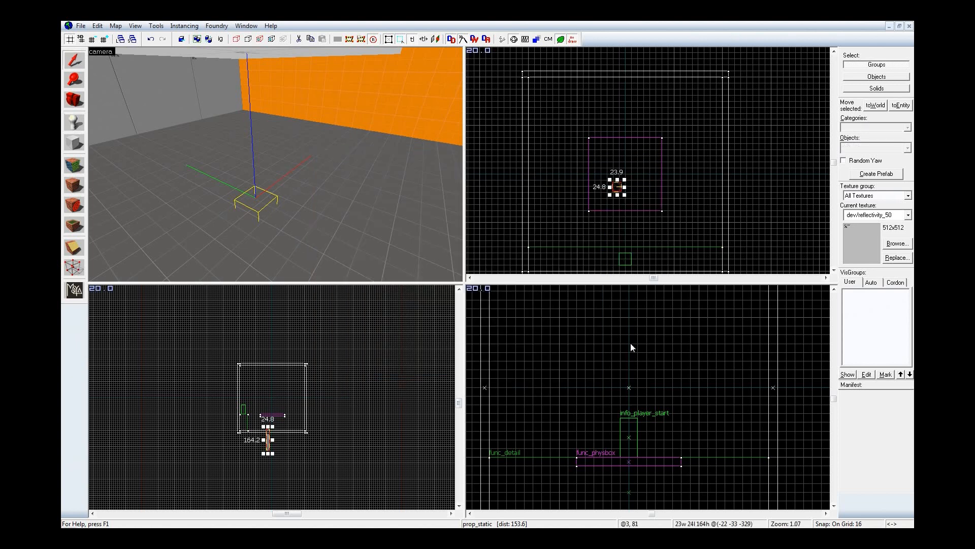
scroll(630, 339, "down", 4)
scroll(609, 453, "up", 4)
left_click_drag(639, 472, 651, 390)
key("w")
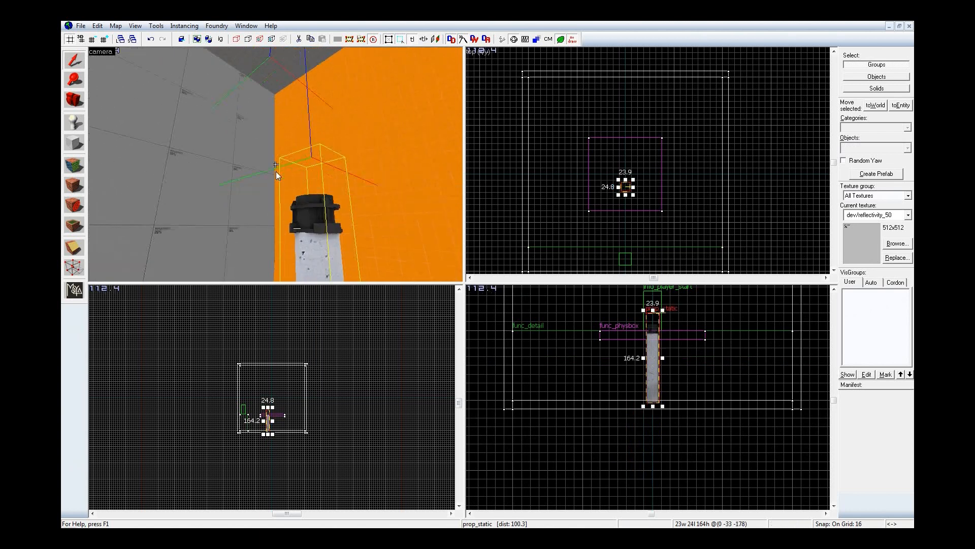
key("s")
key("w")
key("w")
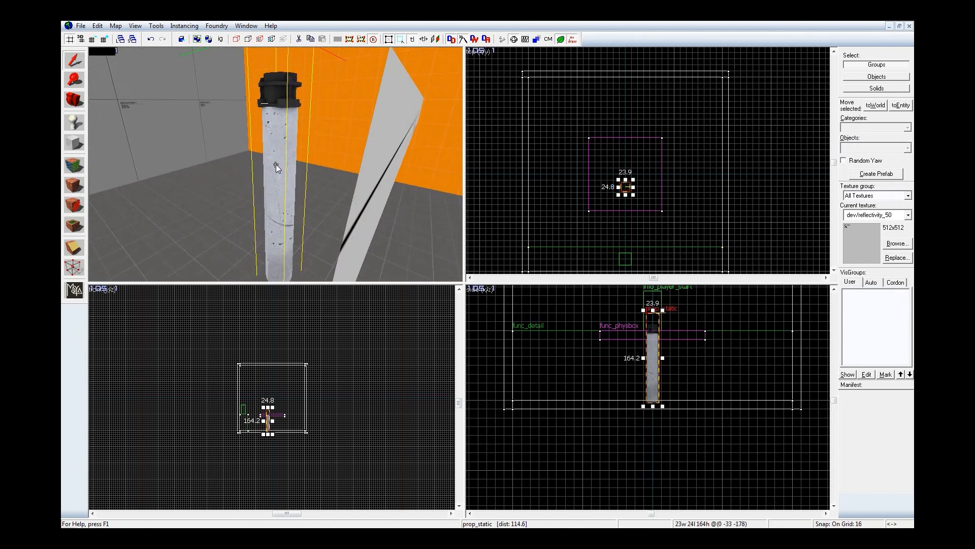
key("s")
key("w")
key("s")
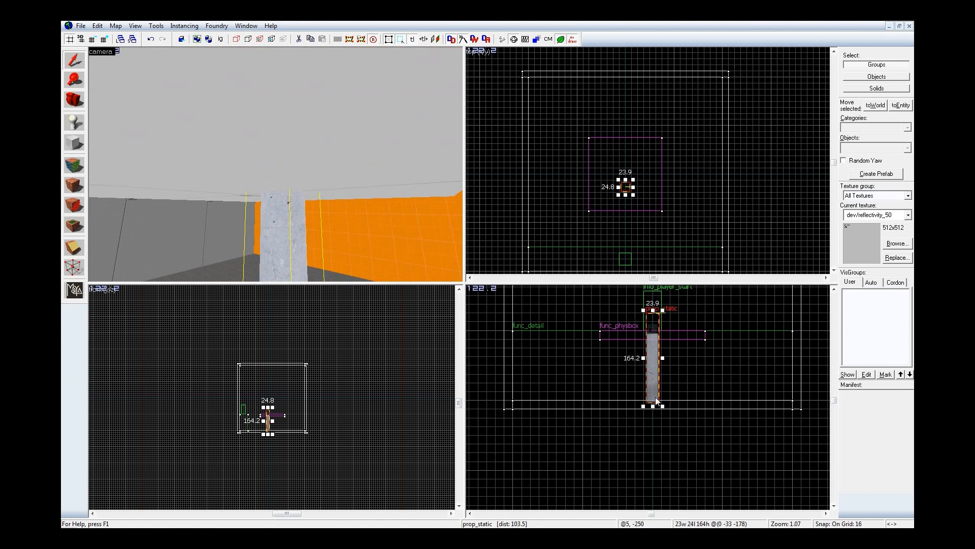
Step: Lower the piston and refine its height on a grid of 4 so its cap sits just under the slab
scroll(673, 343, "up", 2)
key("Down")
key("Down")
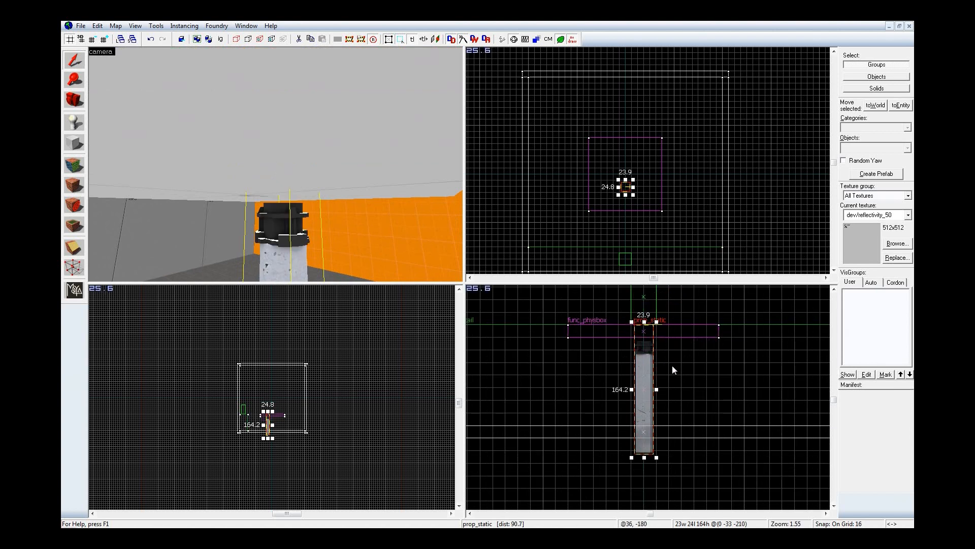
key("w")
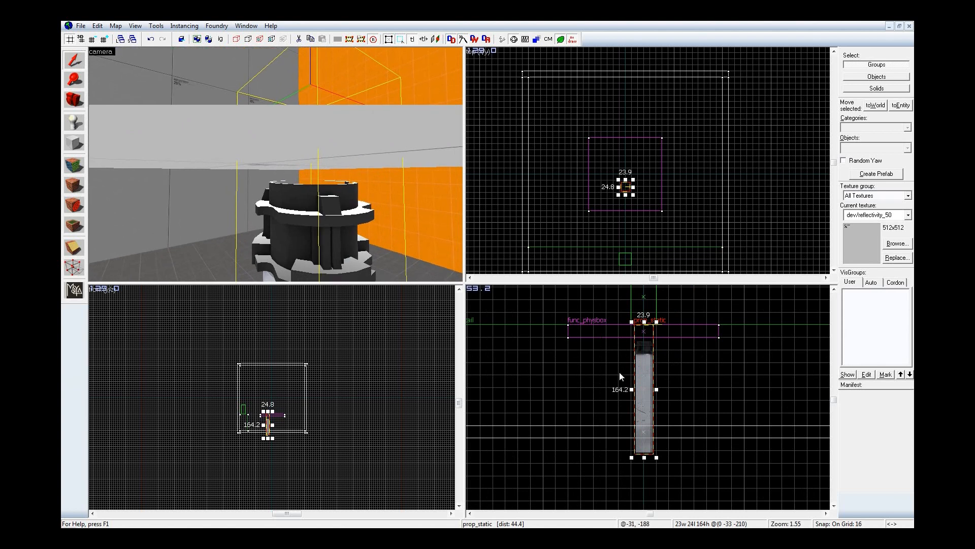
key("bracketleft")
key("Up")
key("bracketleft")
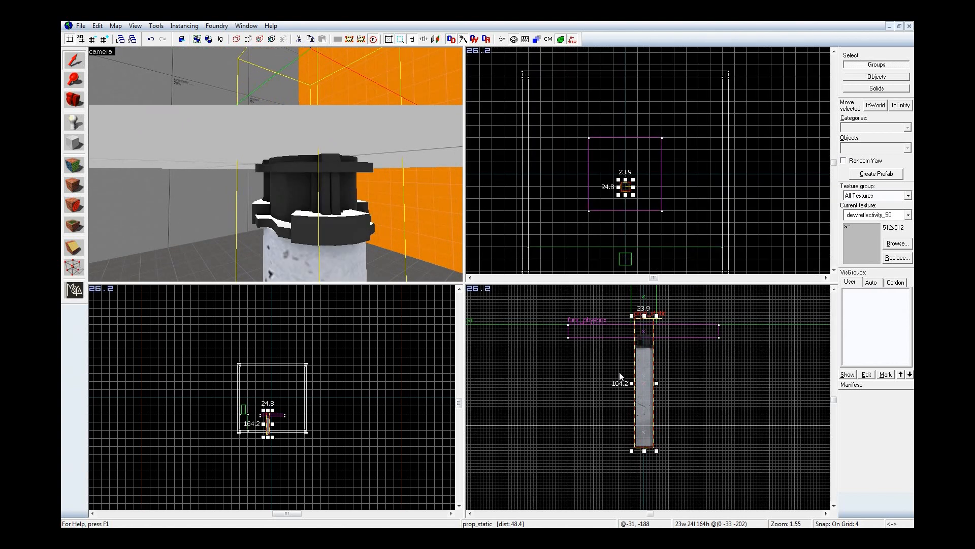
key("Down")
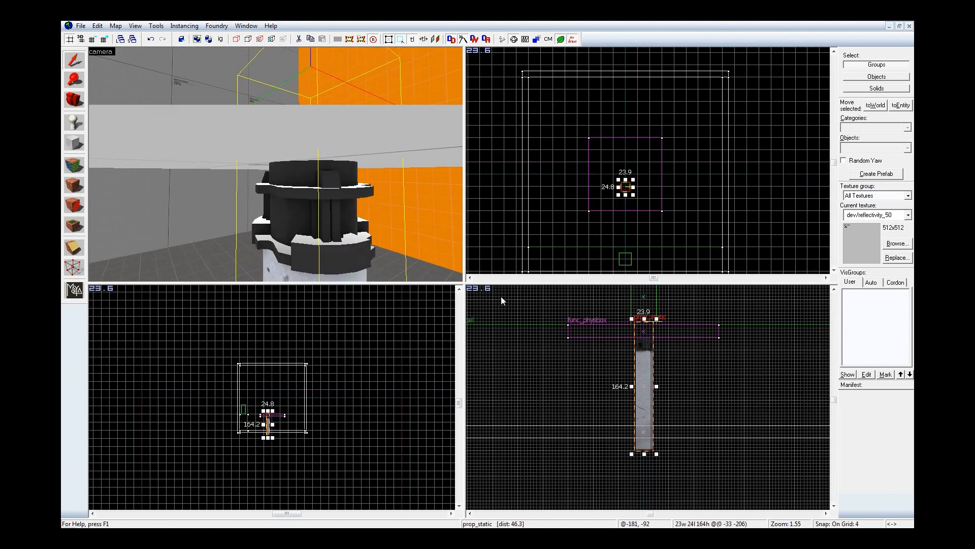
Step: Place a phys_ballsocket entity on the slab's underside beside the piston's cap
key("Escape")
key("shift+e")
left_click(866, 148)
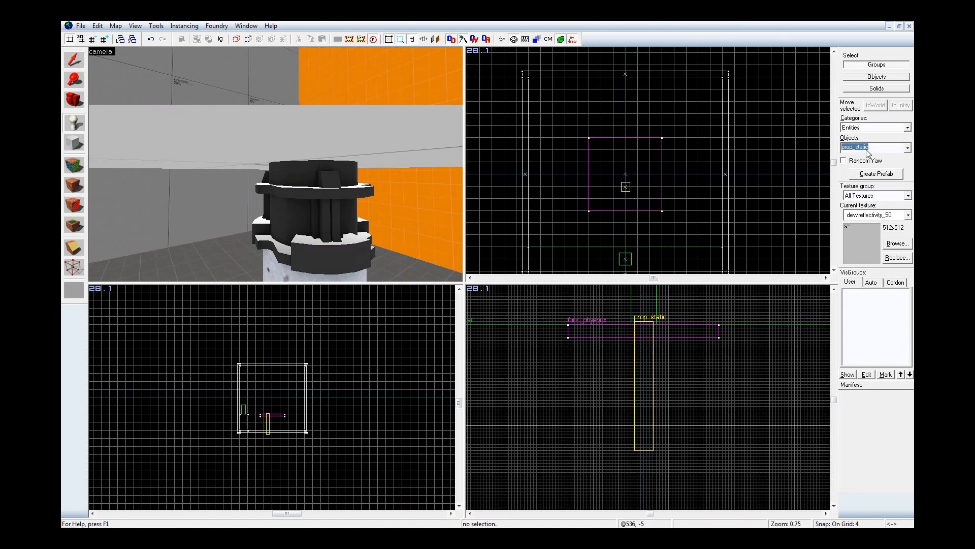
type("ball")
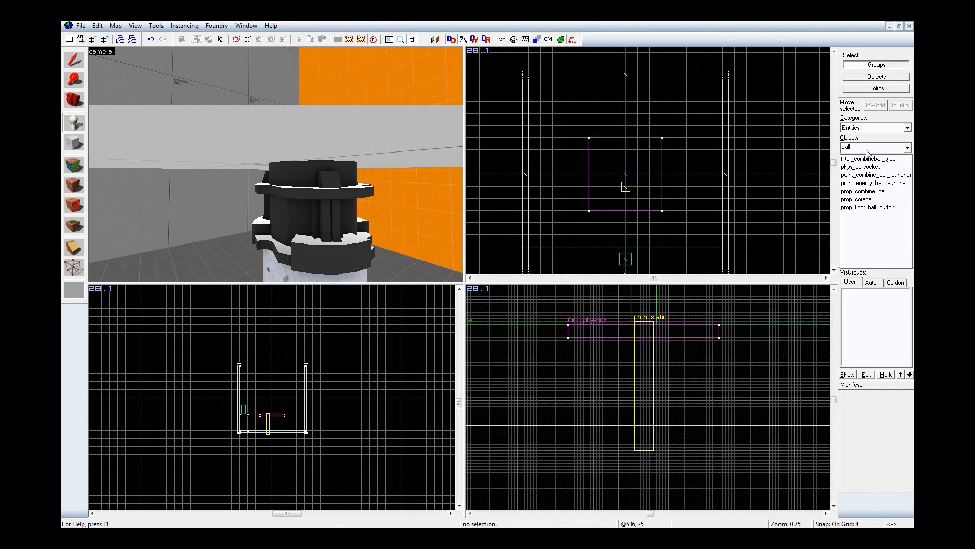
key("Return")
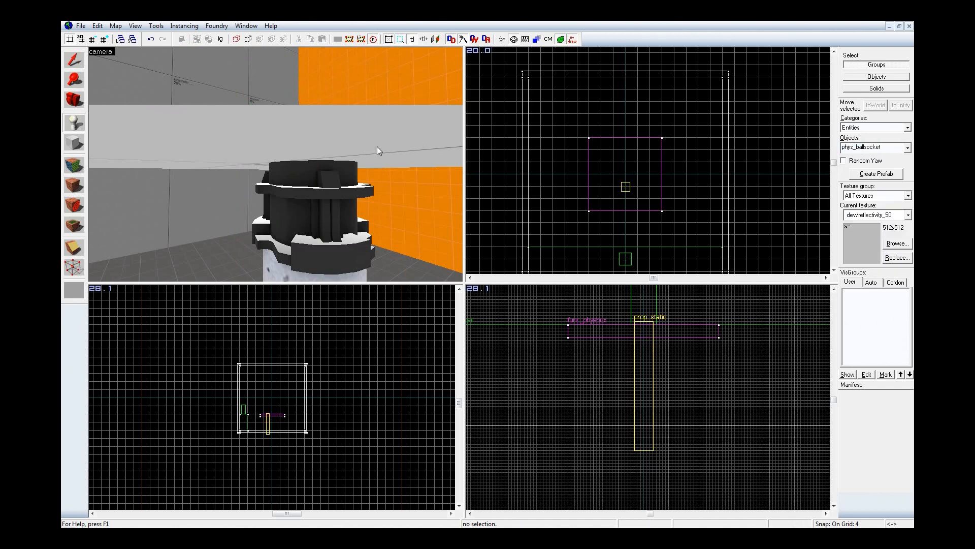
left_click(256, 143)
key("shift+s")
key("z")
key("d")
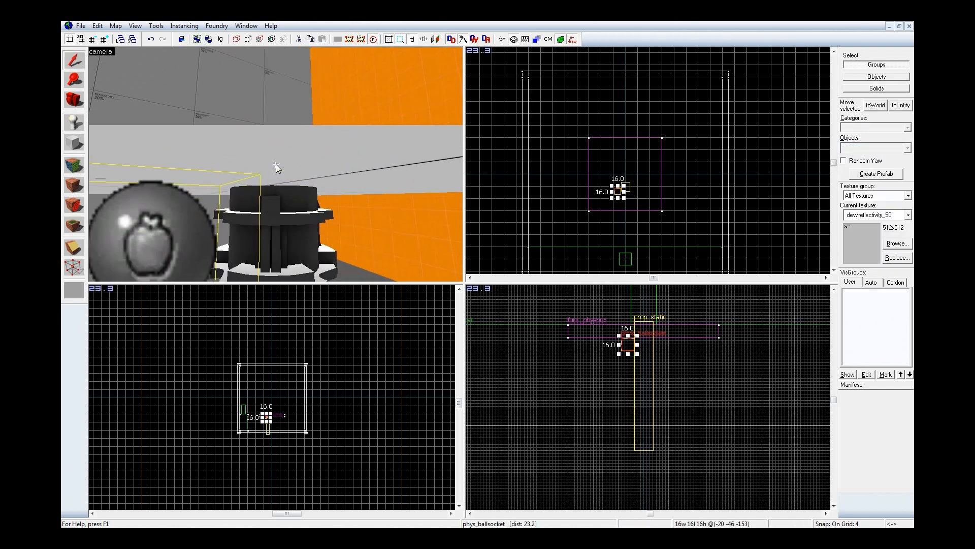
key("s")
key("z")
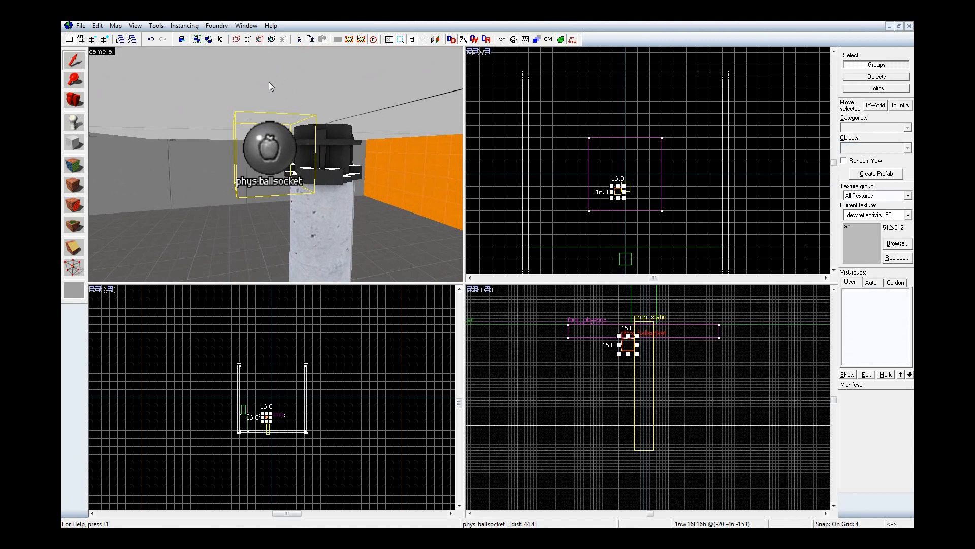
Step: Name the func_physbox slab platform and apply the change
double_click(275, 151)
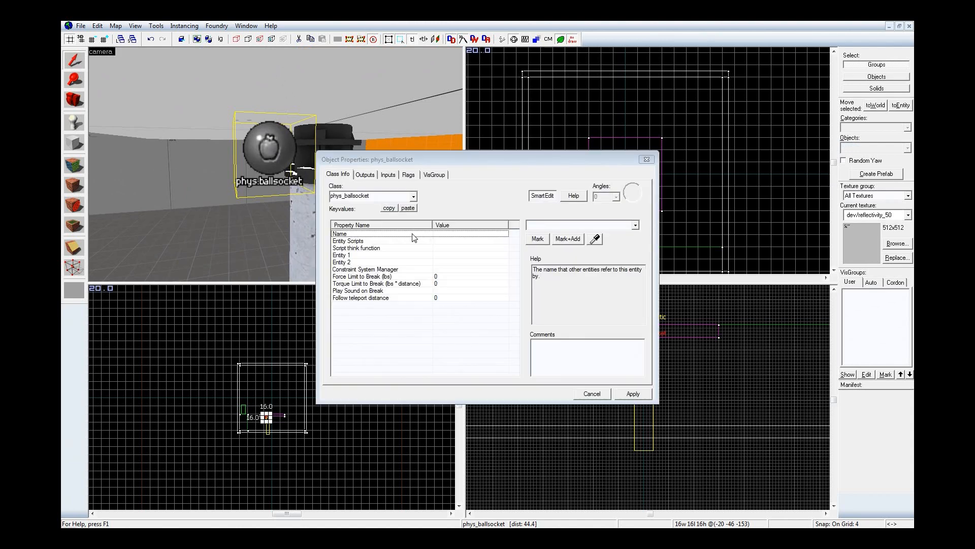
left_click(167, 83)
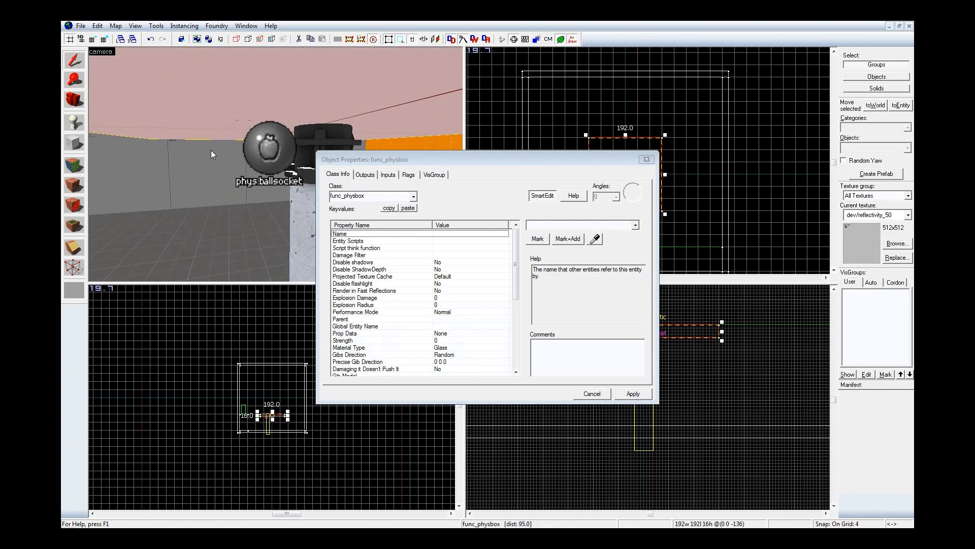
left_click(575, 228)
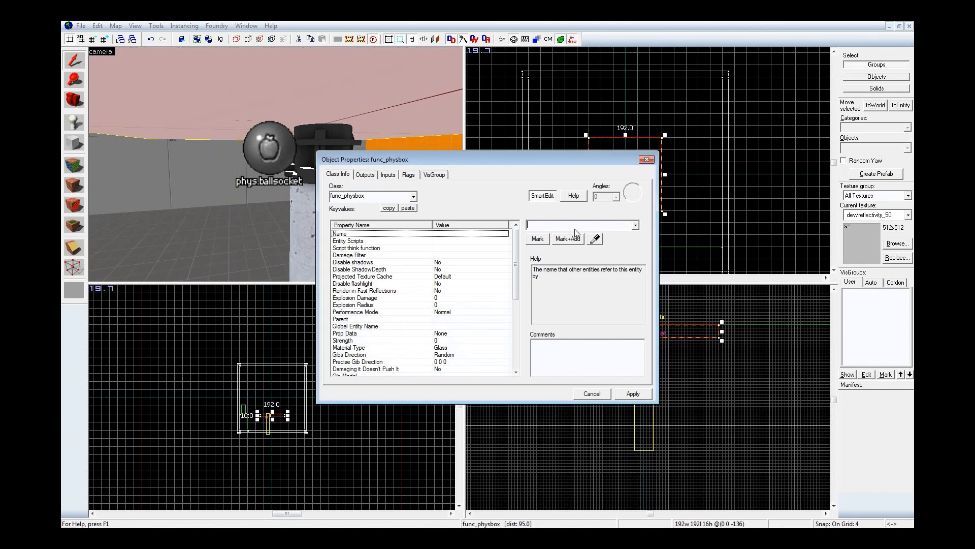
type("box")
key("BackSpace")
key("BackSpace")
key("BackSpace")
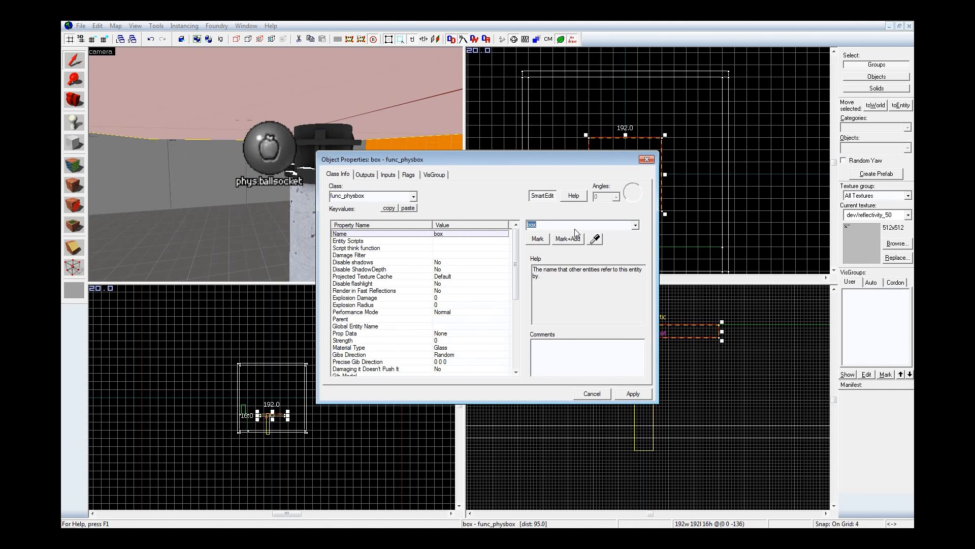
type("platform")
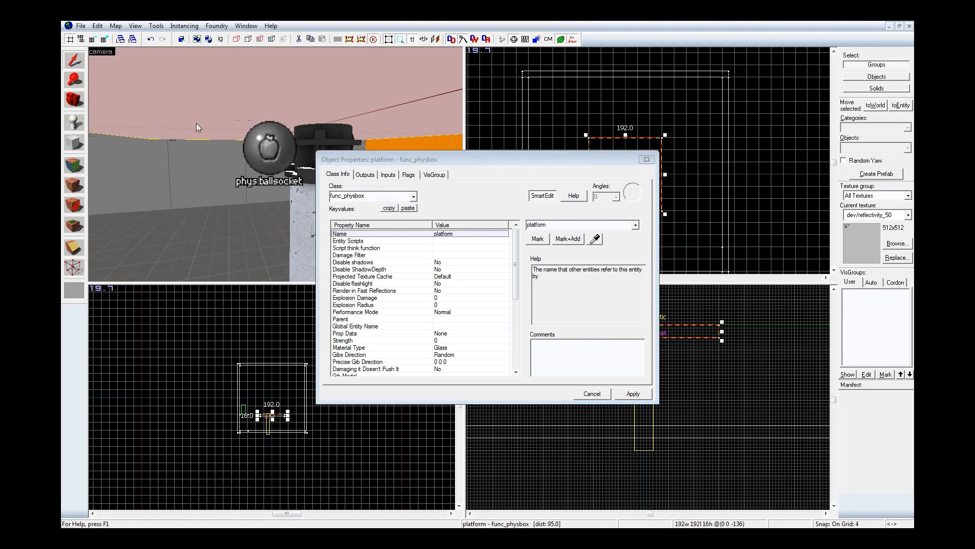
type("zz")
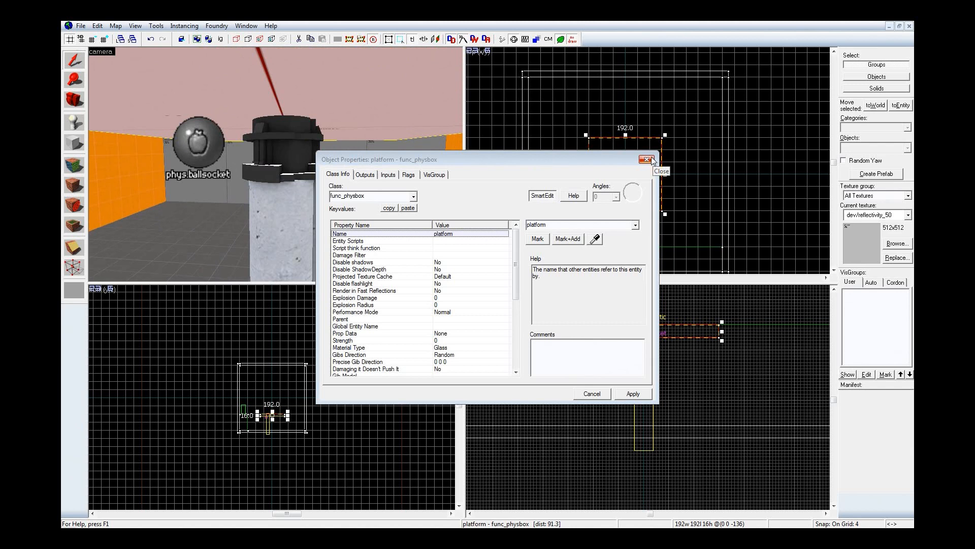
left_click(634, 394)
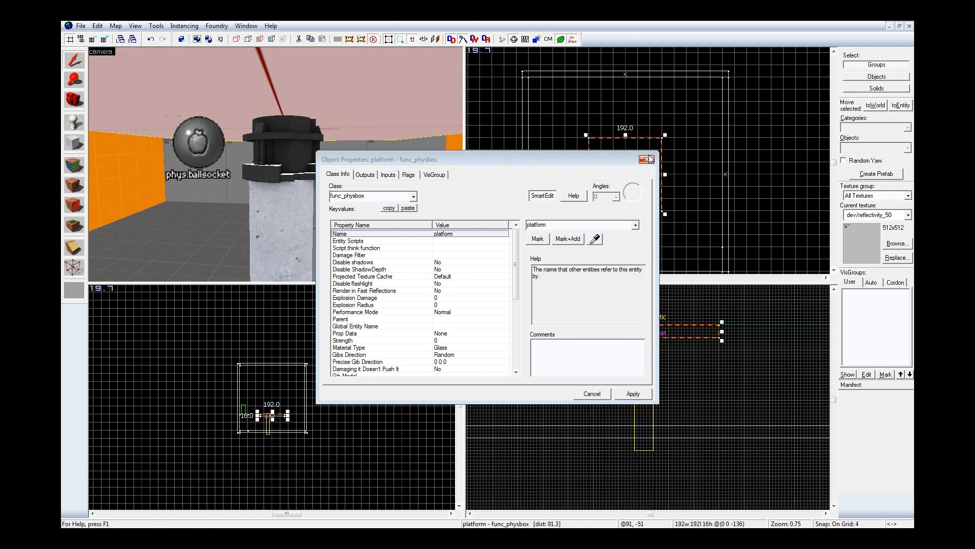
left_click(646, 160)
Step: Set the phys_ballsocket's Entity 1 to platform by picking the slab in the 3D view
scroll(641, 172, "up", 3)
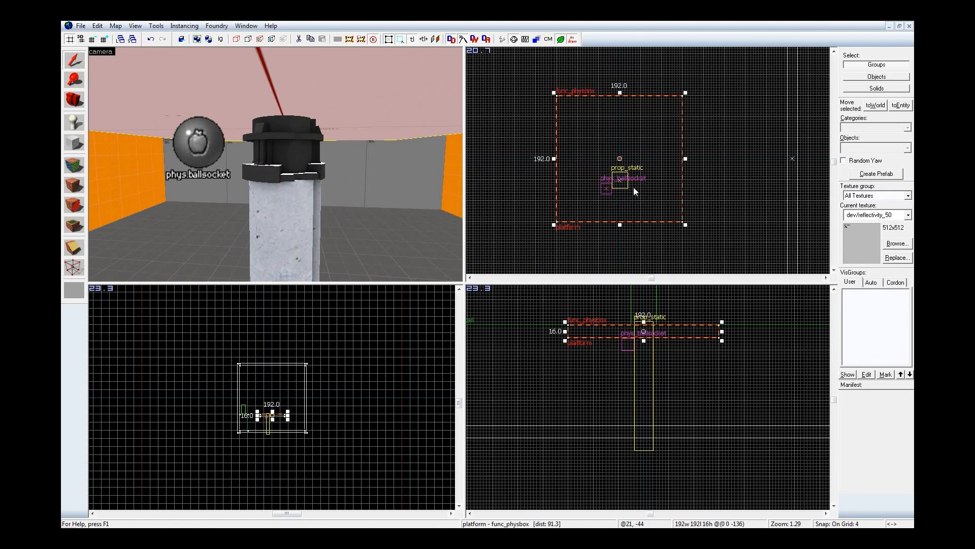
double_click(203, 147)
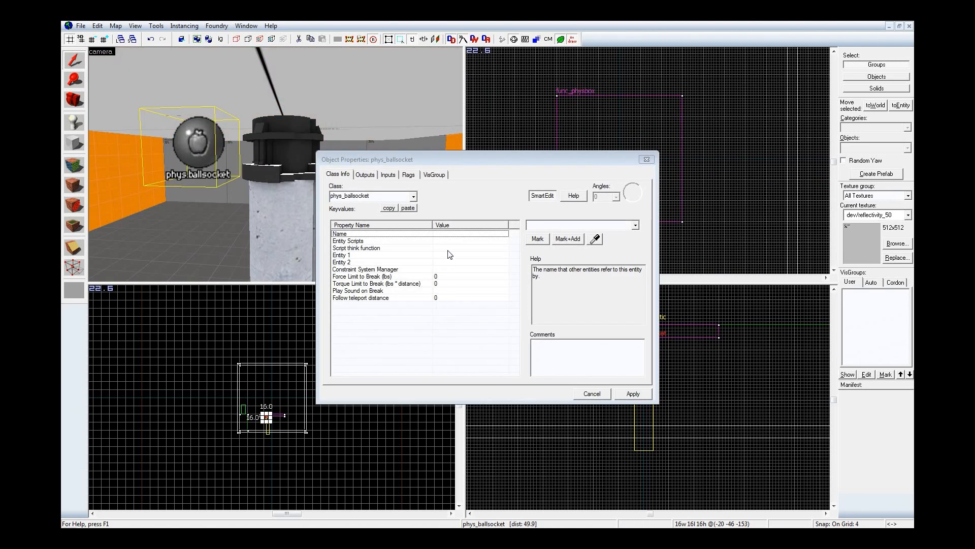
left_click(450, 254)
left_click(595, 239)
left_click(273, 80)
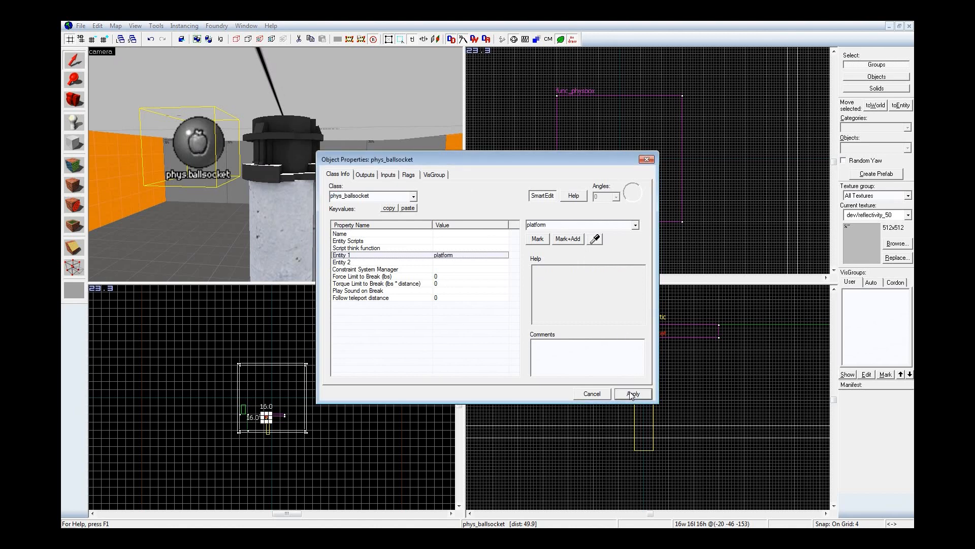
left_click(646, 160)
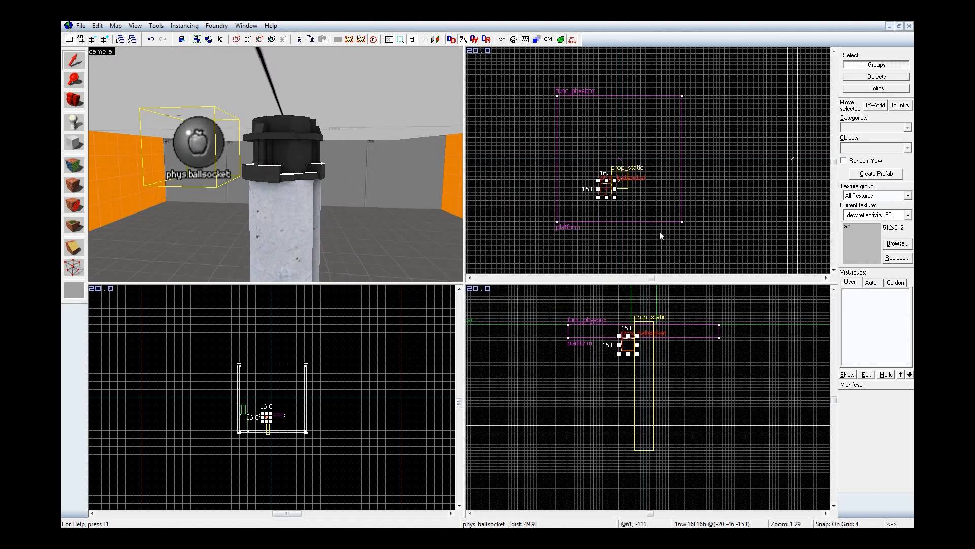
Step: Move the phys_ballsocket horizontally so it is centred inside the piston's outline
scroll(618, 182, "up", 7)
left_click_drag(579, 237, 623, 214, "shift")
key("z")
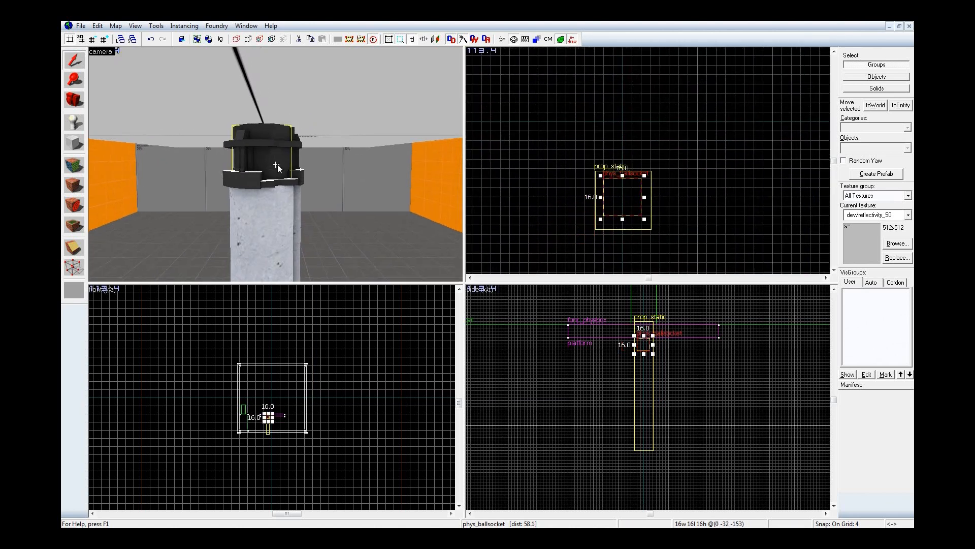
key("s")
key("w")
key("z")
Step: Move the piston prop horizontally to the centre of the slab
left_click(313, 148)
left_click(309, 108)
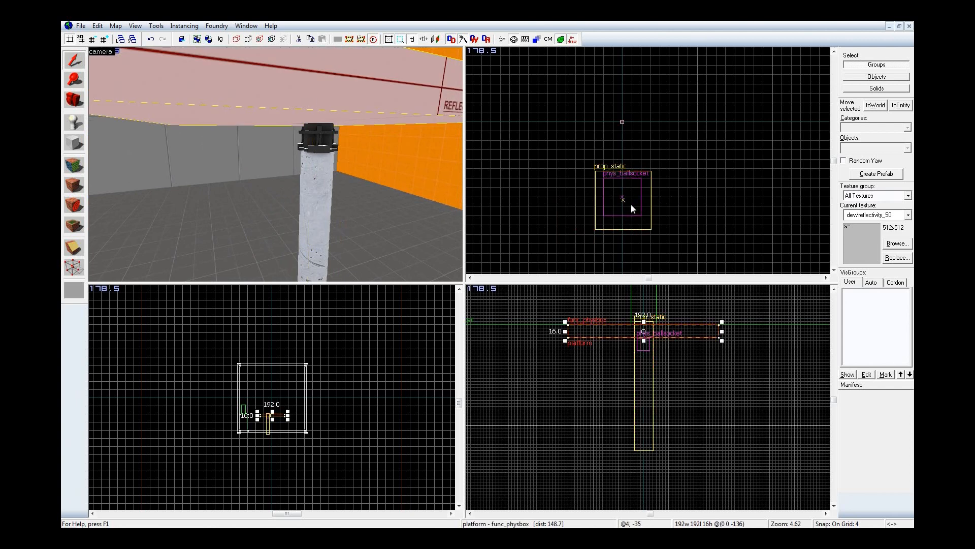
scroll(631, 204, "down", 1)
left_click(312, 204)
scroll(634, 230, "up", 2)
left_click_drag(634, 230, 629, 141)
Step: Centre the phys_ballsocket on the moved piston and snap its upper edge to the slab's underside
left_click(630, 218)
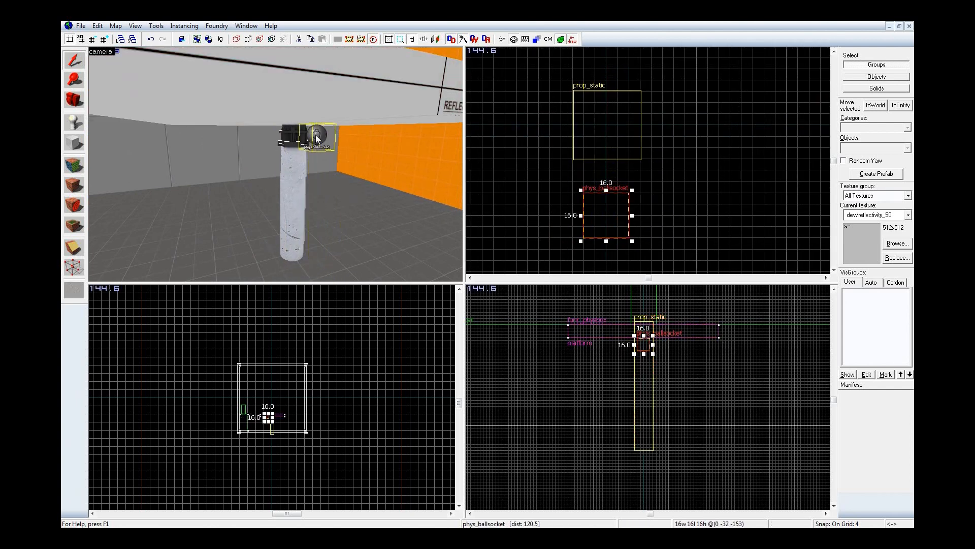
left_click_drag(632, 218, 616, 138)
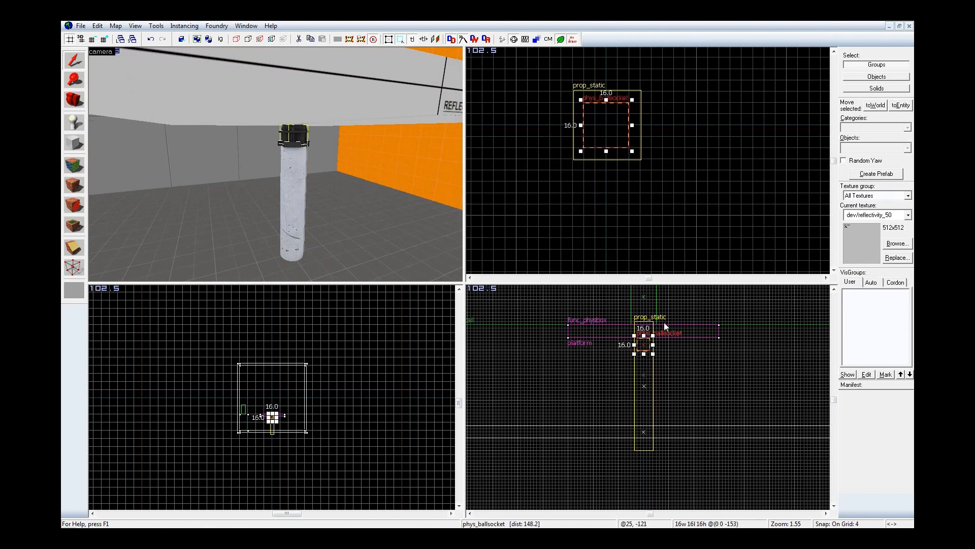
scroll(640, 335, "up", 8)
scroll(637, 345, "up", 1)
left_click_drag(633, 377, 632, 373)
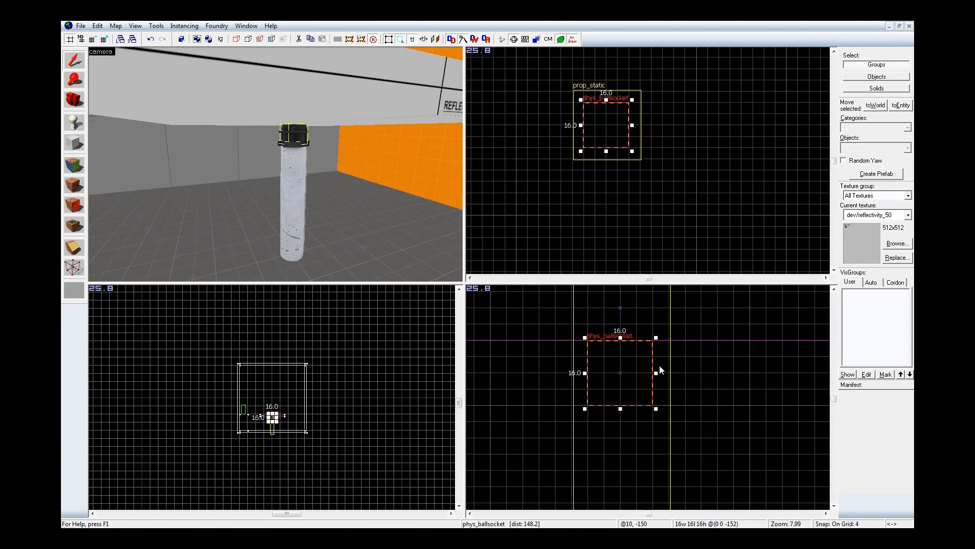
scroll(673, 325, "down", 4)
scroll(678, 313, "up", 3)
key("z")
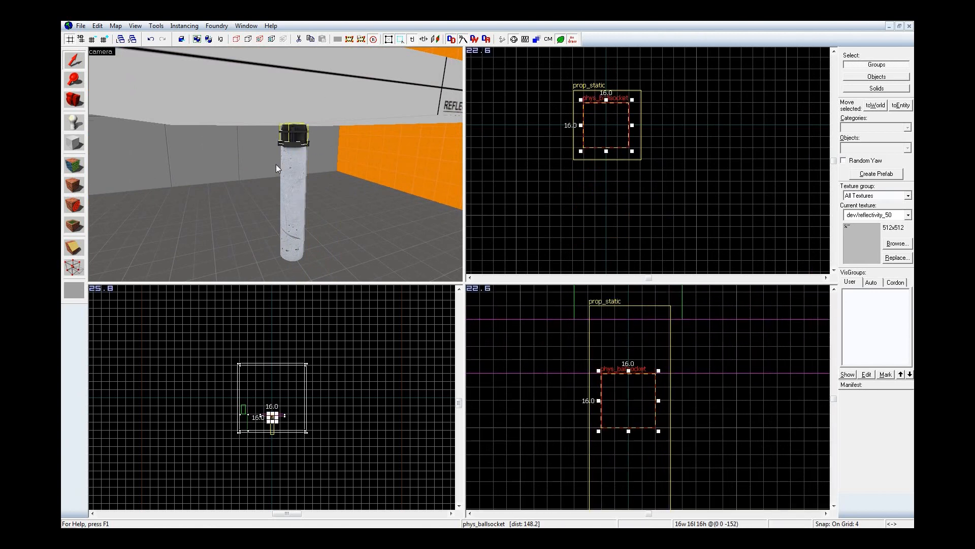
key("w")
key("s")
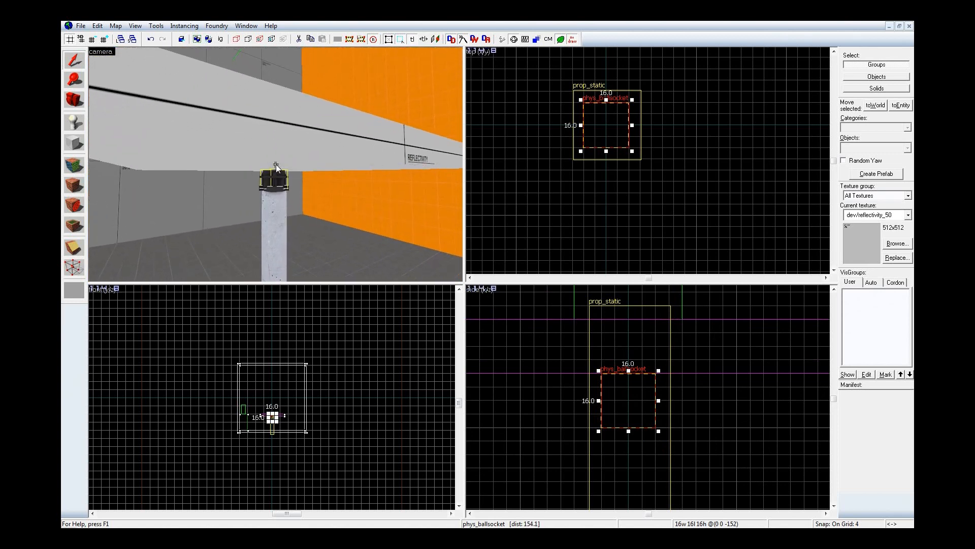
Step: Switch the grid to 8 units and lower the phys_ballsocket 16 units inside the piston, away from the slab's underside
key("w")
key("z")
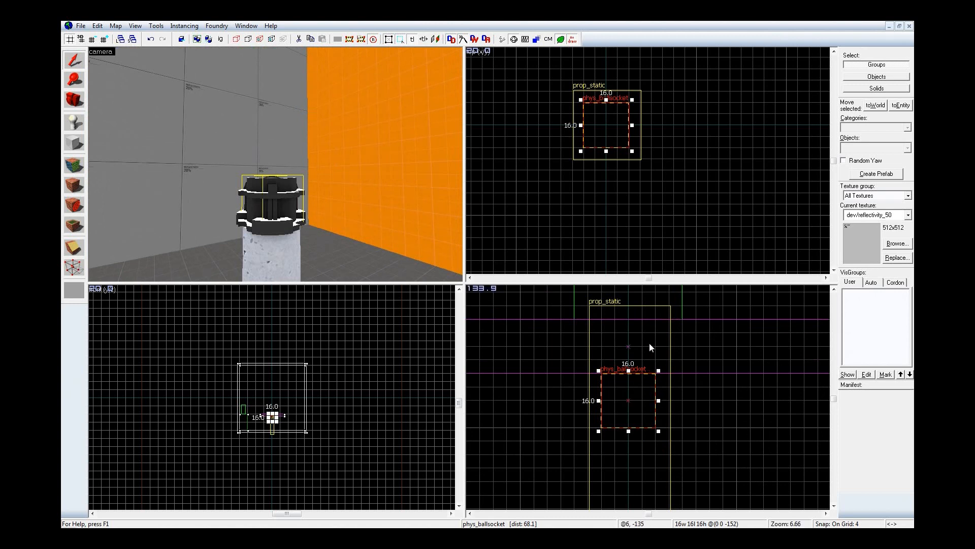
scroll(649, 343, "down", 2)
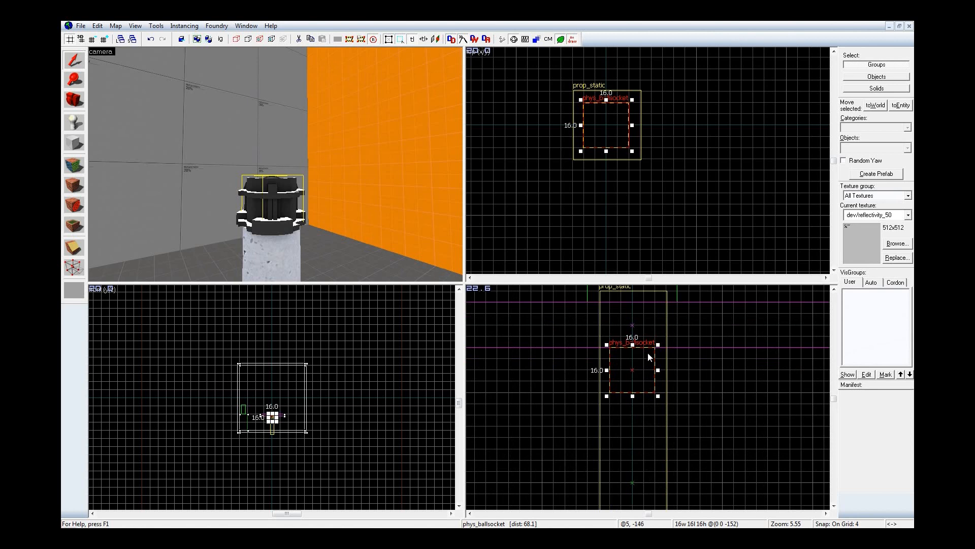
key("bracketright")
scroll(686, 358, "down", 3)
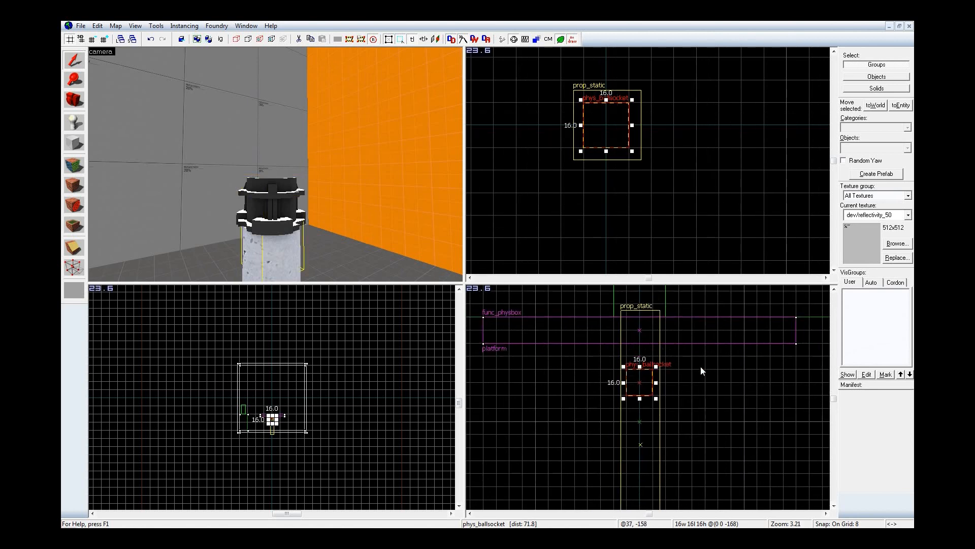
Step: Dock the Manifest panel back below the VisGroups list
right_click(700, 367)
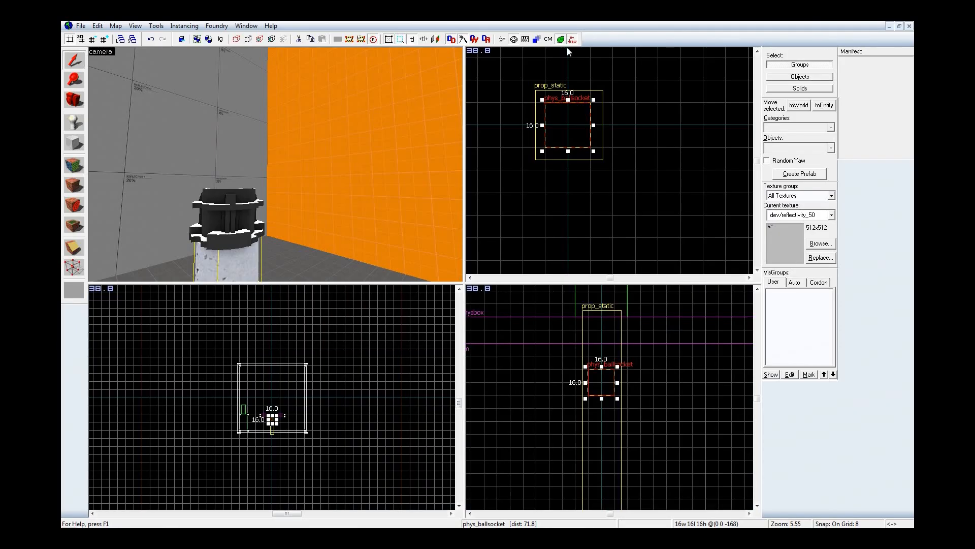
key("z")
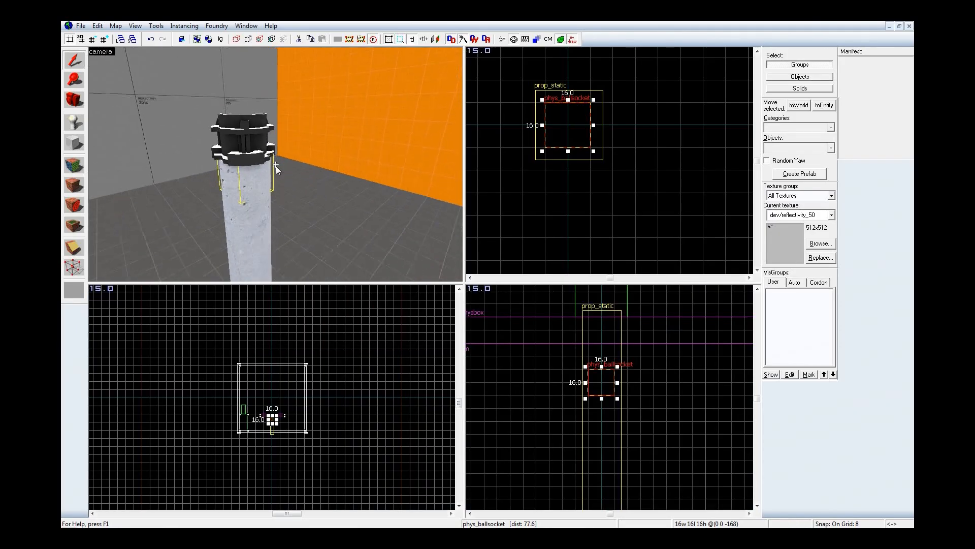
left_click_drag(890, 54, 794, 358)
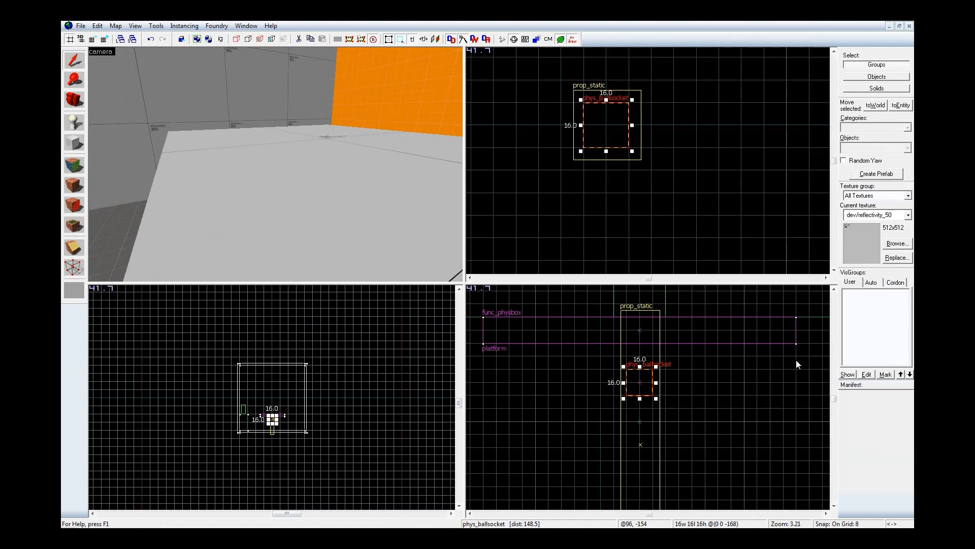
Step: Examine how the slab sits relative to the piston prop's head from above and below
left_click(275, 159)
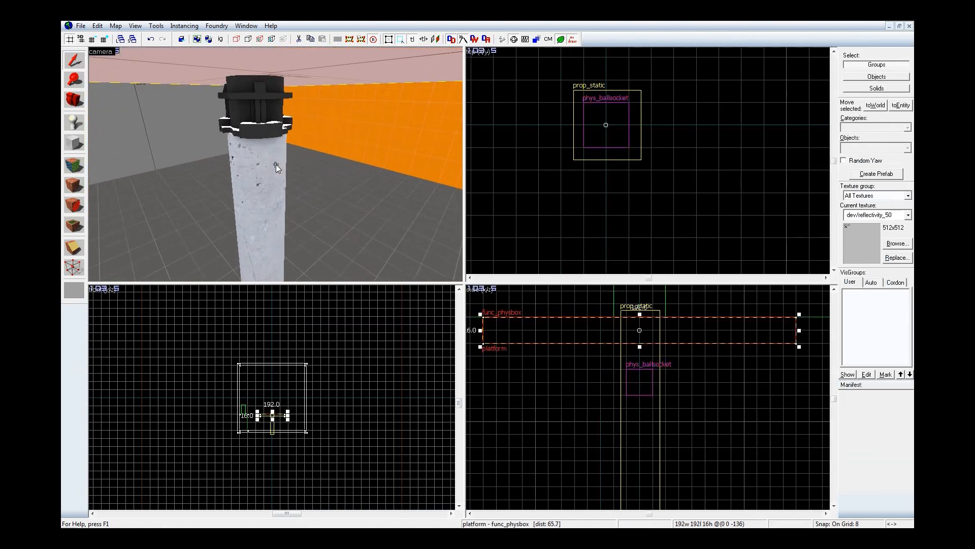
left_click(266, 139)
key("z")
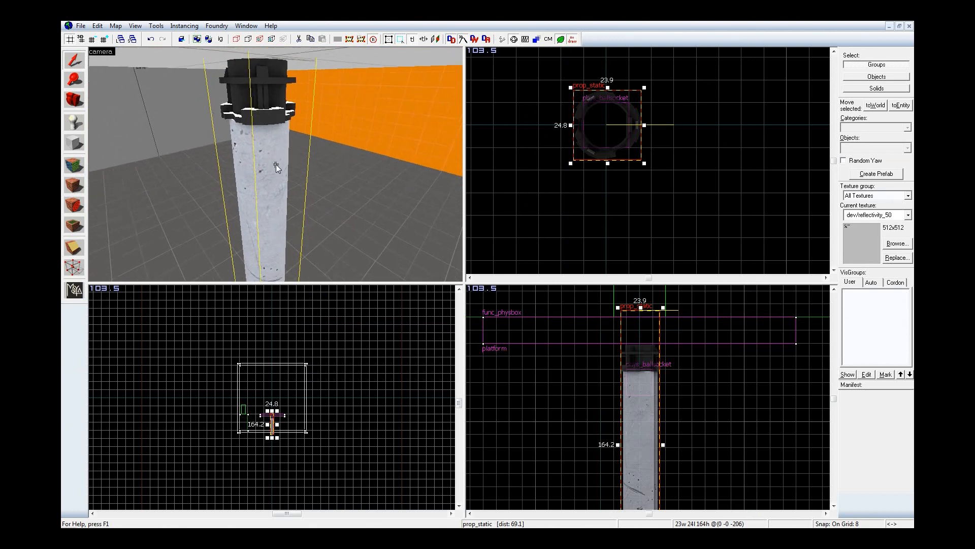
key("s")
left_click(527, 198)
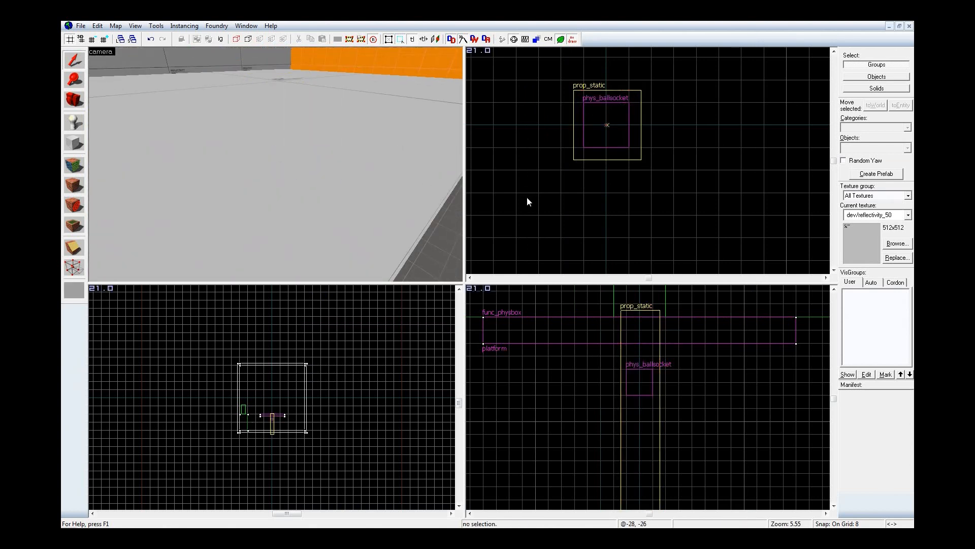
key("z")
key("w")
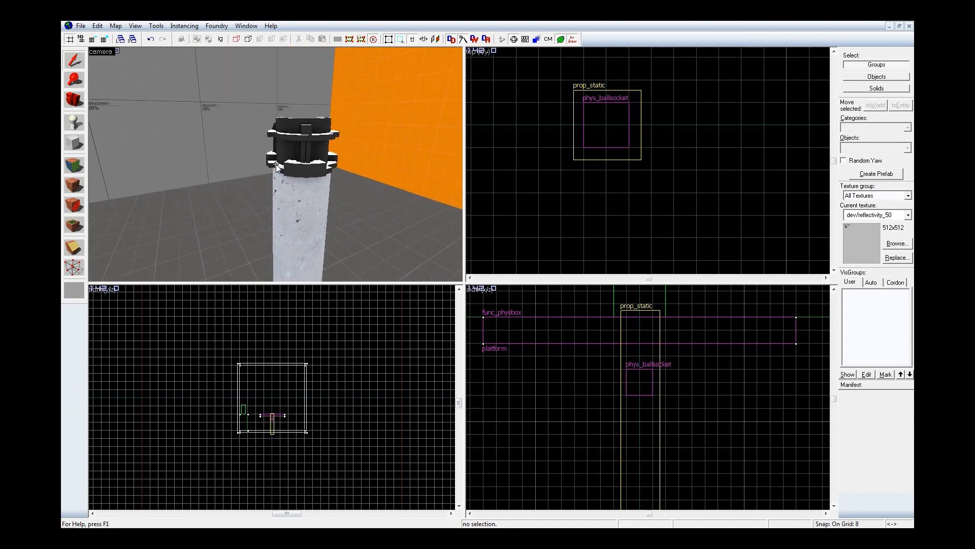
key("s")
key("z")
Step: Try lowering the slab 16 units onto the phys_ballsocket, and undo the move
left_click(269, 125)
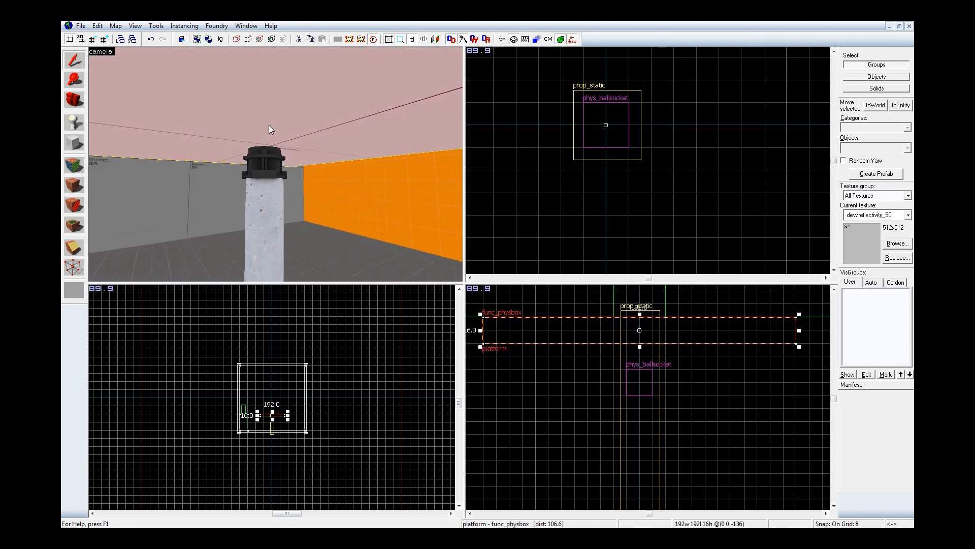
scroll(639, 324, "up", 3)
left_click_drag(696, 342, 700, 380)
key("z")
key("w")
key("s")
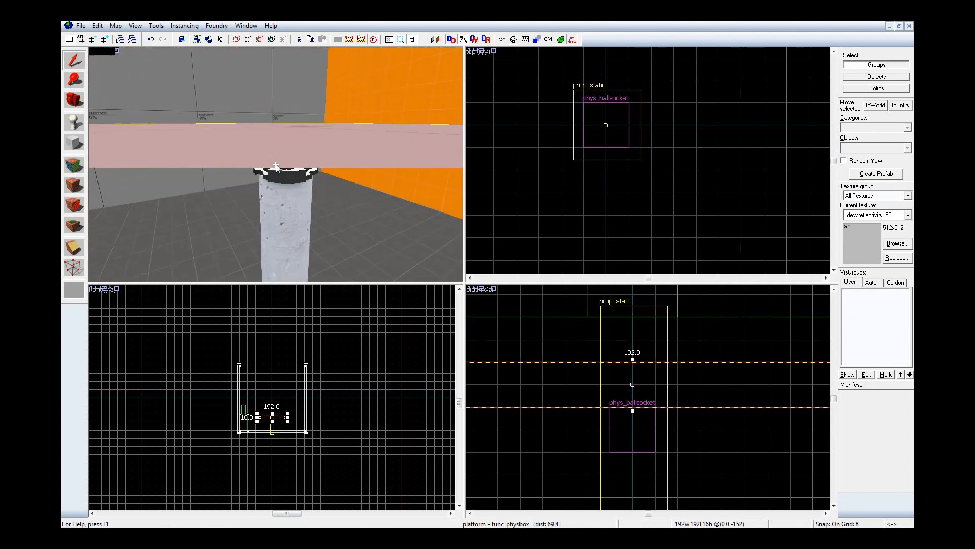
key("w")
key("ctrl+z")
key("s")
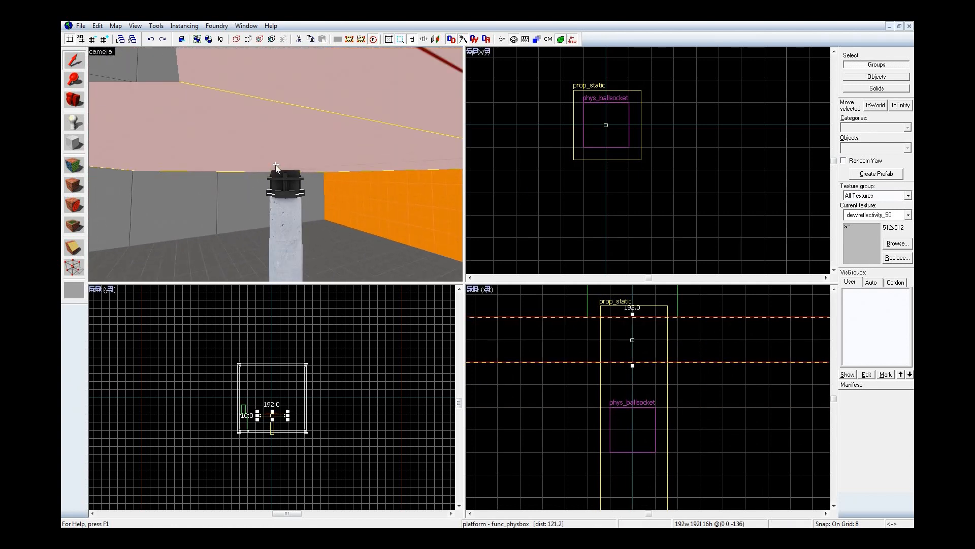
Step: Enable the Start Asleep flag and disable Generate output on +USE for the platform func_physbox
key("w")
key("z")
double_click(277, 160)
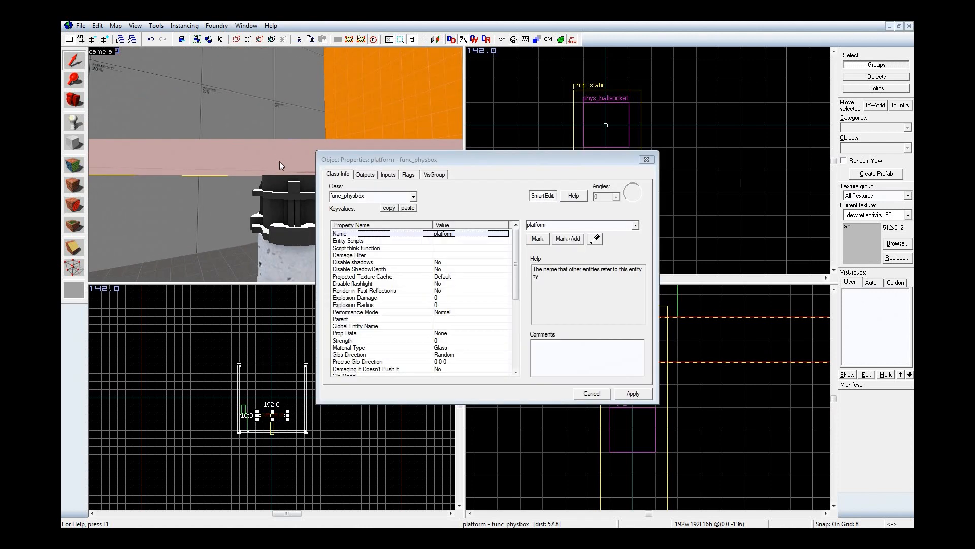
left_click(407, 174)
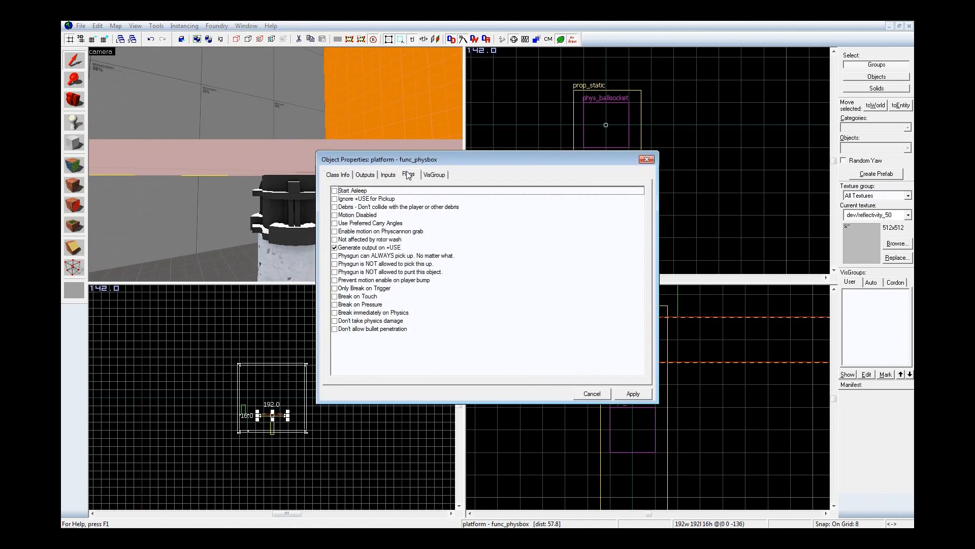
left_click(334, 191)
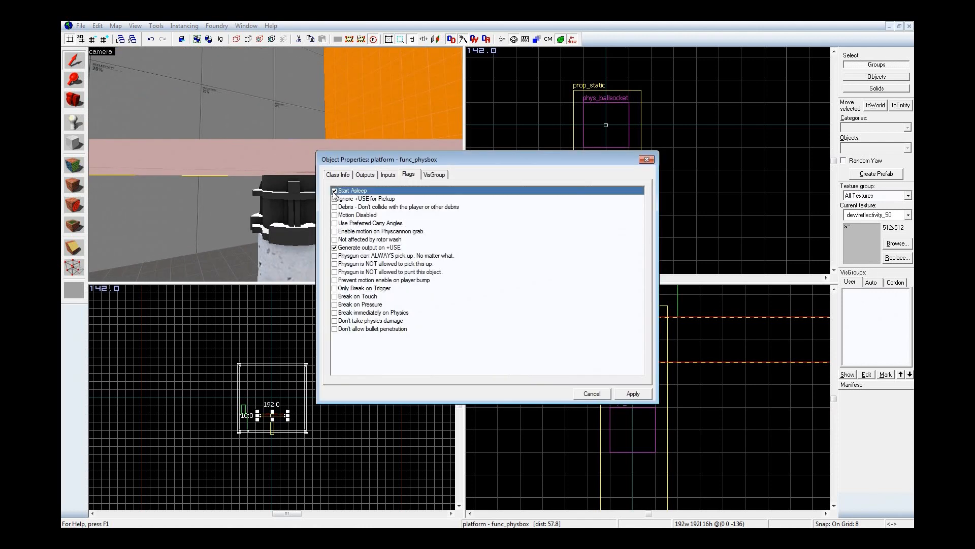
left_click(335, 248)
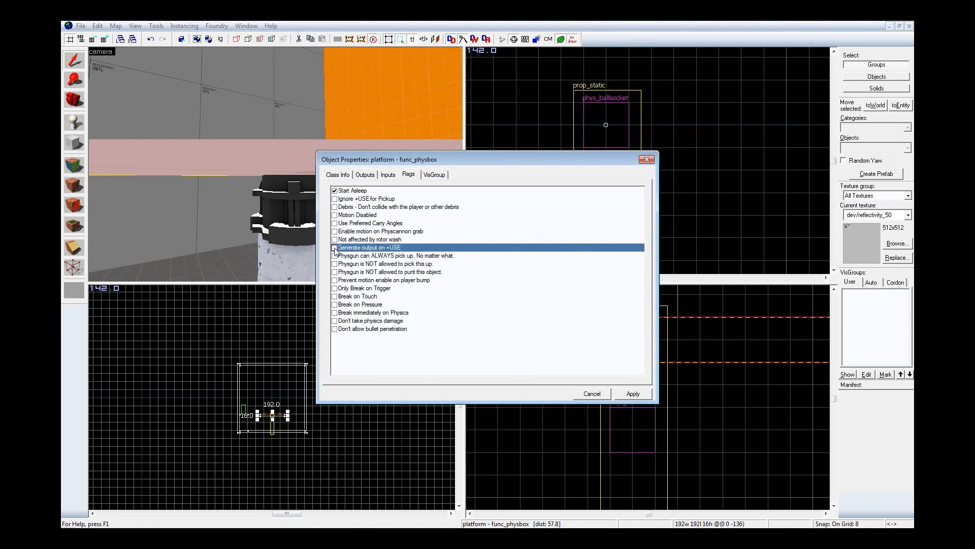
left_click(639, 398)
left_click(647, 160)
Step: Copy the slab 96 units towards the info_player_start and shorten the copy to 96 units deep, starting at the platform's edge
scroll(655, 148, "up", 4)
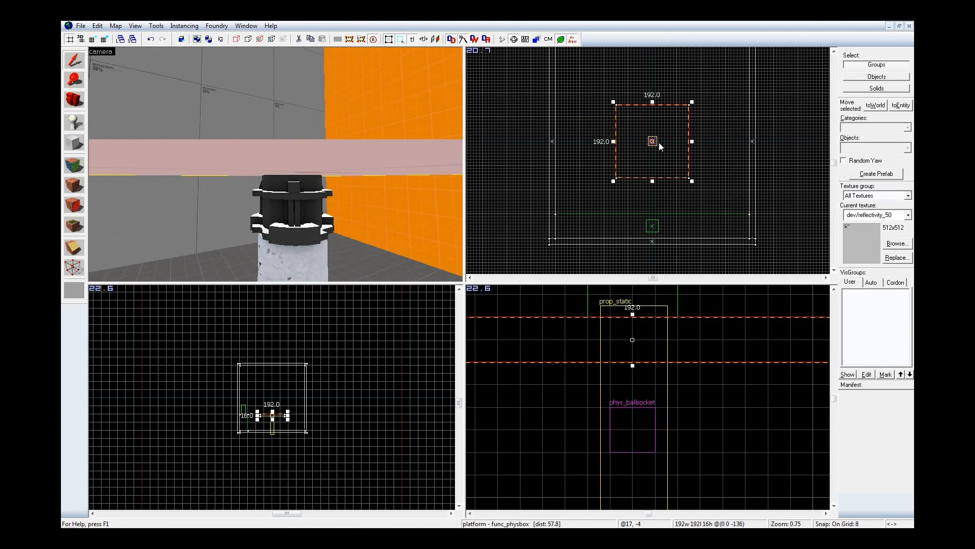
key("z")
key("s")
key("z")
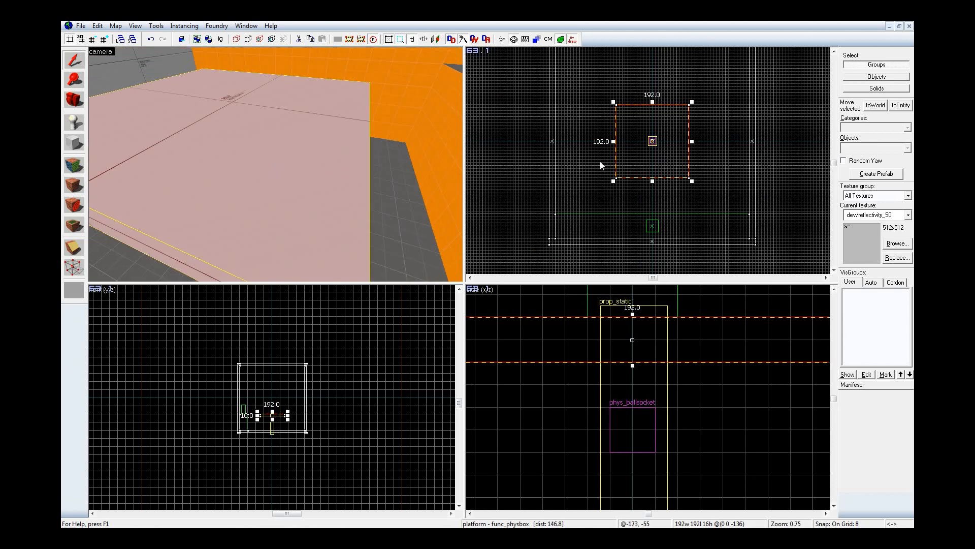
scroll(638, 148, "down", 3)
scroll(639, 146, "up", 4)
left_click_drag(681, 143, 681, 187)
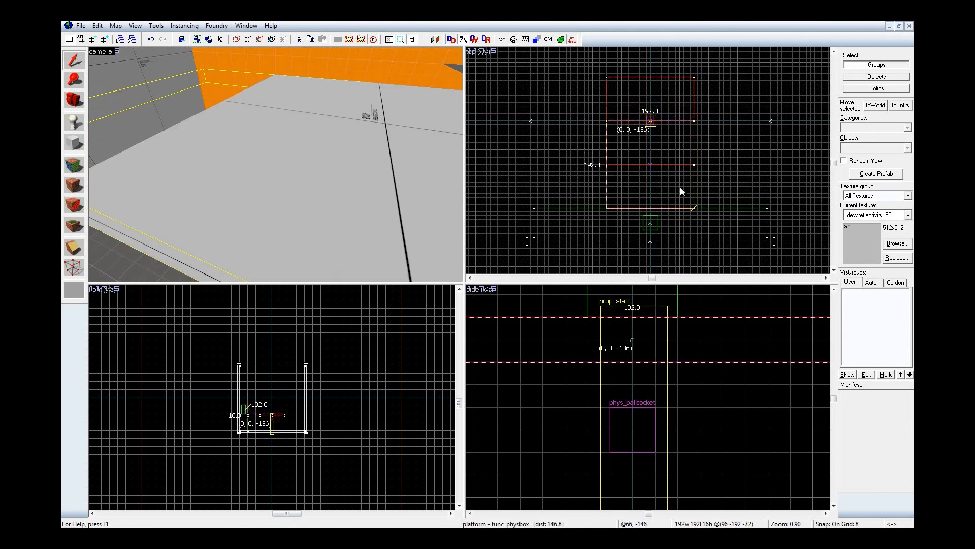
left_click_drag(652, 119, 655, 163)
Step: Tie the shortened slab copy to a new, separate func_detail entity
key("ctrl+t")
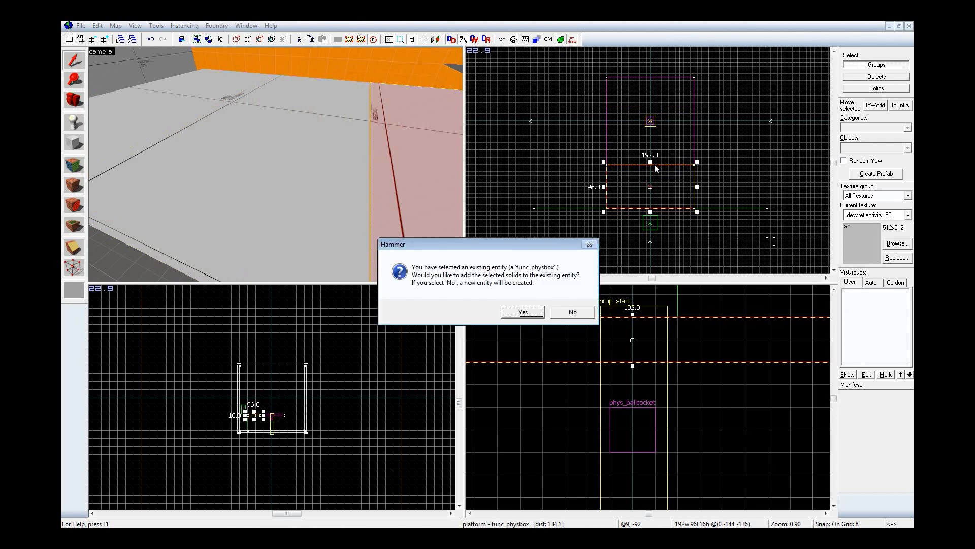
left_click(573, 312)
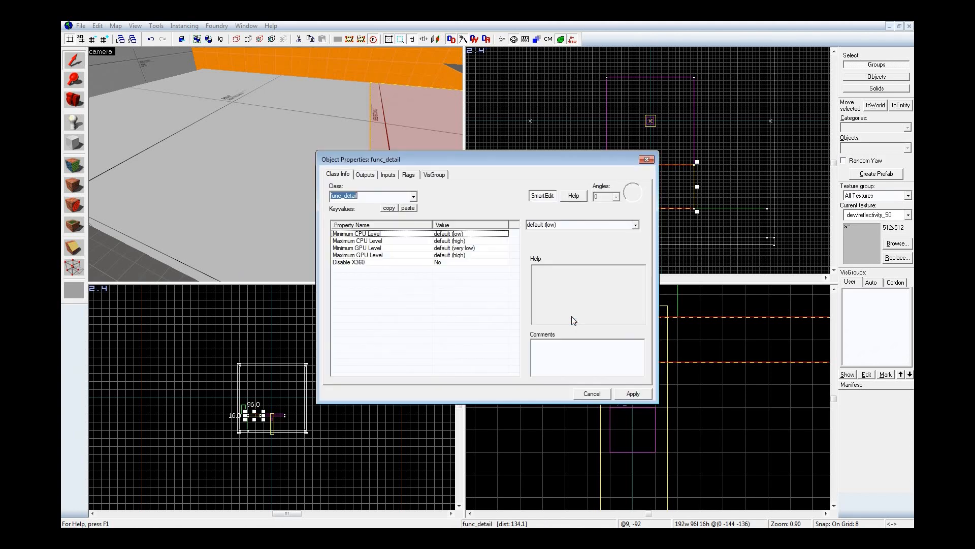
left_click(633, 395)
left_click(646, 160)
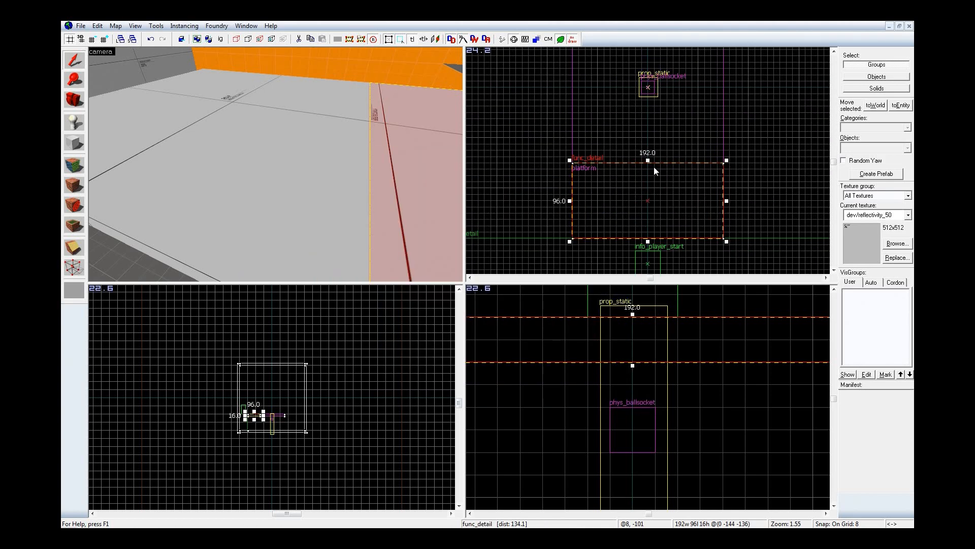
Step: Shrink the new func_detail block to 128 by 64 units, leaving a 32-unit gap to the platform and centring its width
left_click_drag(650, 159, 649, 187)
left_click_drag(570, 214, 599, 219)
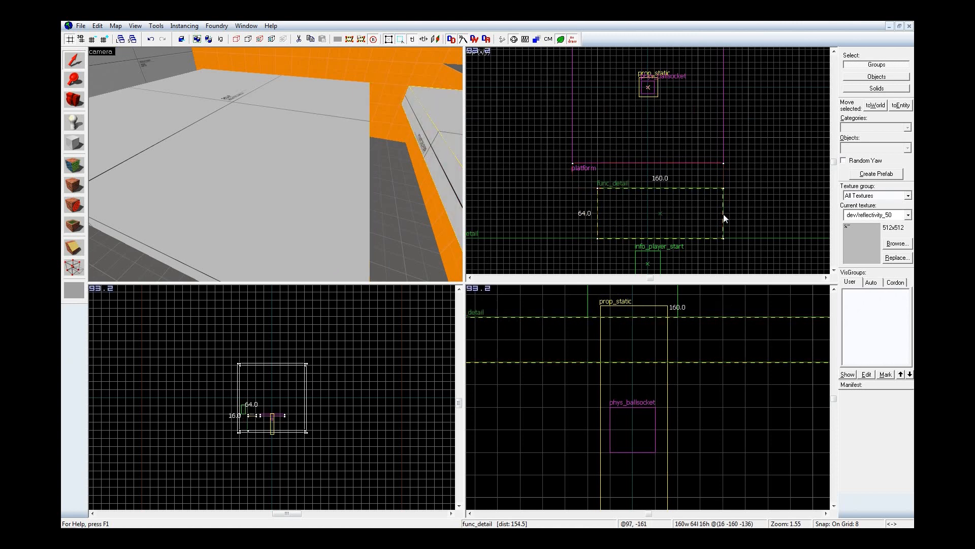
left_click_drag(726, 214, 701, 215)
Step: Texture the func_detail block's upper face with dev/dev_measuregeneric01b and its first side with dev/dev_measuregeneric01
key("d")
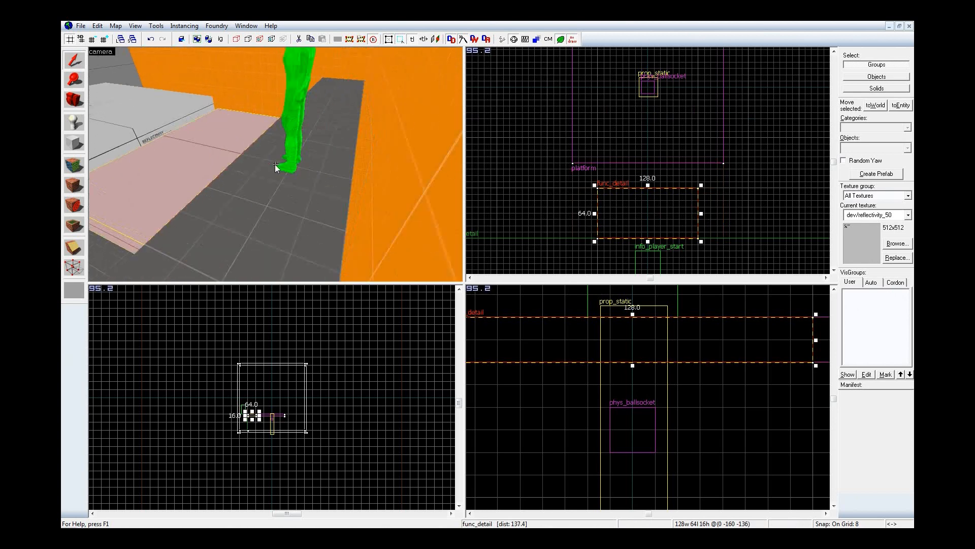
key("z")
key("shift+a")
left_click(367, 151)
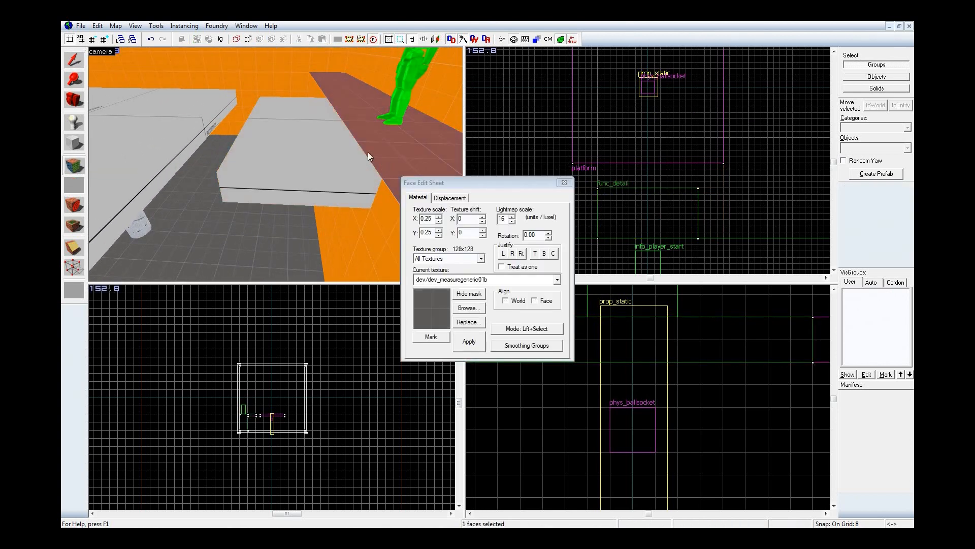
left_click(380, 225)
right_click(355, 190)
key("z")
key("w")
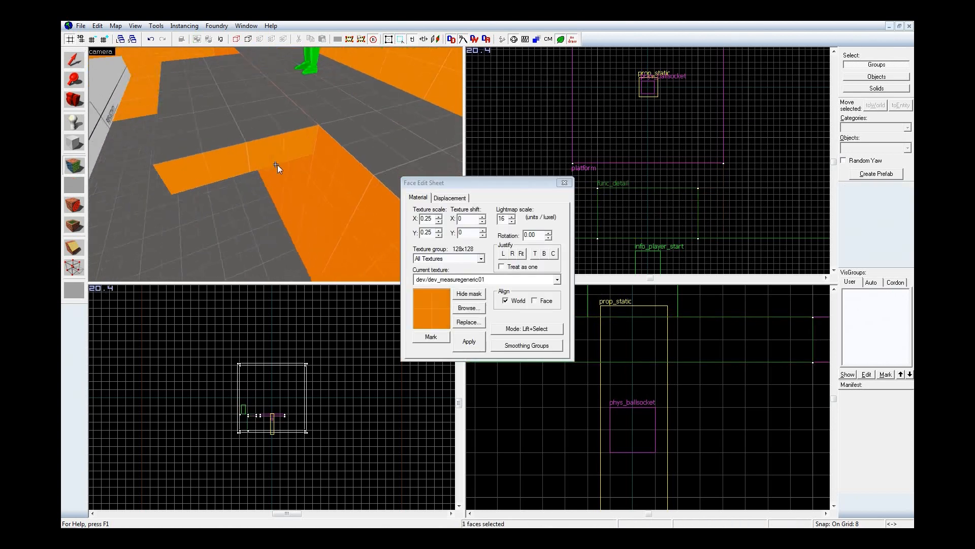
Step: Apply the orange dev/dev_measuregeneric01 texture to the func_detail block's remaining sides
key("z")
right_click(342, 151)
key("z")
key("d")
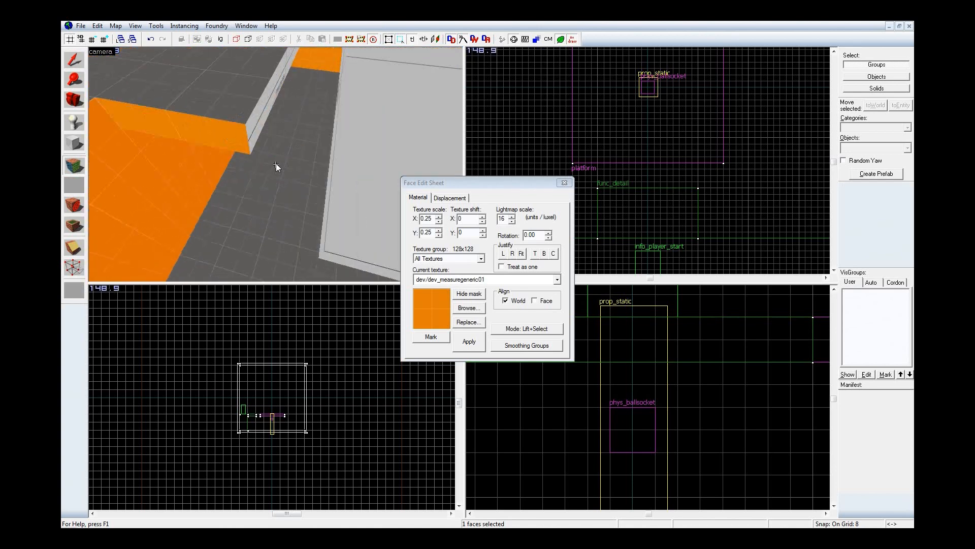
key("z")
right_click(247, 141)
key("z")
left_click(290, 57)
key("z")
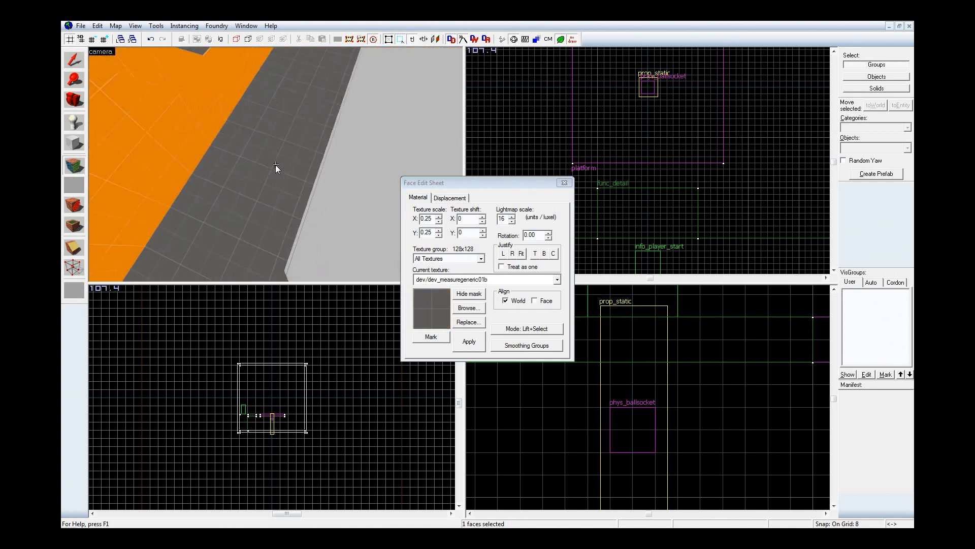
key("d")
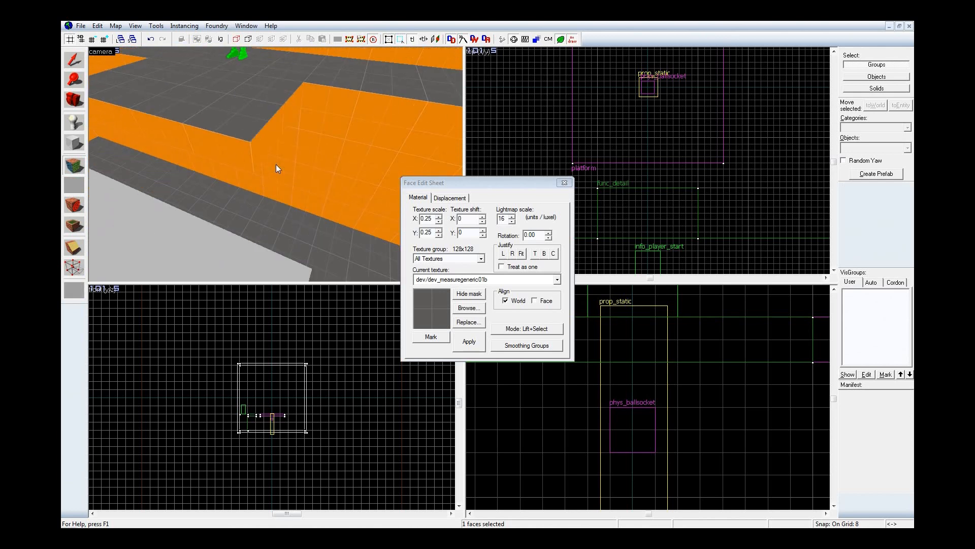
key("z")
Step: Try cutting the long ledge under the player start out of the map, and undo the cut
key("shift+s")
left_click(368, 98)
key("ctrl+x")
key("z")
key("d")
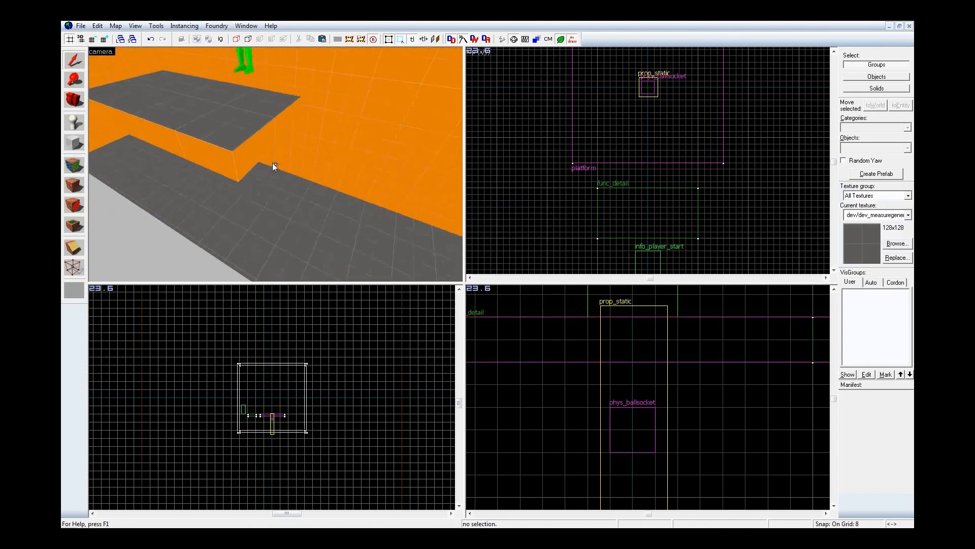
key("z")
key("ctrl+z")
Step: Check the long ledge's entity class in its object properties and look over the platform and walkway
key("alt+Return")
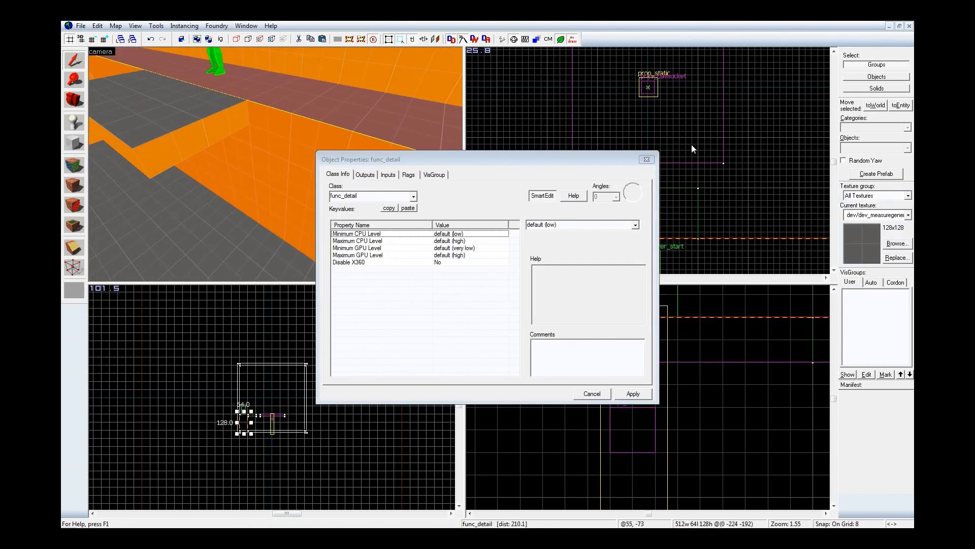
left_click(646, 160)
left_click(766, 194)
scroll(756, 209, "down", 1)
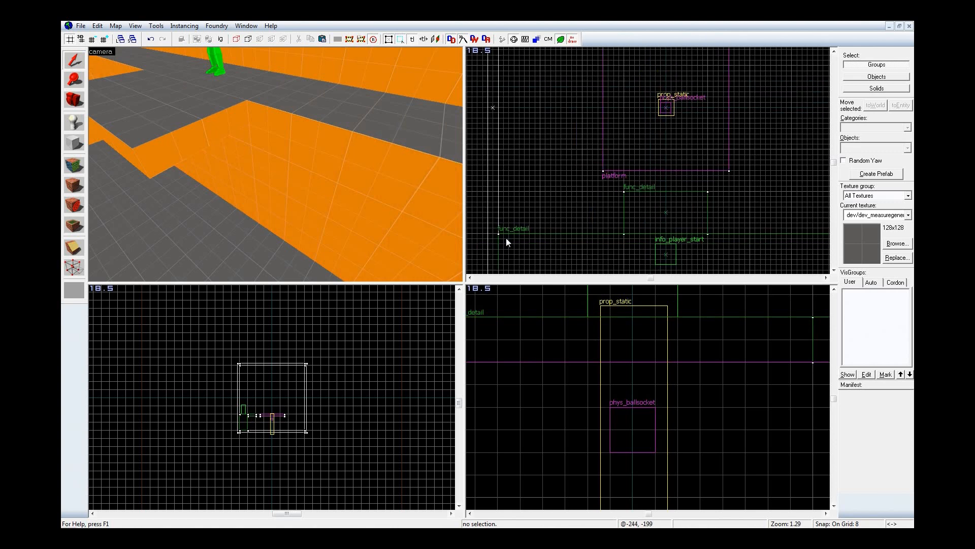
key("z")
key("d")
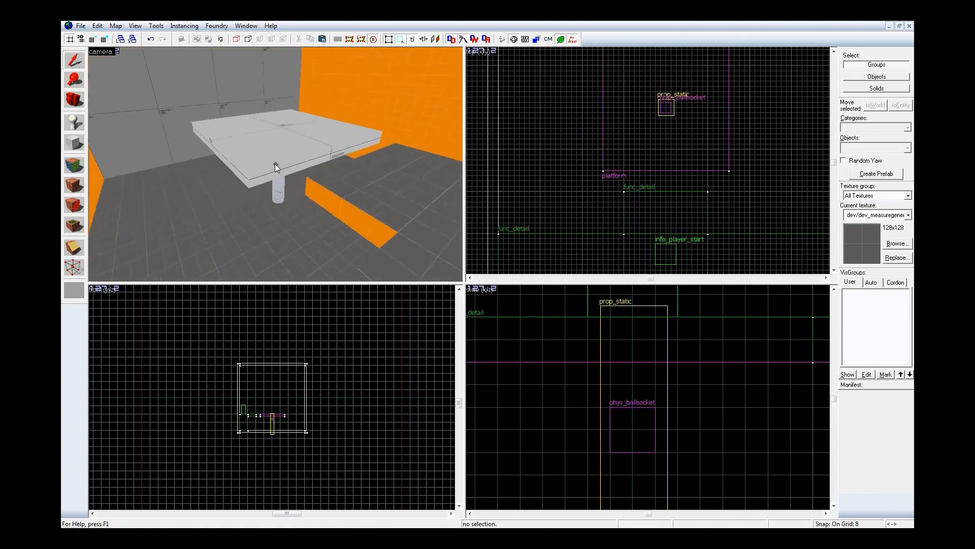
key("a")
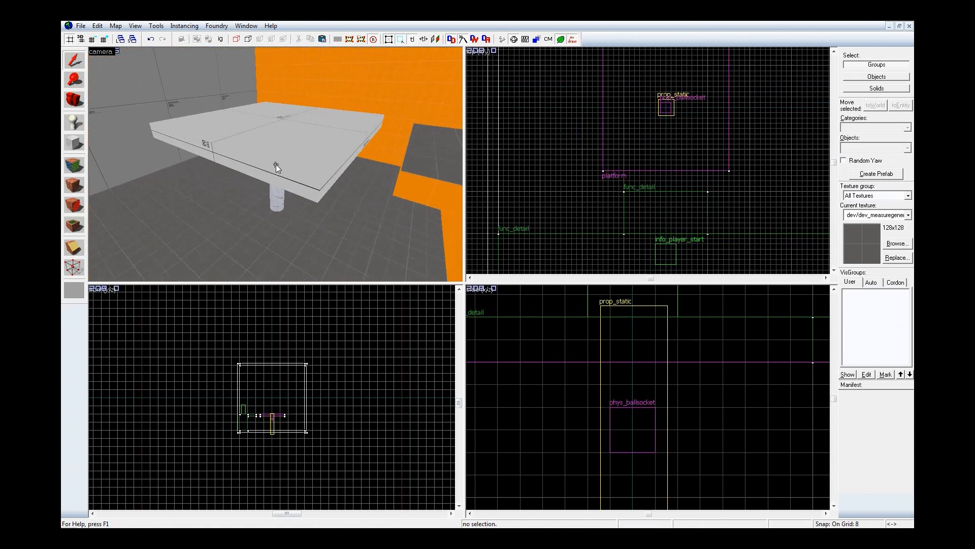
Step: Review the func_physbox platform's object properties, including its outputs and flags, and close them without changes
key("d")
key("d")
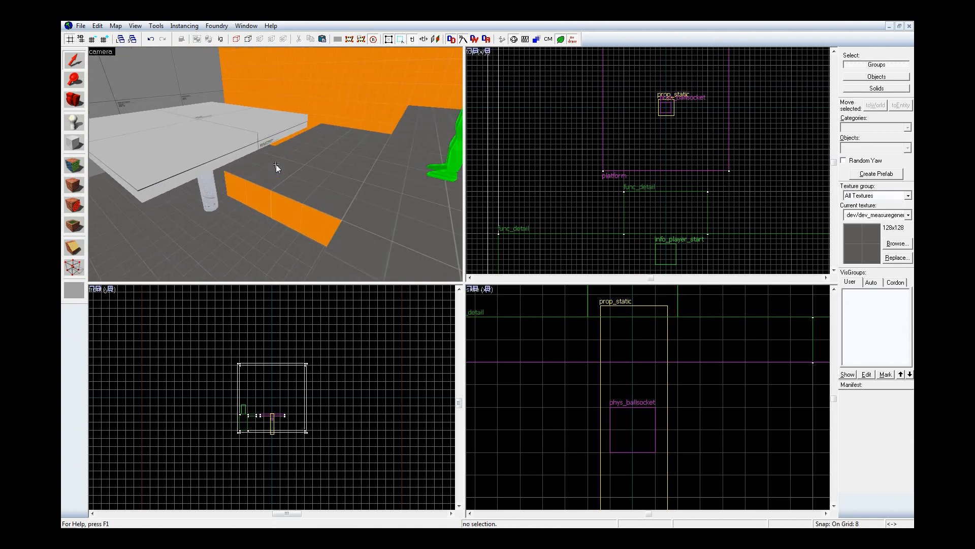
key("a")
left_click(230, 142)
key("alt+Return")
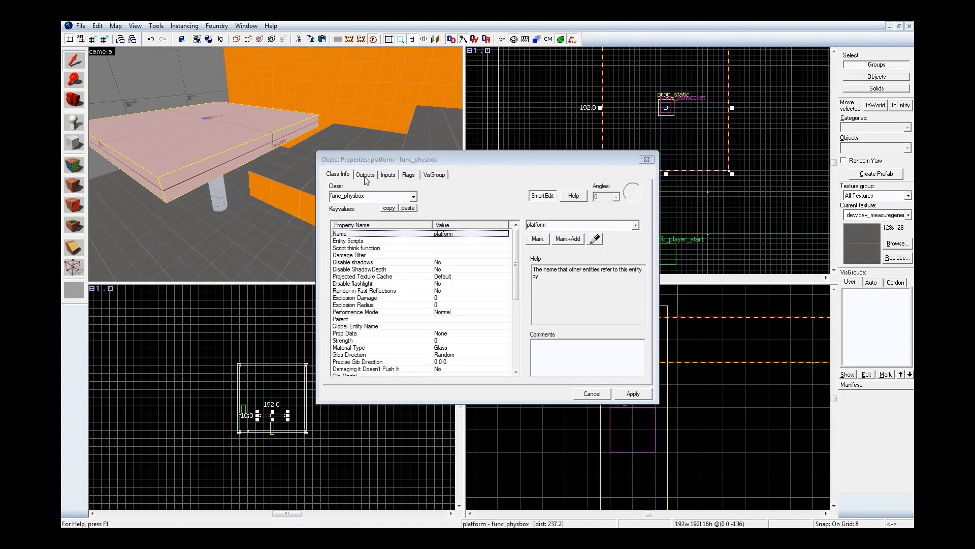
left_click(365, 175)
left_click(409, 174)
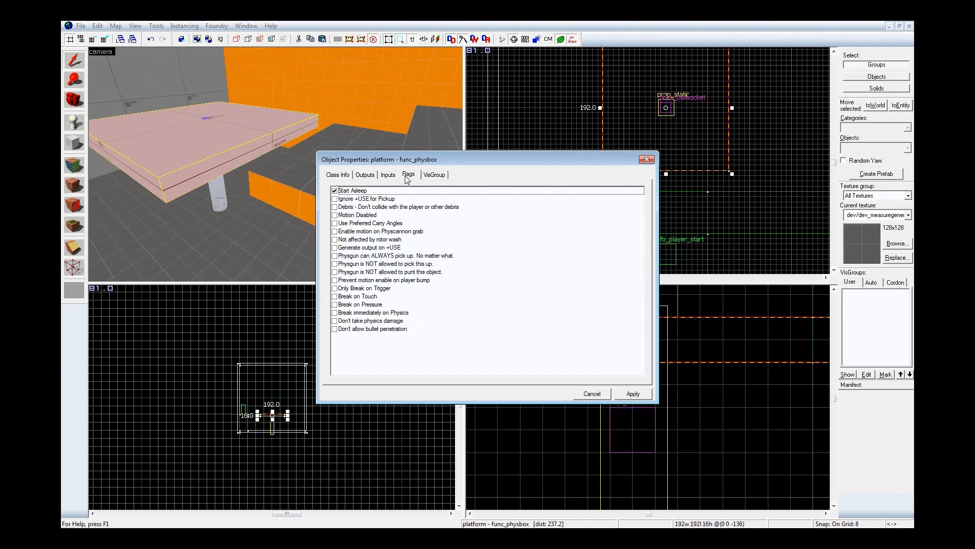
left_click(652, 161)
key("Escape")
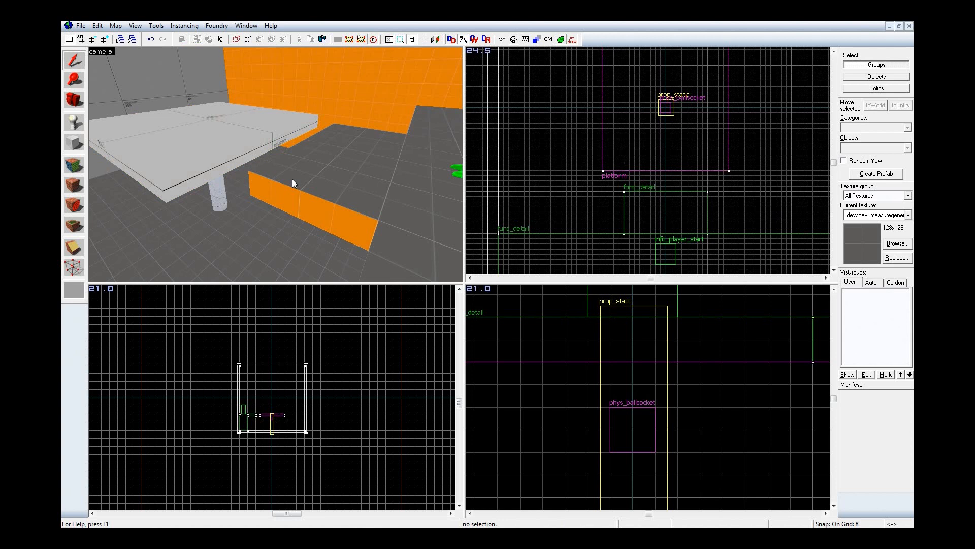
Step: Compile and run the map with BSP and VIS at Normal and RAD set to No
key("F9")
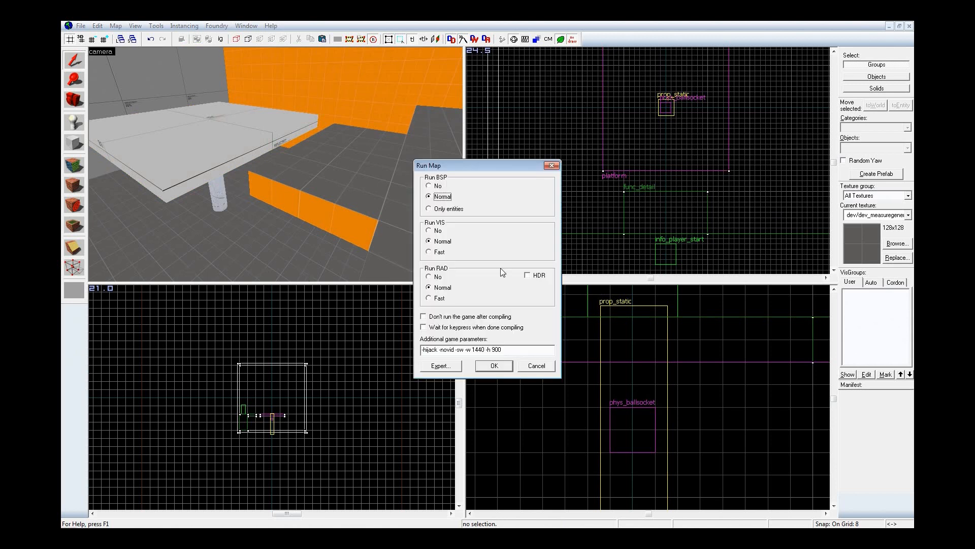
left_click(438, 278)
left_click(497, 368)
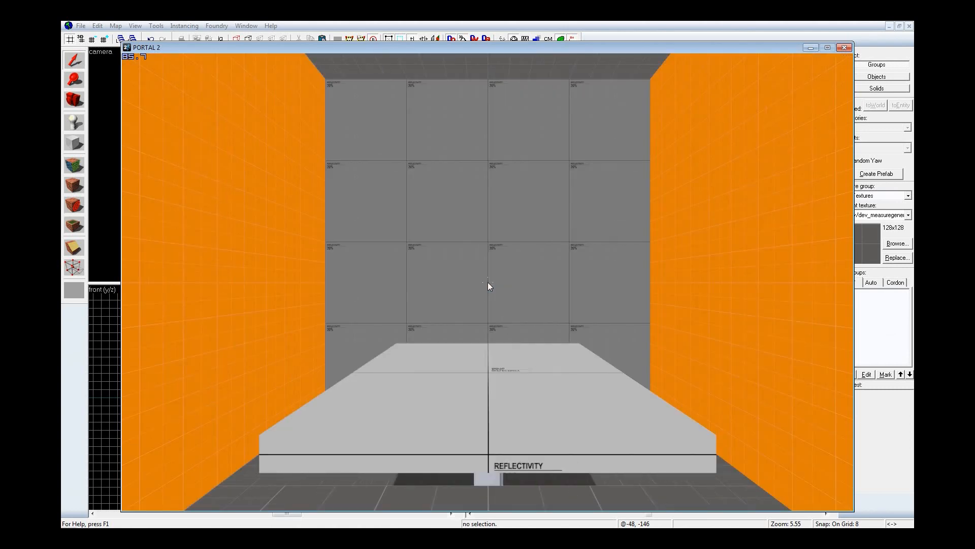
Step: Look over the platform, its piston and the walkway from several sides in the running Portal 2 map
key("a")
key("a")
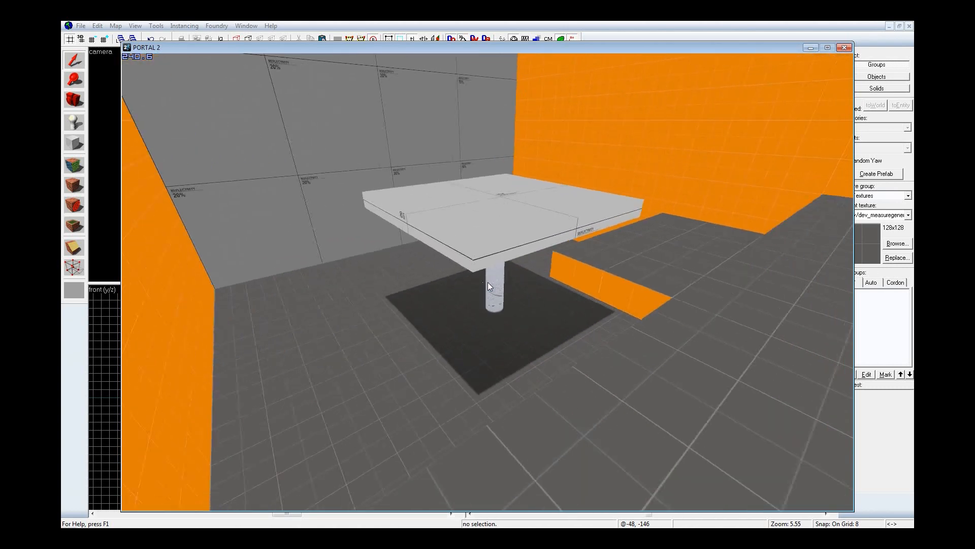
key("w")
key("w")
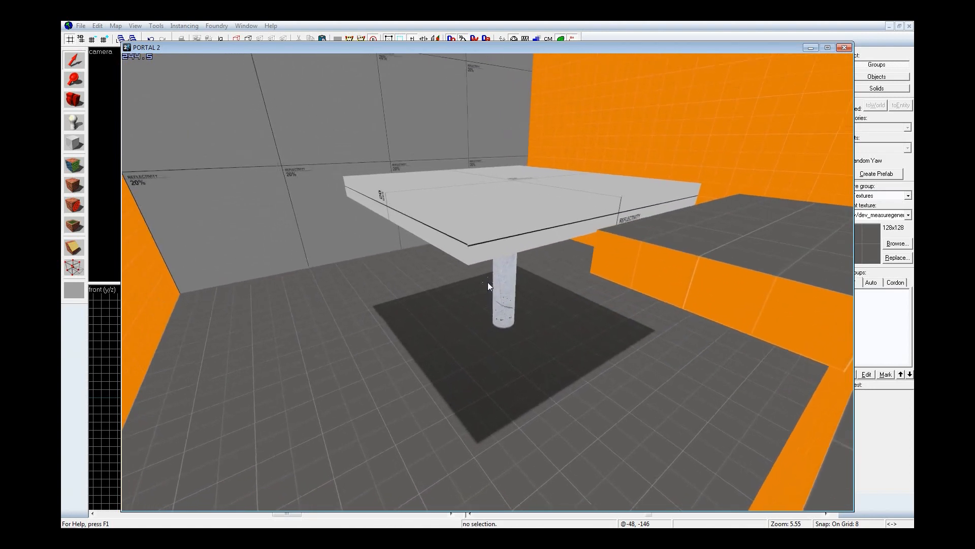
key("d")
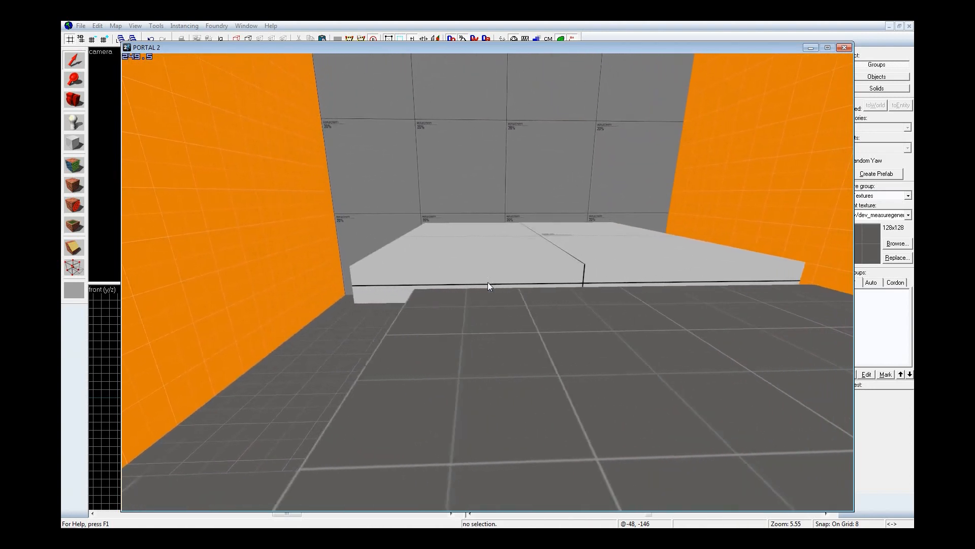
key("d")
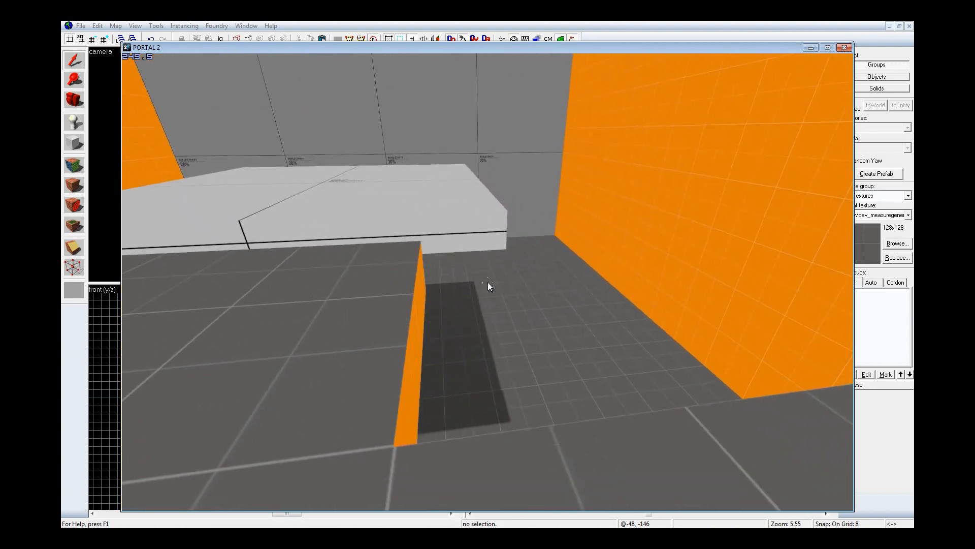
key("a")
Step: Walk onto the platform in the game to test its tilting, view it from below, and pause the game
key("w")
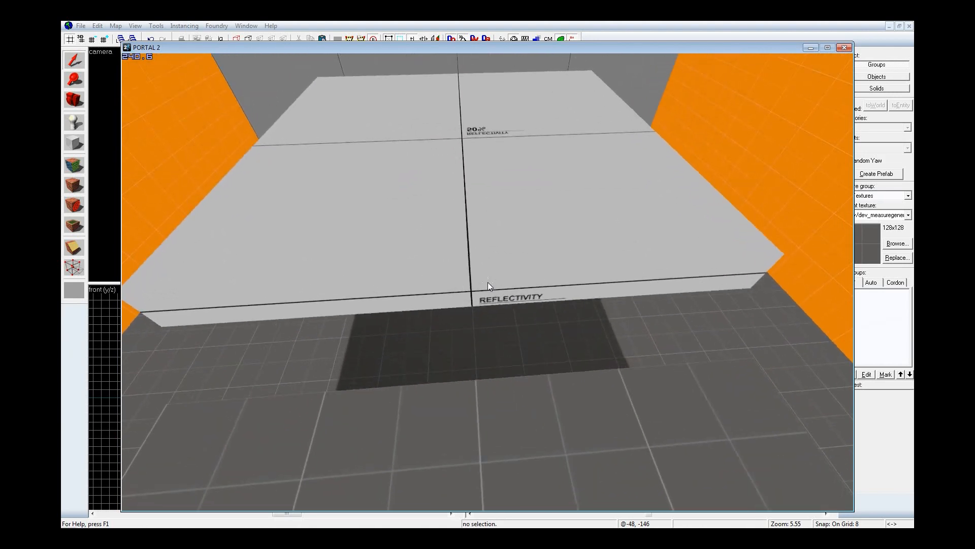
key("s")
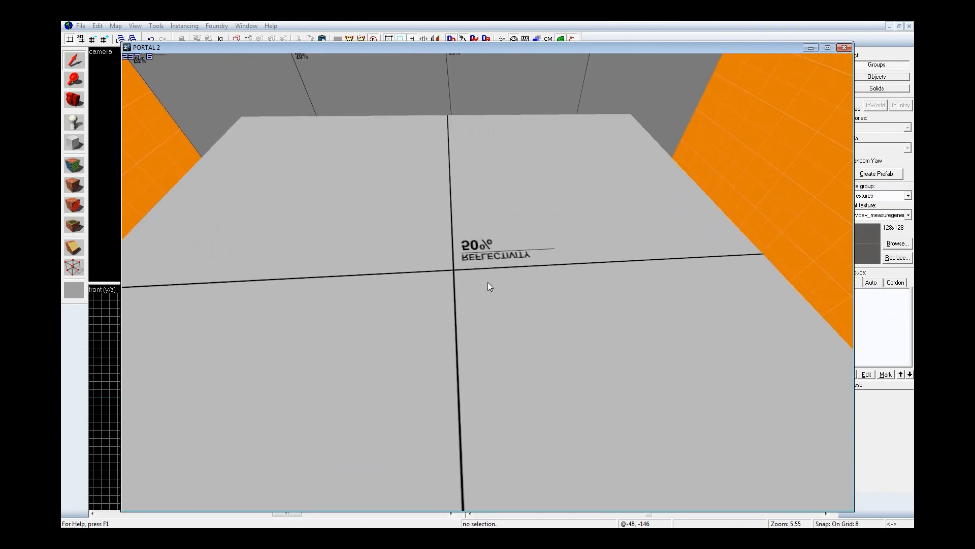
key("w")
key("w")
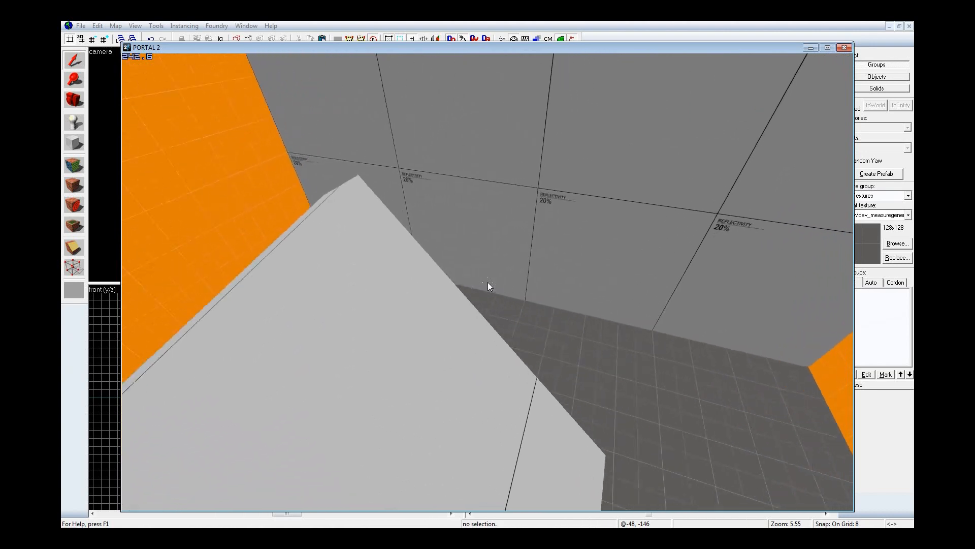
key("d")
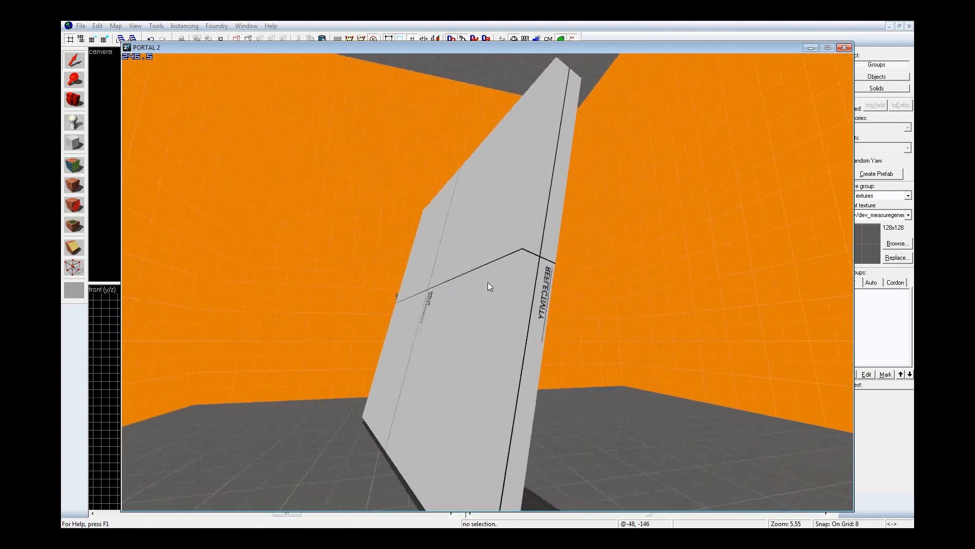
key("d")
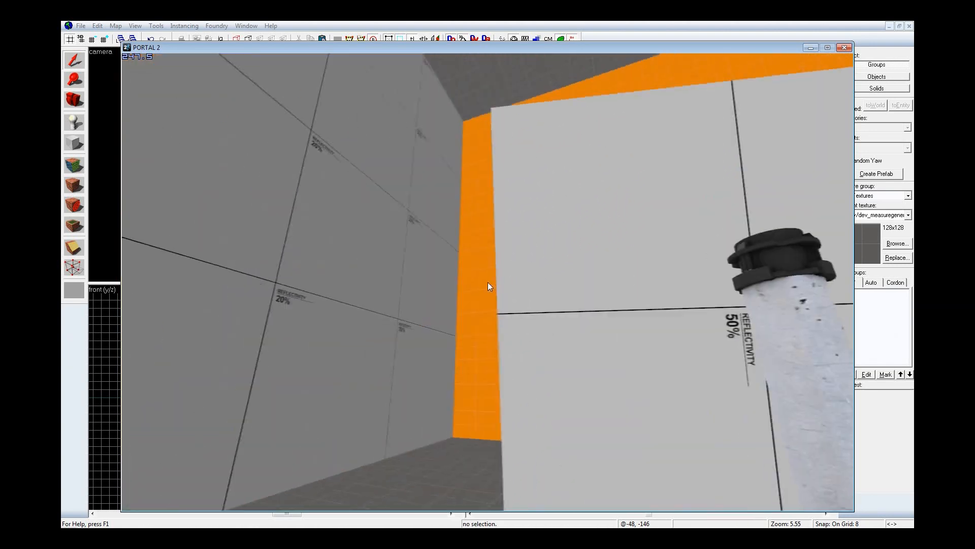
key("Escape")
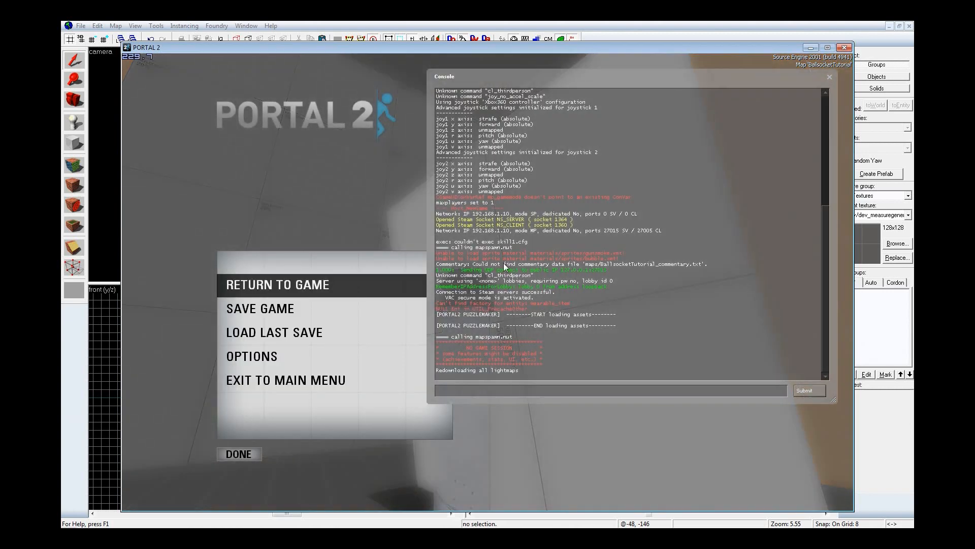
Step: Switch back to Hammer and review the phys_ballsocket's torque limit and its flag for changing mass to keep stable attachment to world
left_click(696, 26)
key("z")
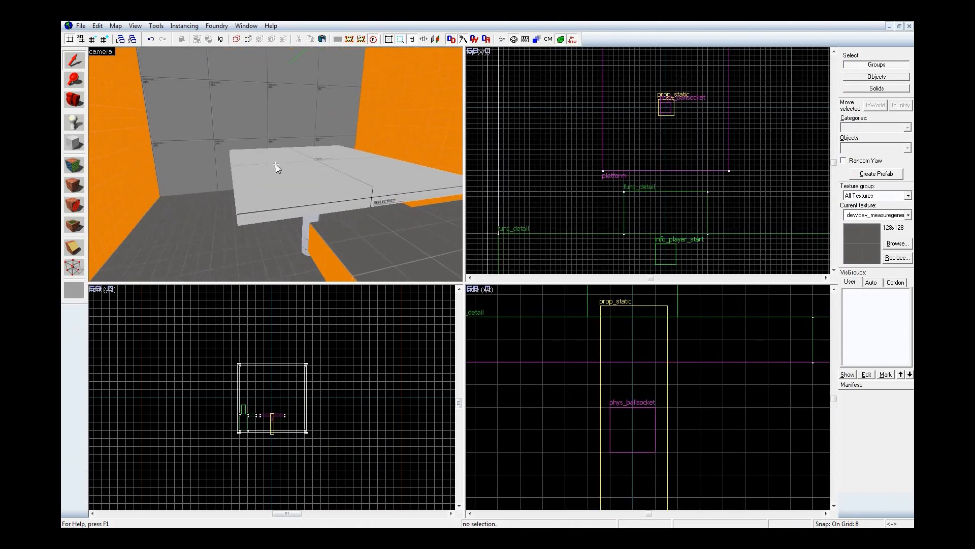
key("w")
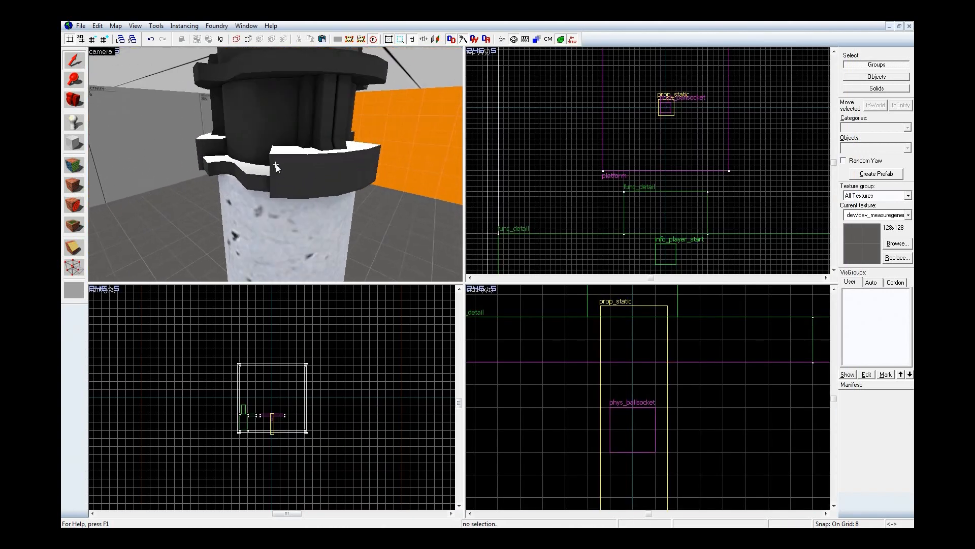
double_click(276, 163)
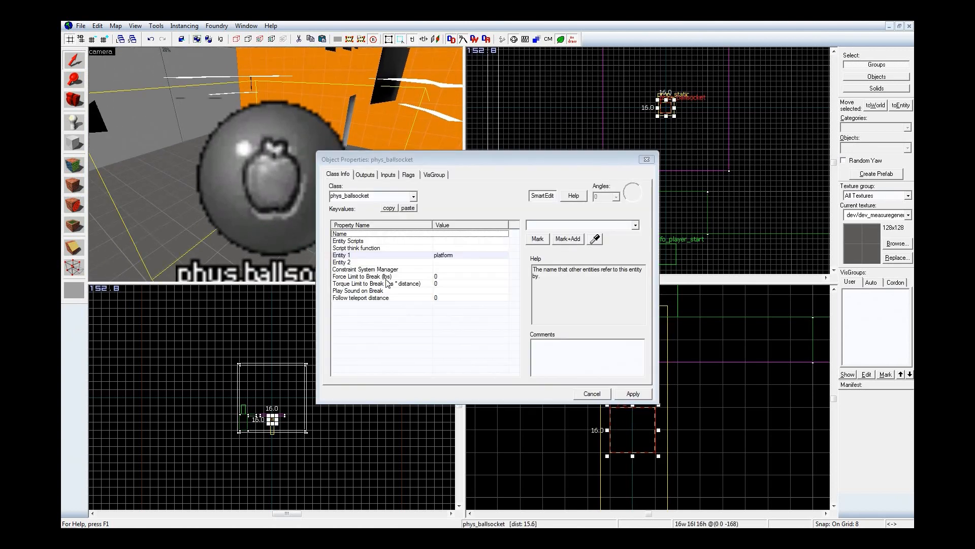
left_click(460, 277)
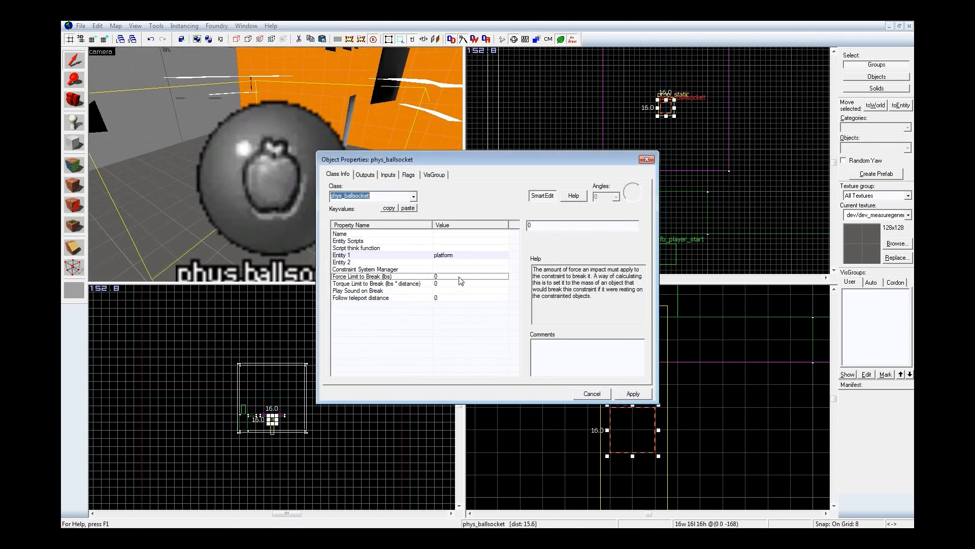
left_click(408, 175)
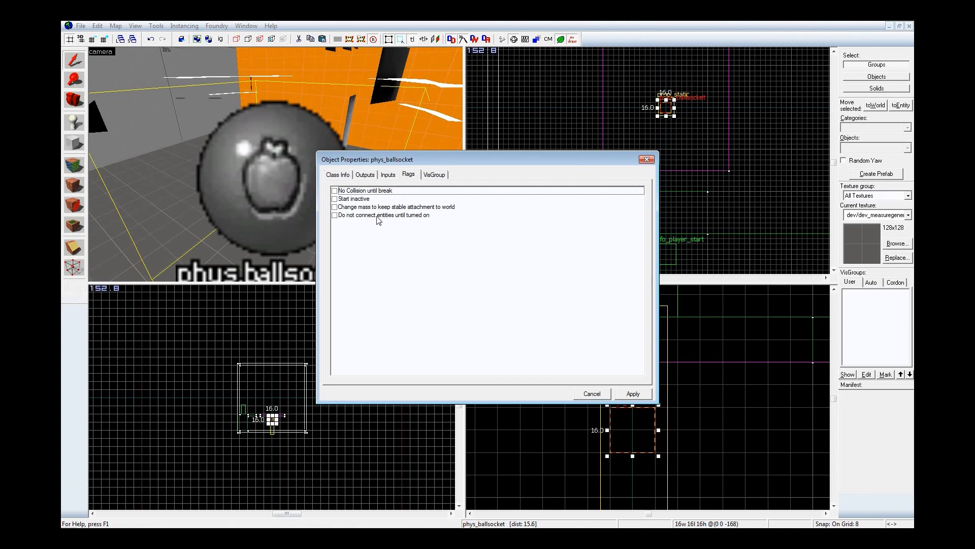
left_click(368, 207)
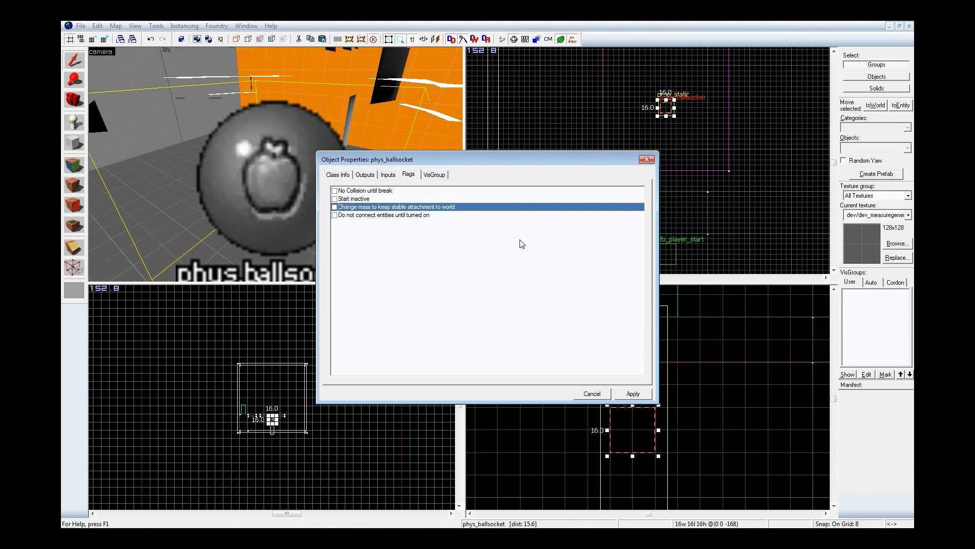
left_click(339, 174)
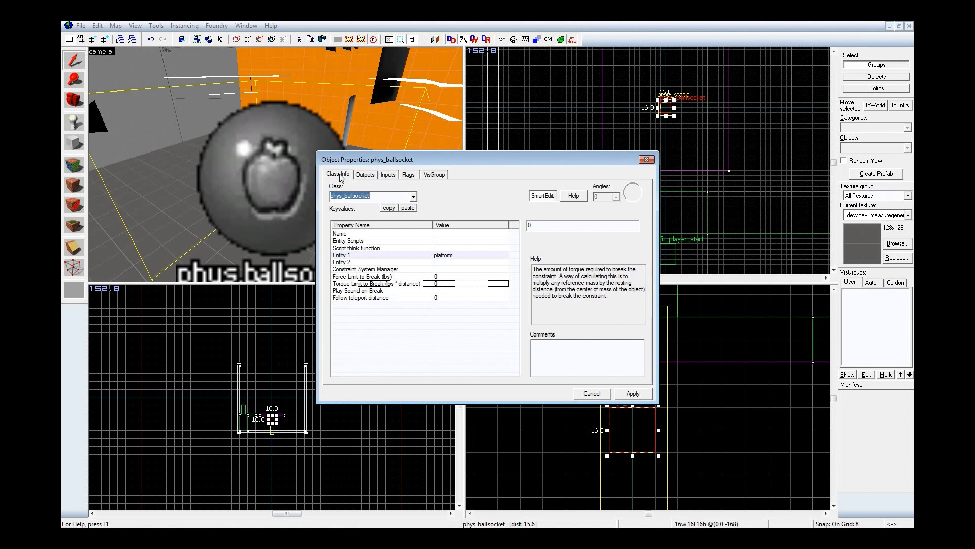
left_click(647, 160)
left_click(724, 193)
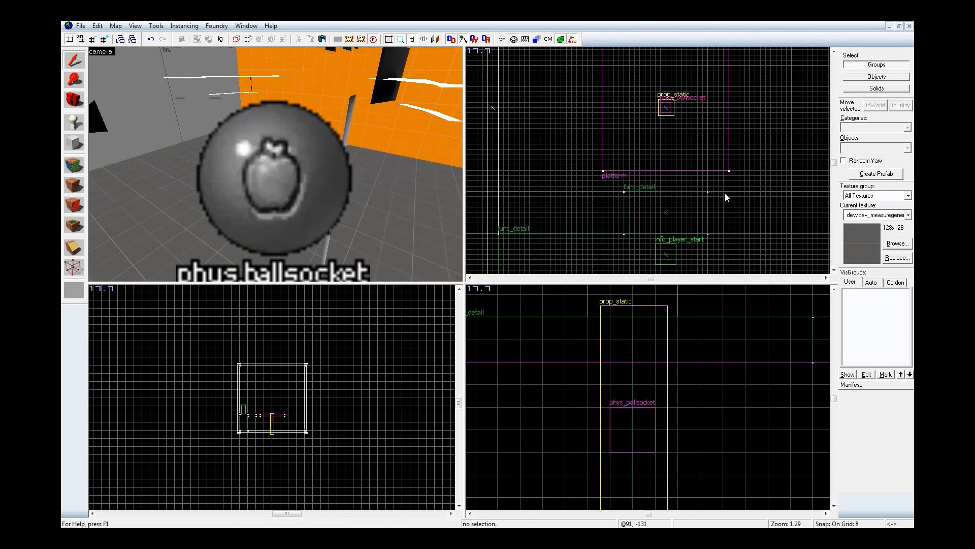
Step: Set the func_physbox platform's Mass Scale to 100, apply it and clear the selection
key("z")
key("s")
key("s")
double_click(276, 164)
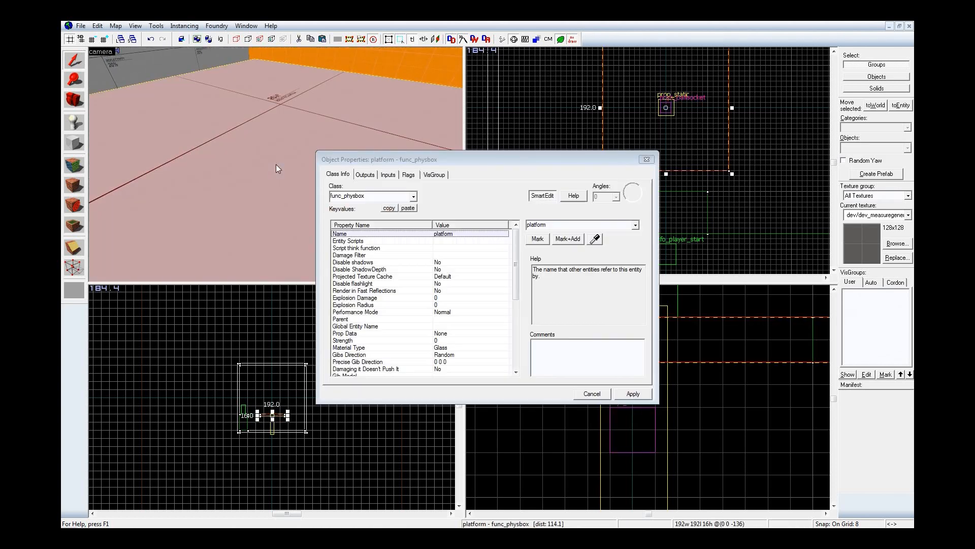
left_click_drag(517, 260, 524, 326)
scroll(523, 329, "down", 1)
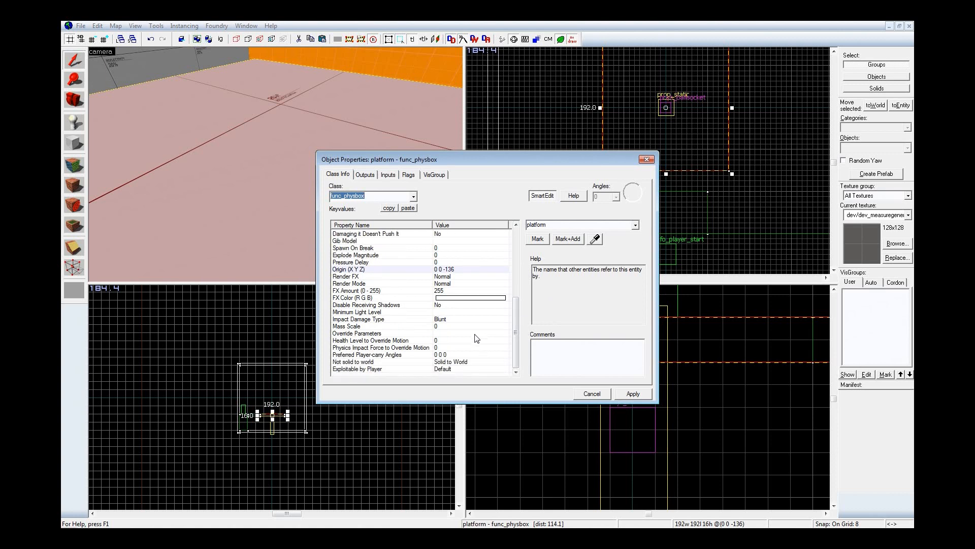
left_click(471, 327)
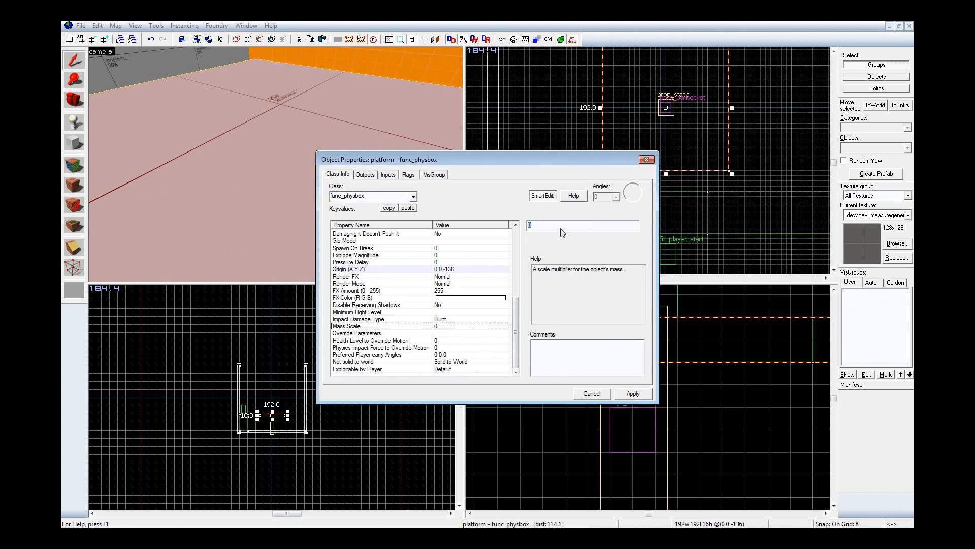
type("100")
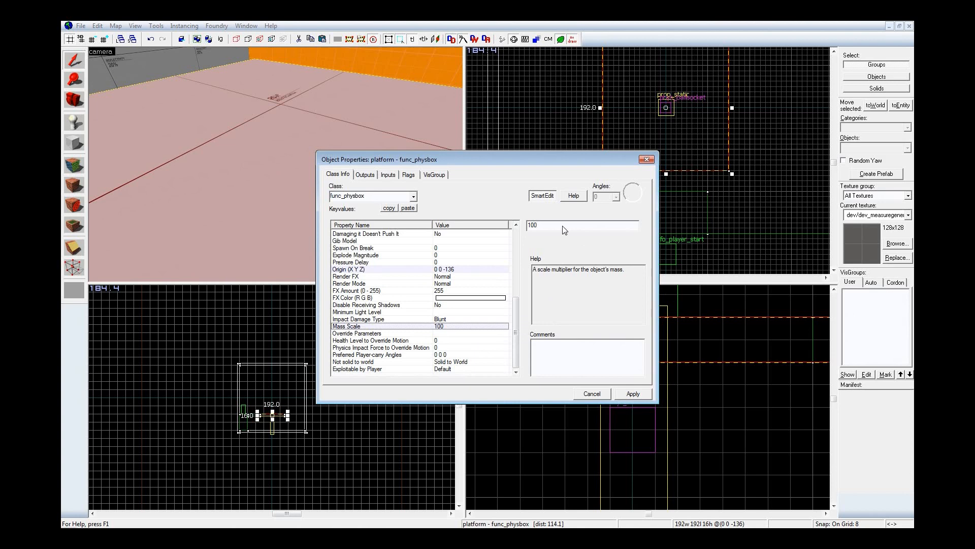
left_click(632, 394)
left_click(646, 159)
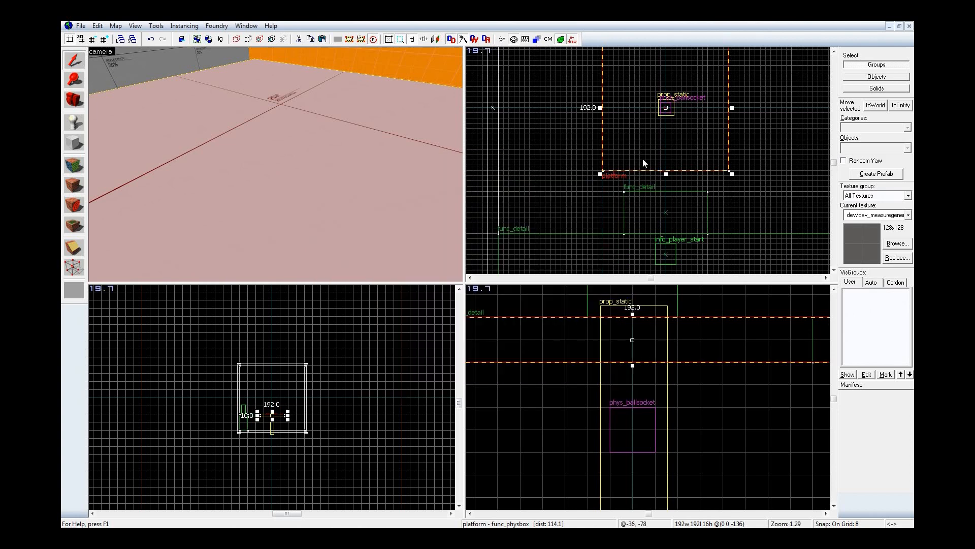
left_click(560, 158)
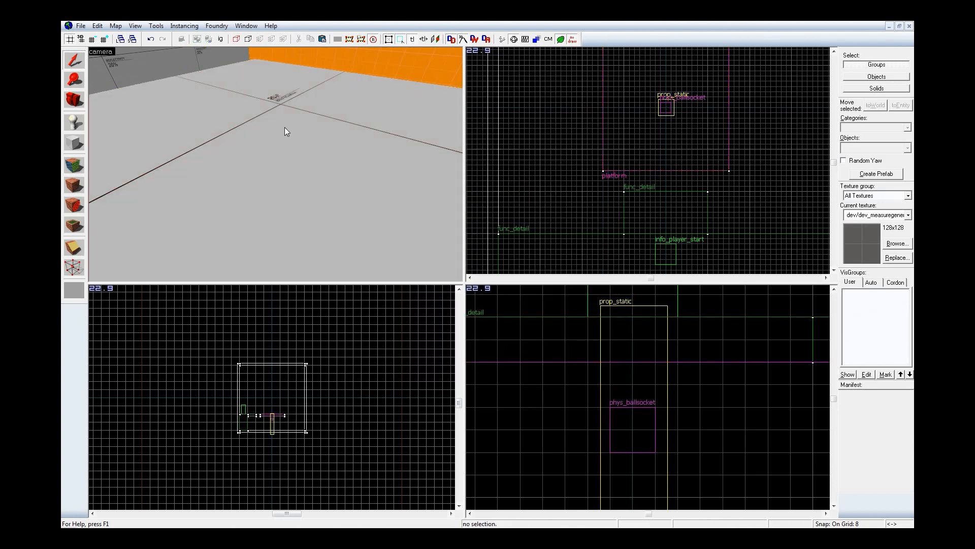
Step: Recompile the map with BSP and VIS at Normal and RAD set to No, dismissing the Steam error
key("F9")
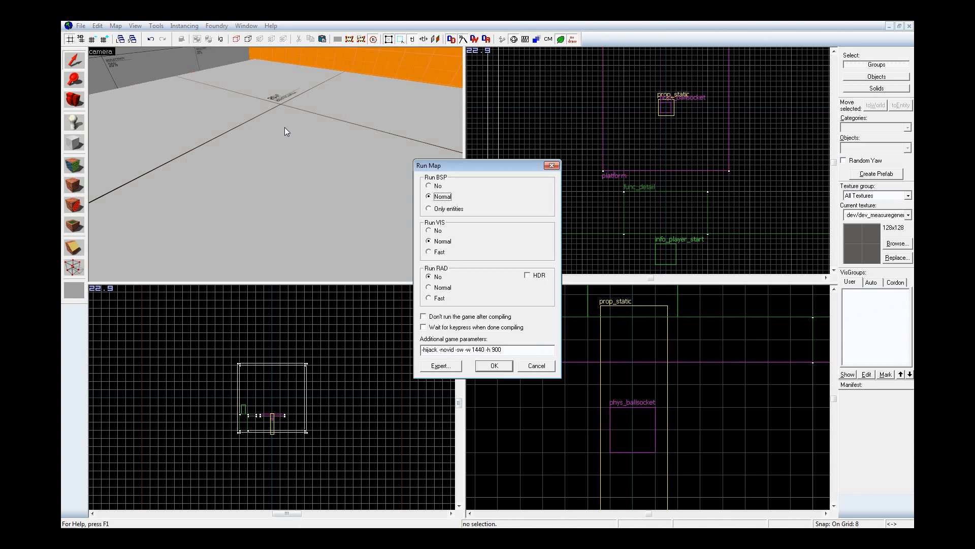
left_click(494, 365)
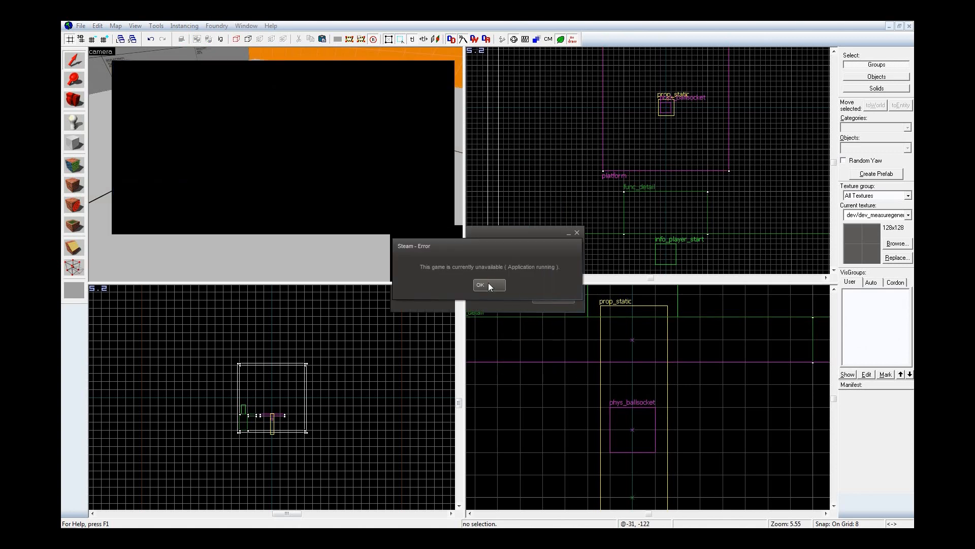
left_click(488, 283)
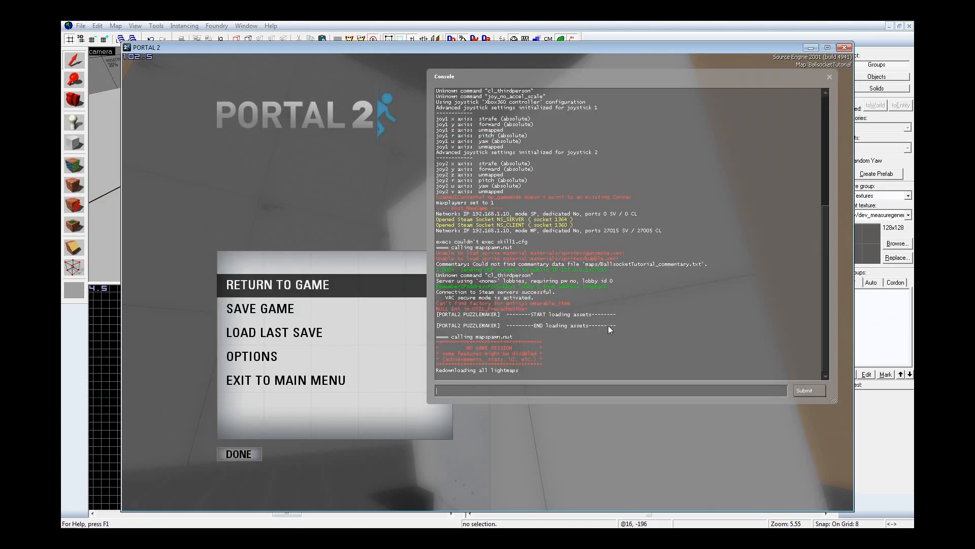
Step: Load the recompiled map in the open Portal 2 game with the console command map BallsocketTutorial
type("map")
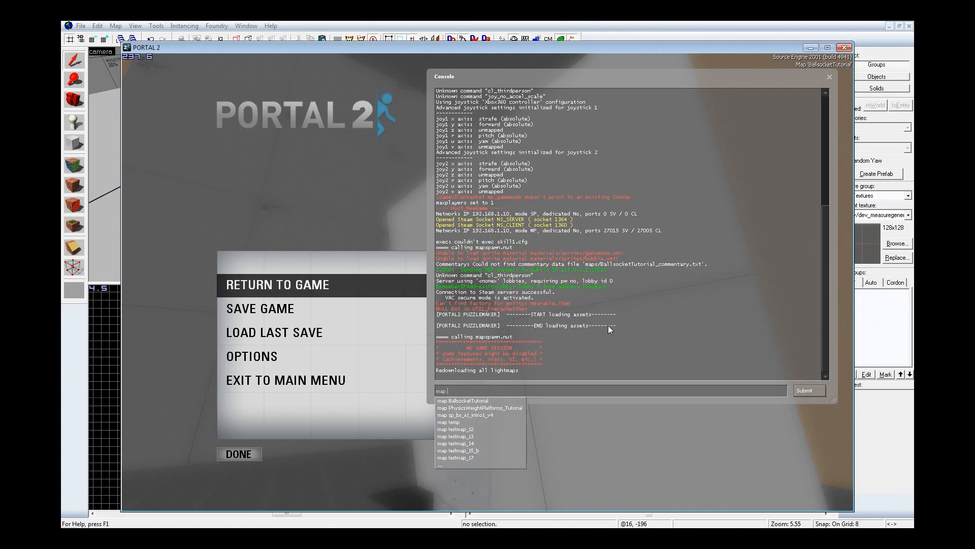
key("Down")
key("Return")
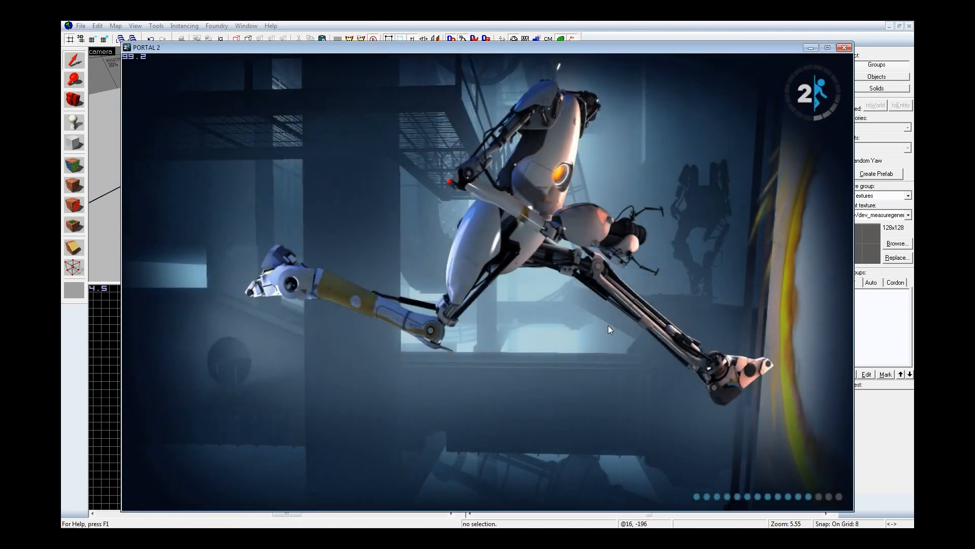
Step: Walk onto the platform in the game, examine how it tilts against the piston, and pause the game
key("w")
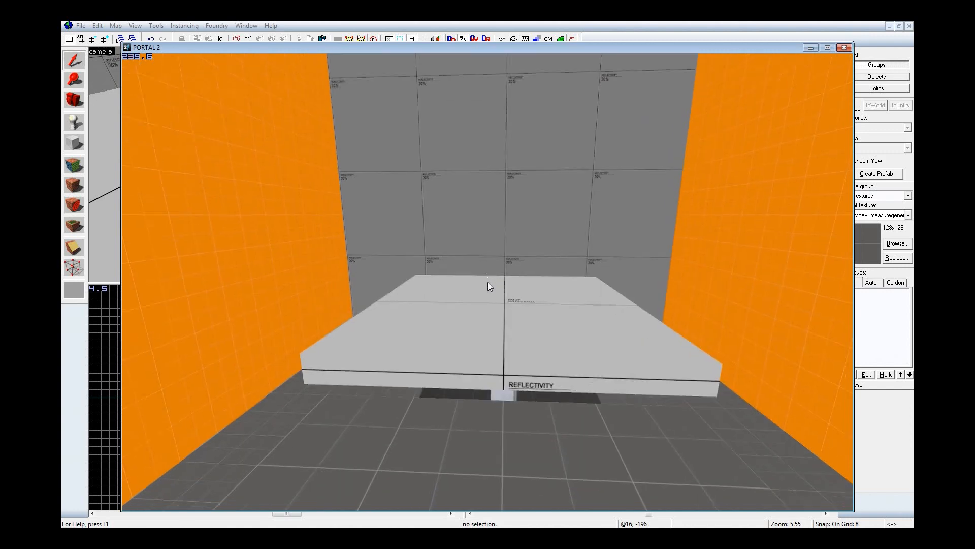
key("w")
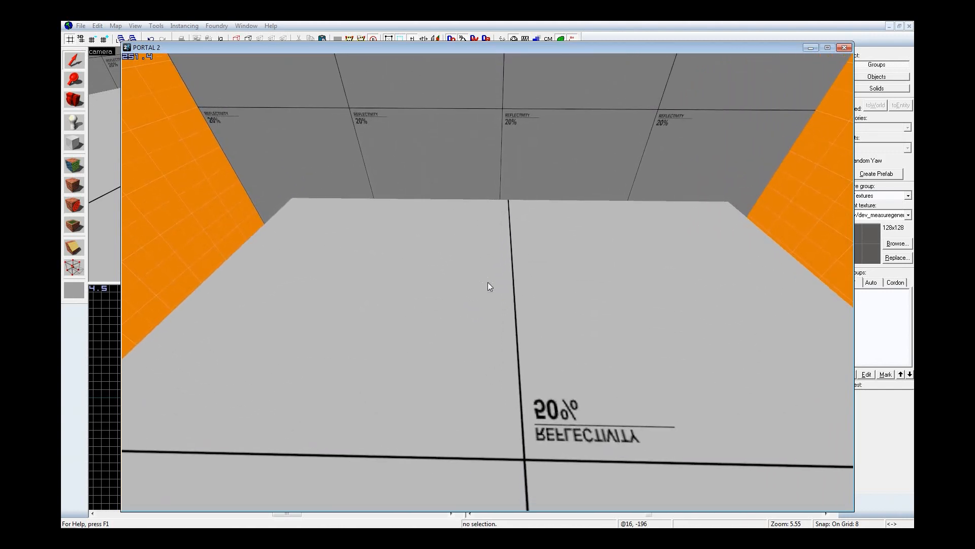
key("s")
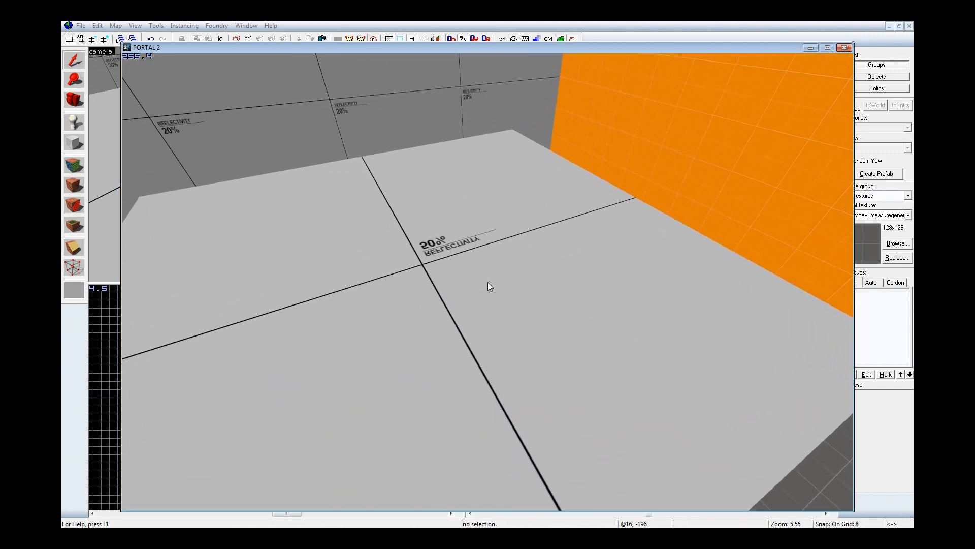
key("w")
key("s")
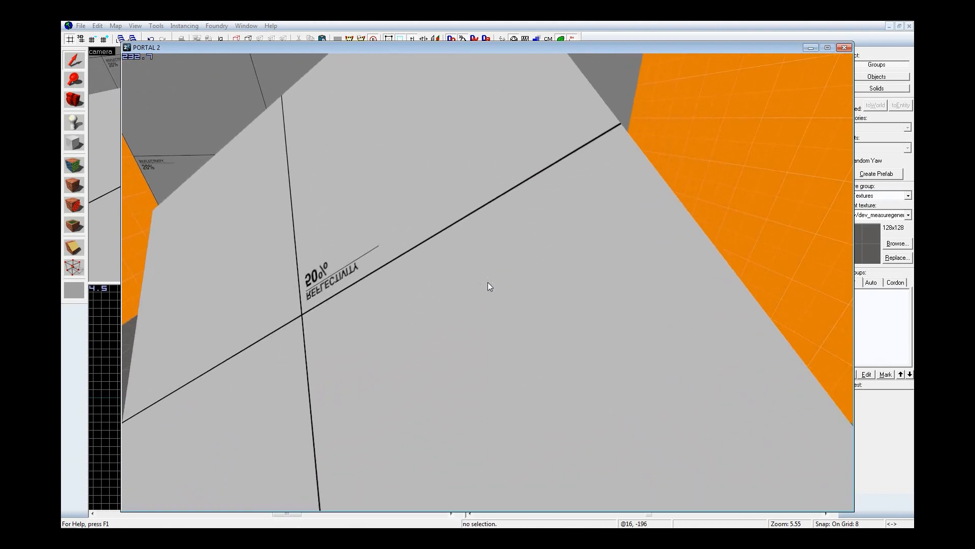
key("s")
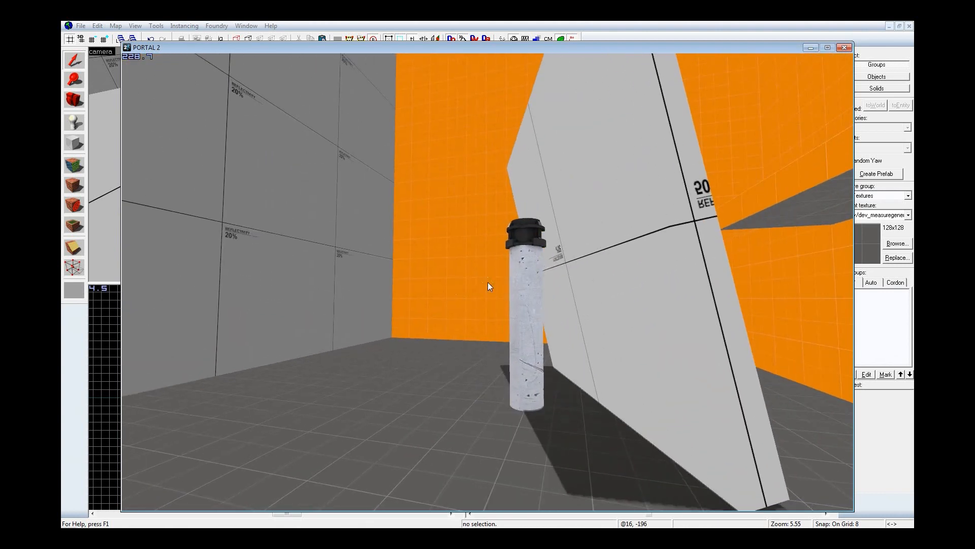
key("d")
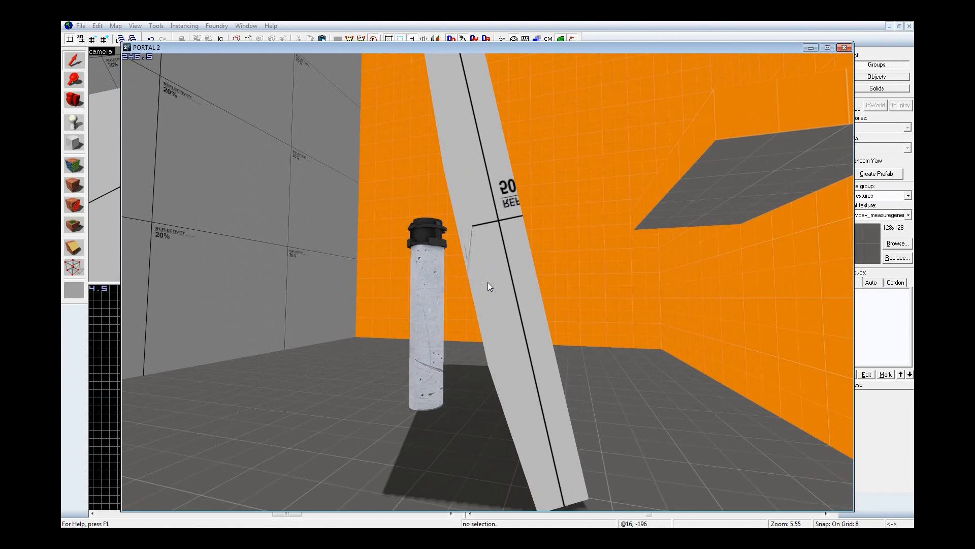
key("d")
key("a")
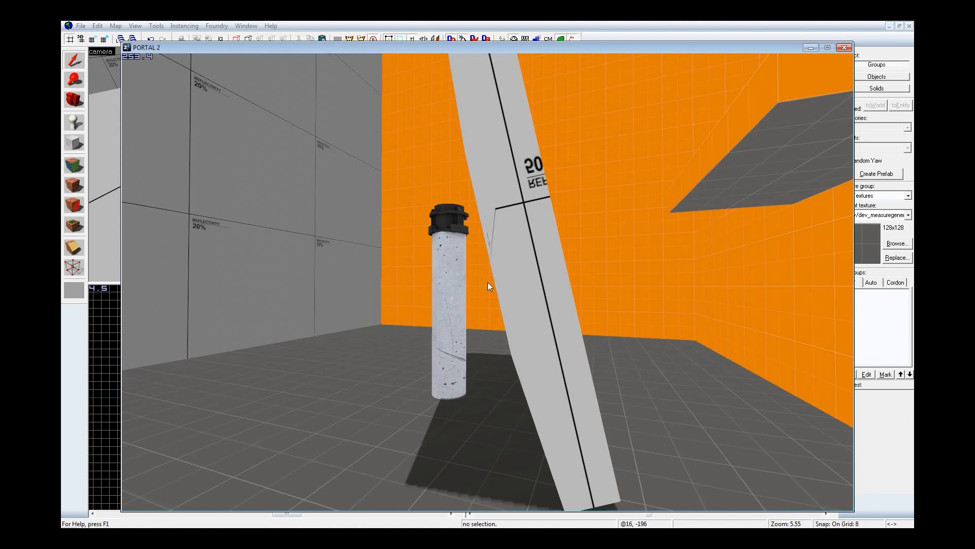
key("Escape")
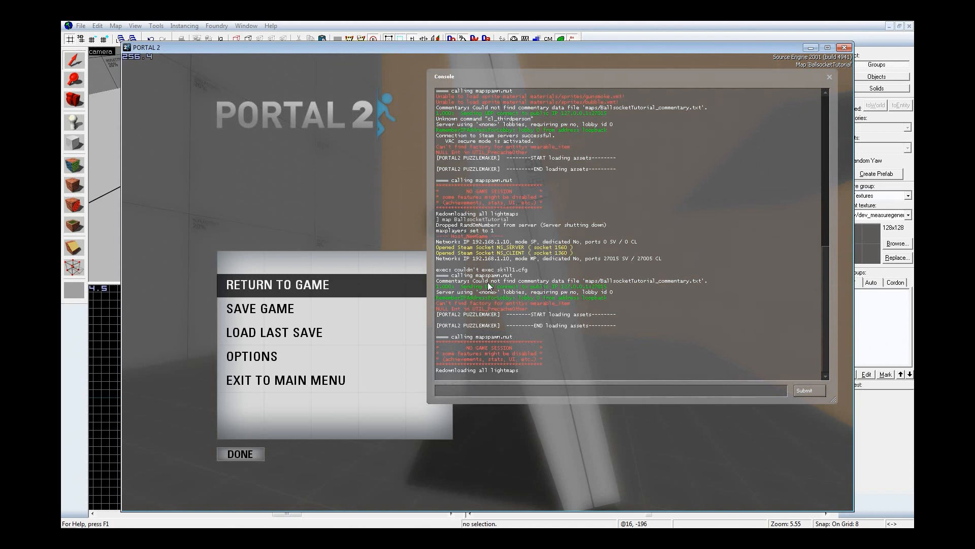
Step: Switch to Hammer and place a phys_ballsocket entity on the ceiling of the room
left_click(551, 22)
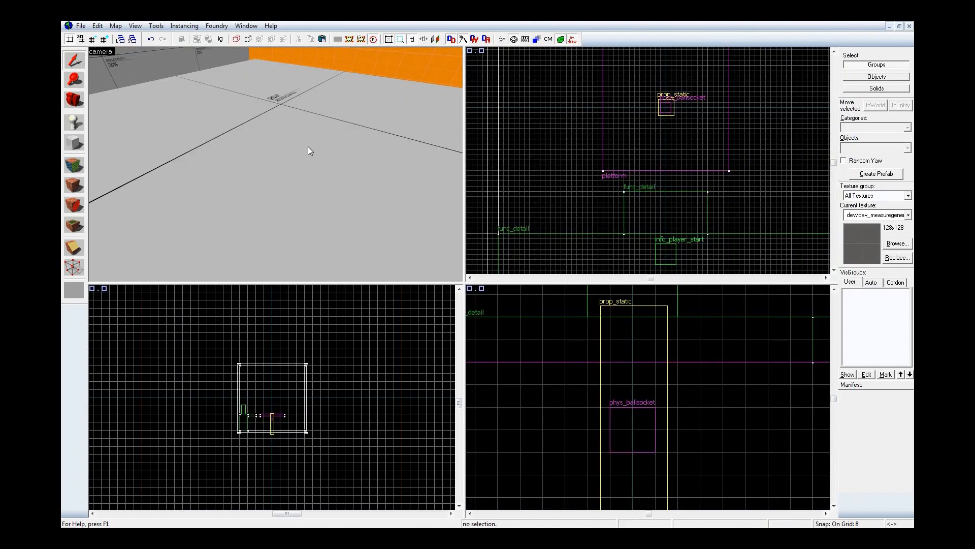
key("z")
key("s")
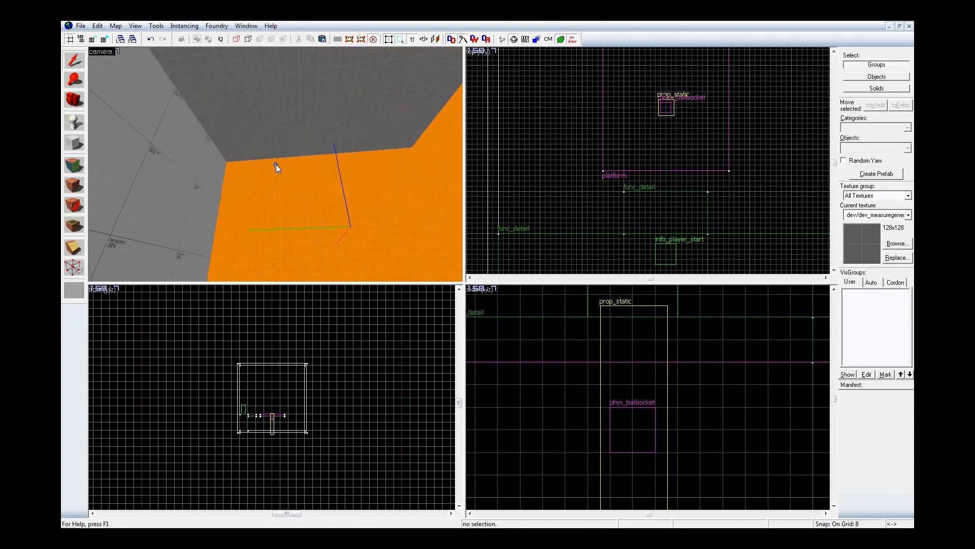
key("z")
key("shift+e")
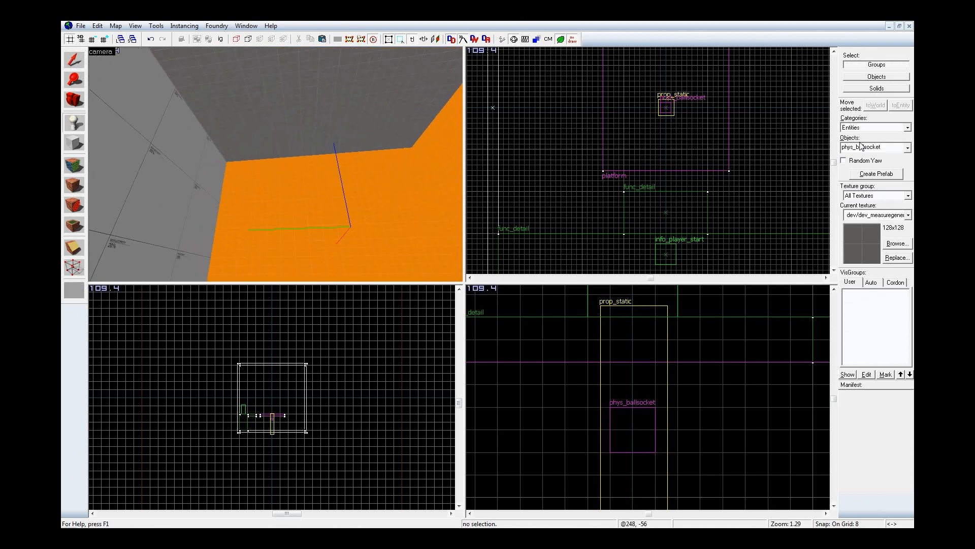
left_click(255, 98)
key("ctrl+e")
Step: Move the ceiling phys_ballsocket over the platform, off to one side of the piston, at -64 0 248
scroll(654, 403, "up", 3)
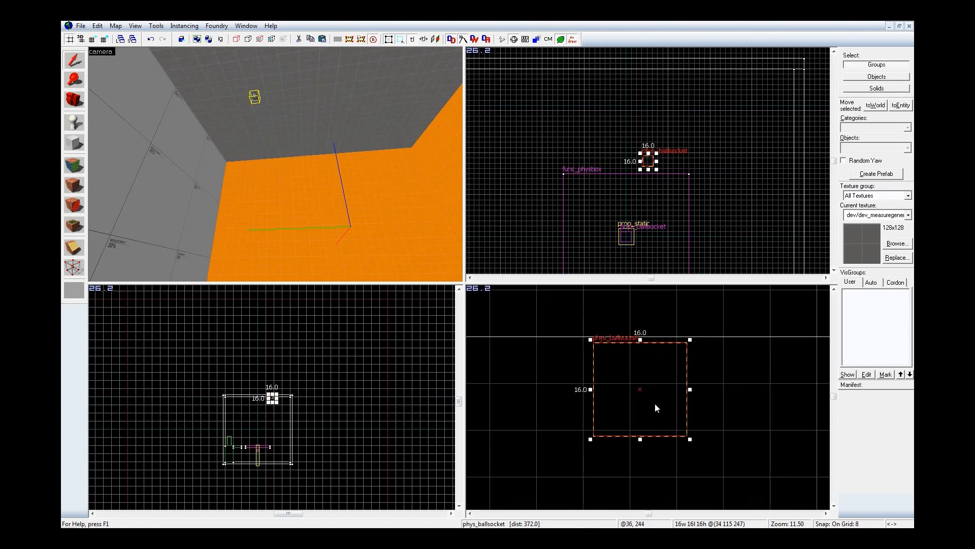
left_click_drag(641, 412, 639, 409)
scroll(652, 159, "up", 6)
left_click_drag(643, 164, 593, 142)
scroll(669, 112, "down", 3)
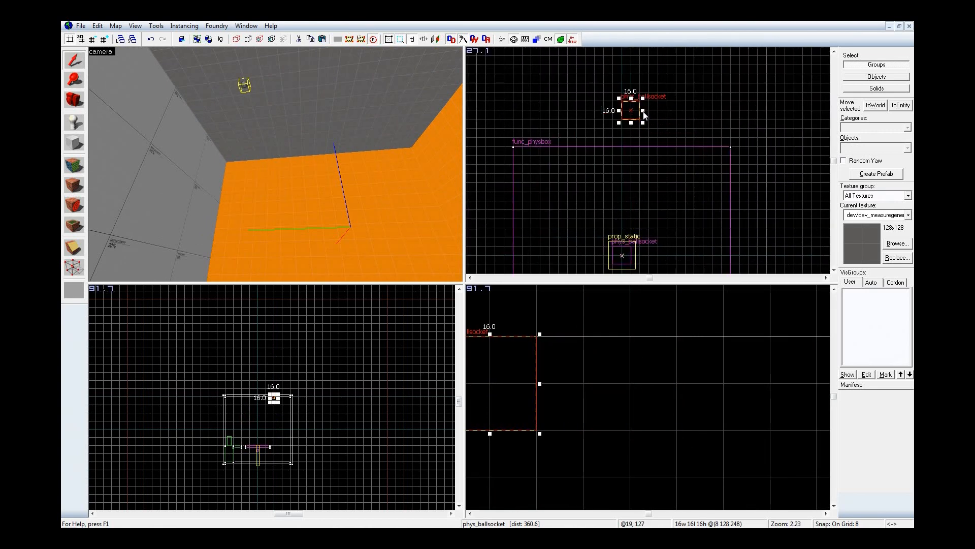
left_click_drag(635, 108, 624, 255)
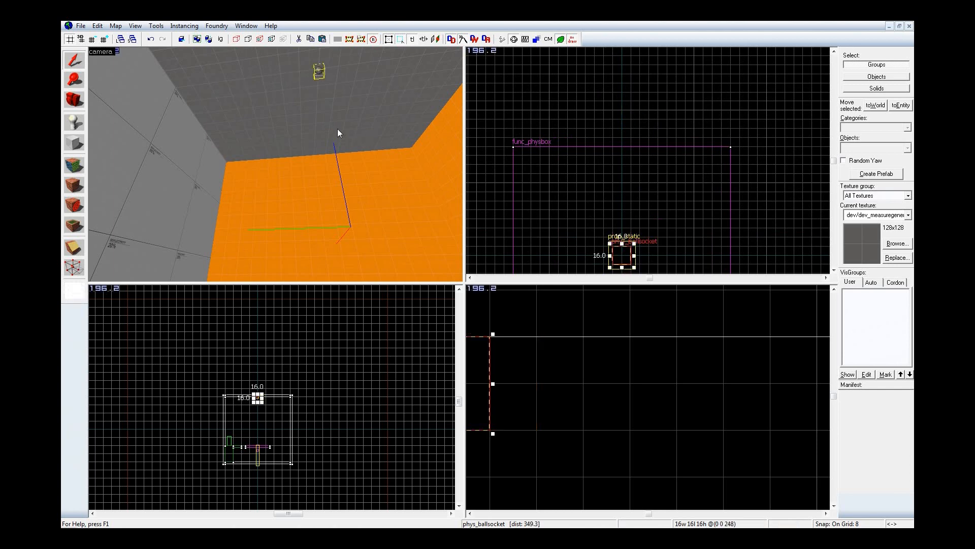
middle_click_drag(620, 255, 648, 228)
left_click_drag(648, 229, 575, 227, "shift")
key("z")
key("w")
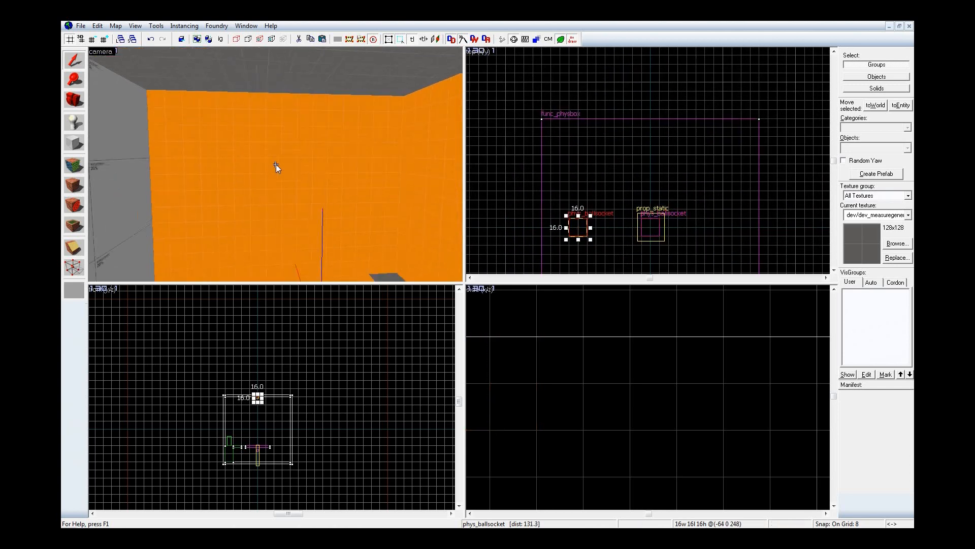
key("z")
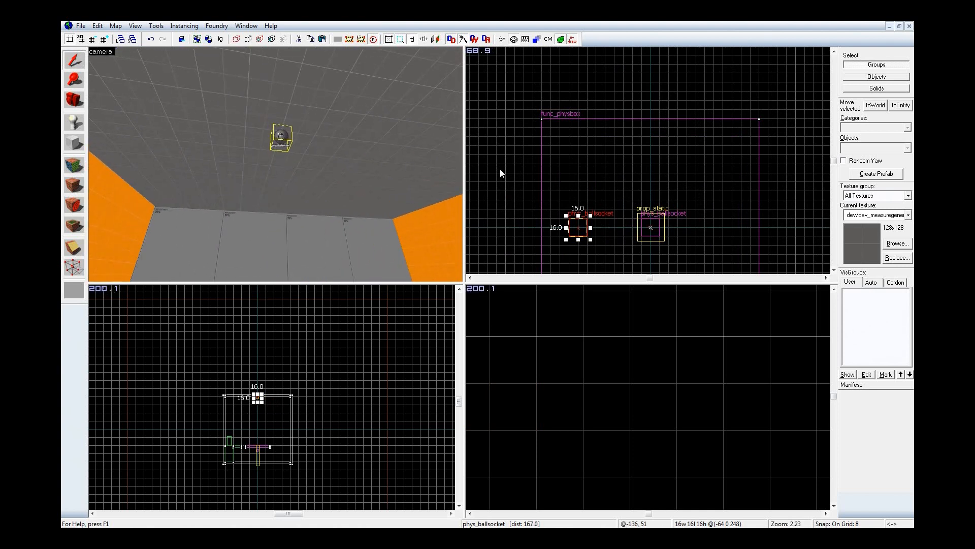
Step: Place a prop_ragdoll entity on the ceiling near the new phys_ballsocket
key("z")
key("s")
key("z")
key("shift+e")
left_click(885, 148)
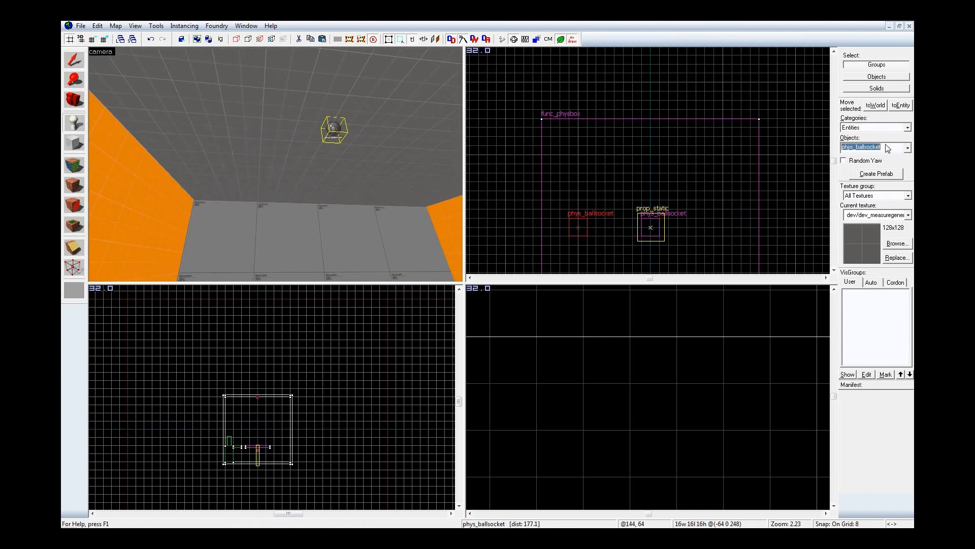
type("ragg")
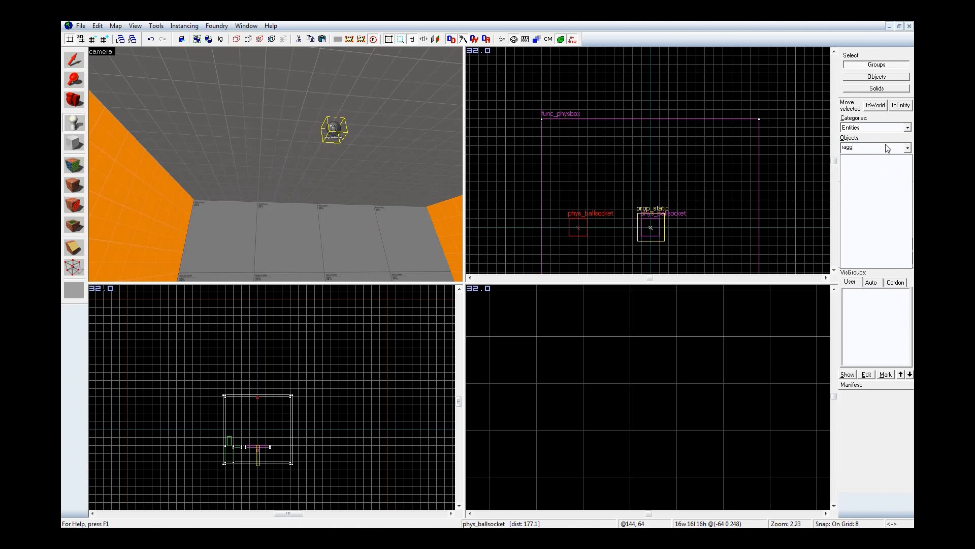
key("BackSpace")
left_click(880, 183)
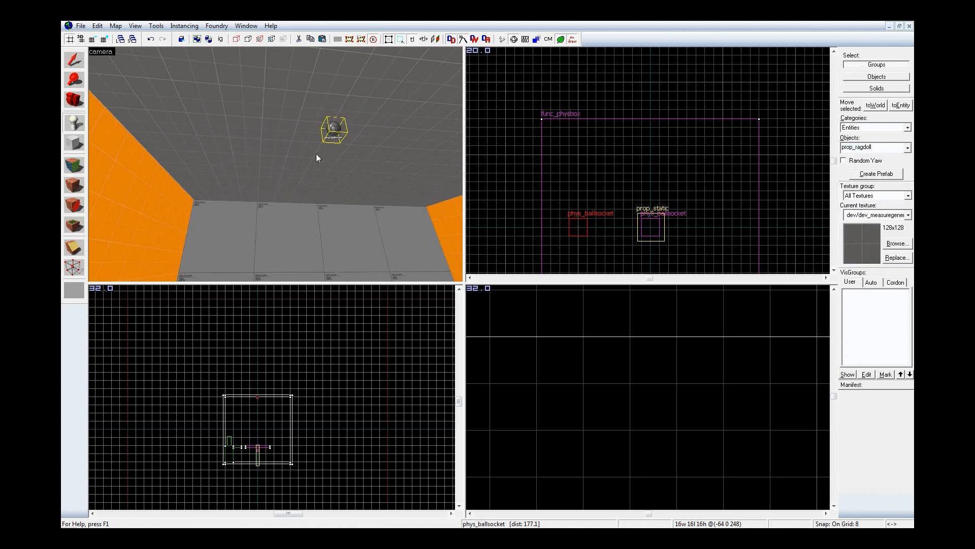
left_click(250, 116)
key("shift+s")
key("ctrl+e")
Step: Align the prop_ragdoll with the ceiling ballsocket and lower it beneath it to -64 0 0
scroll(600, 144, "down", 2)
scroll(620, 152, "up", 5)
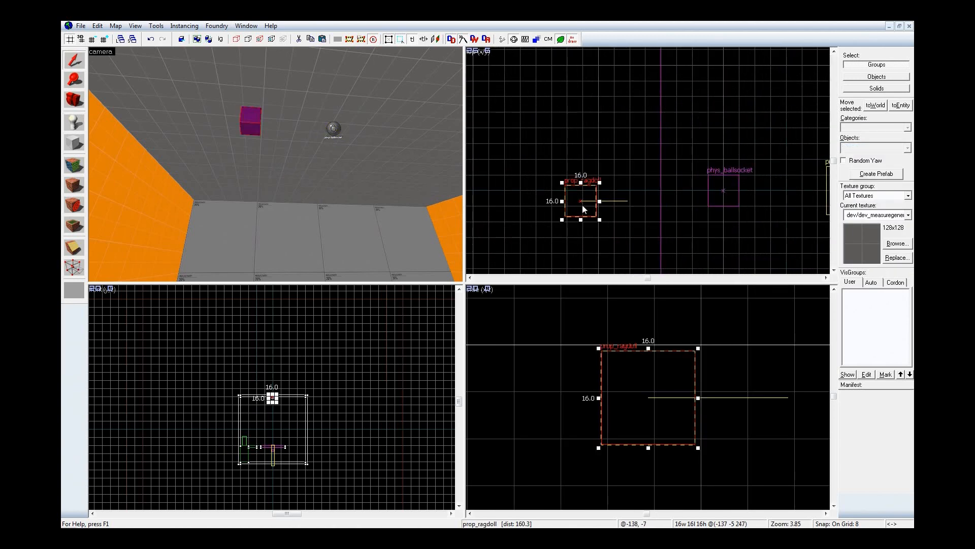
left_click_drag(583, 209, 720, 197)
scroll(632, 340, "down", 4)
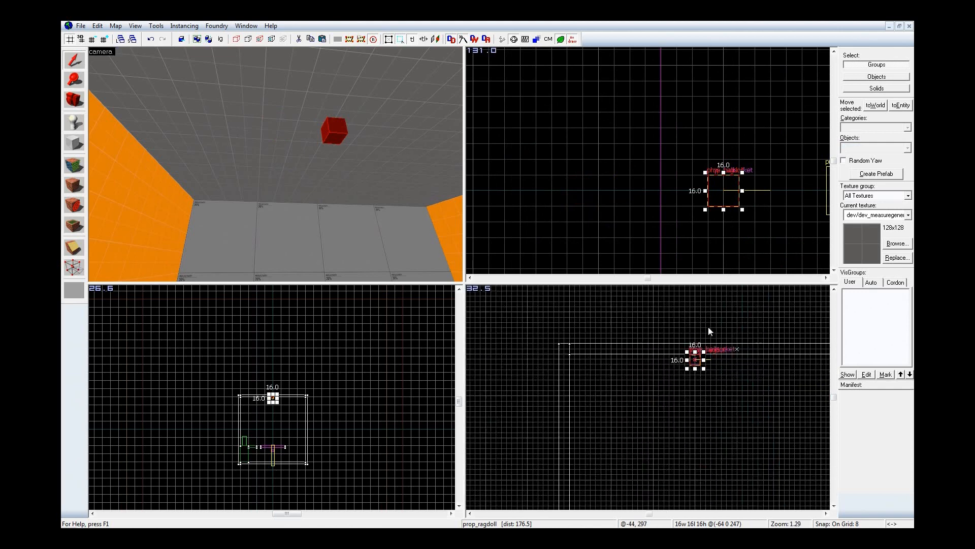
scroll(710, 331, "down", 2)
left_click_drag(693, 333, 684, 433)
scroll(692, 444, "up", 6)
Step: Raise the prop_ragdoll to -64 0 32 and check its position between the platform and the ceiling ballsocket
key("z")
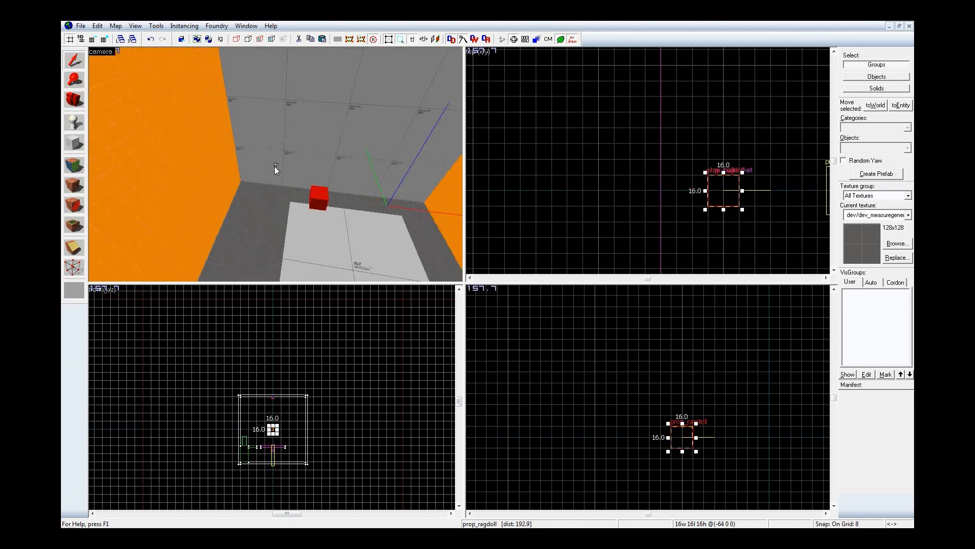
key("s")
key("w")
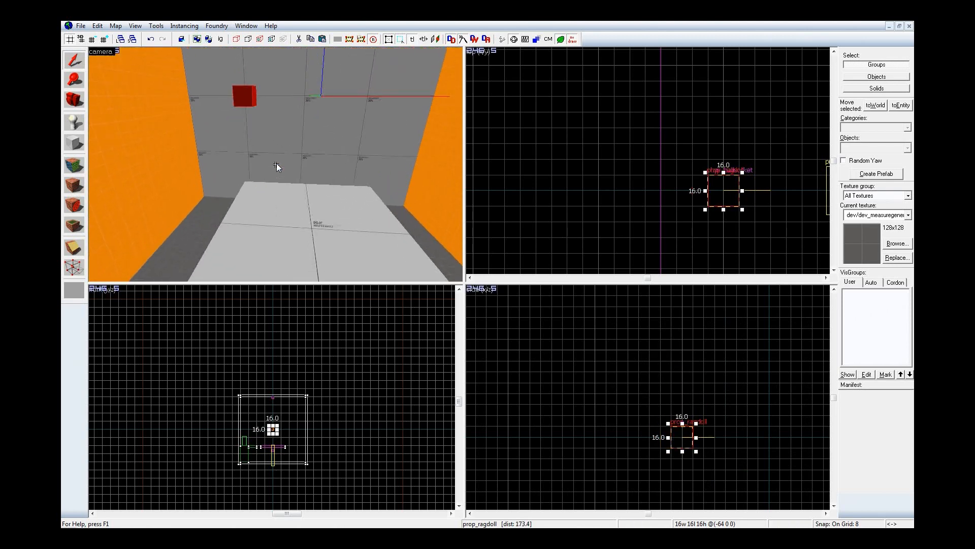
key("a")
key("z")
left_click_drag(687, 435, 684, 392)
key("z")
key("d")
key("s")
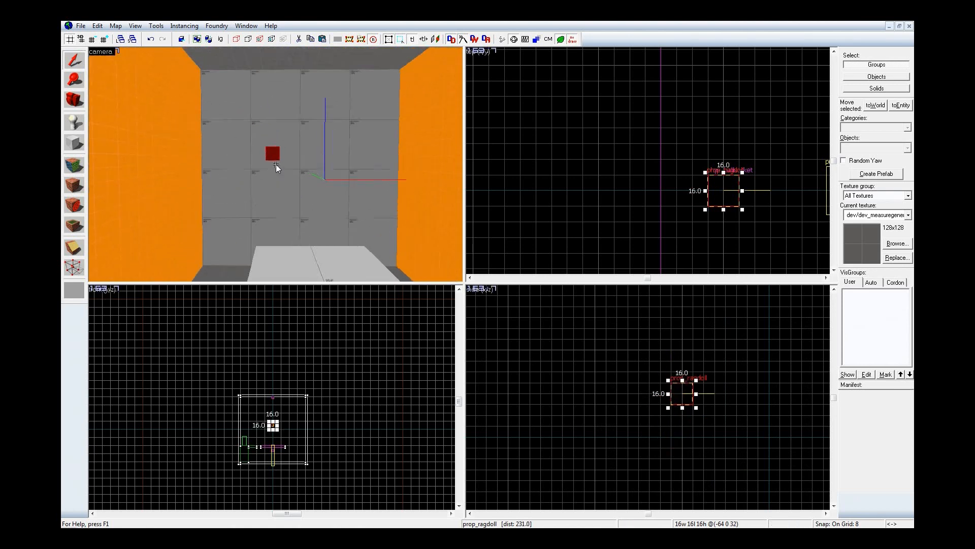
key("a")
key("w")
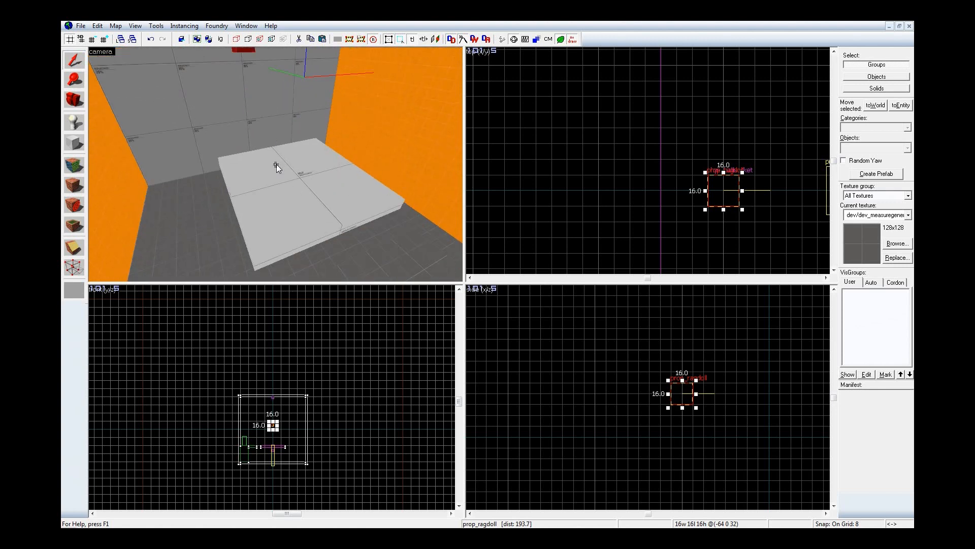
key("w")
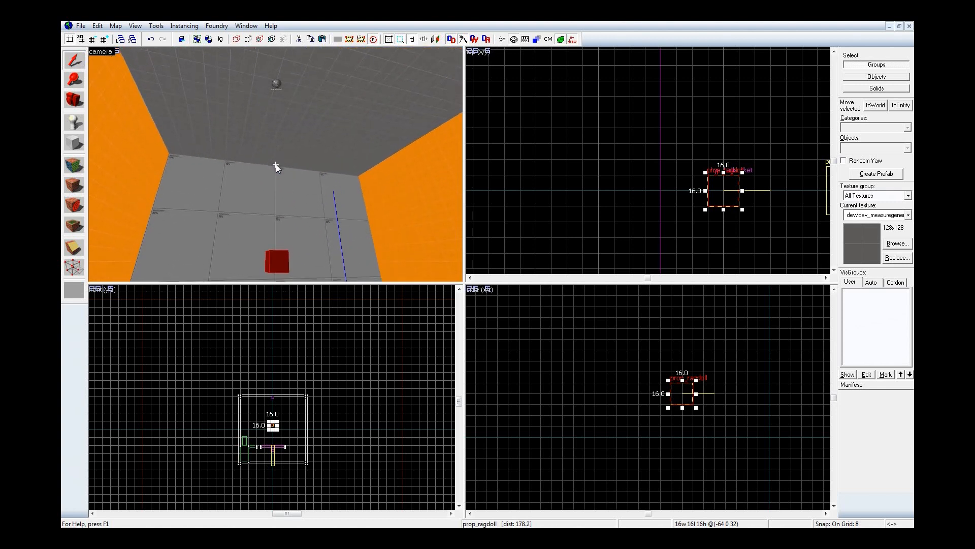
key("z")
Step: Open the model browser for the prop_ragdoll's World Model and search the models for "dummy"
double_click(273, 265)
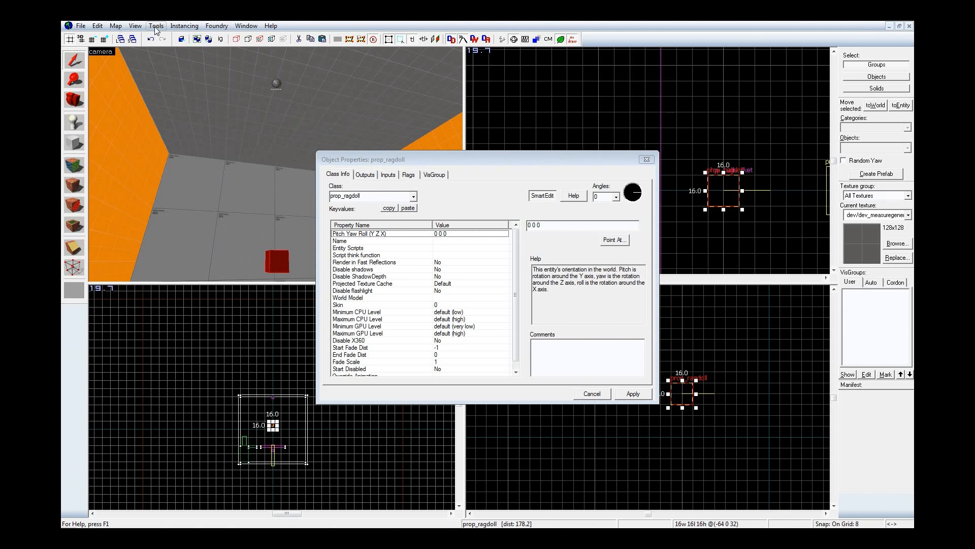
left_click(115, 27)
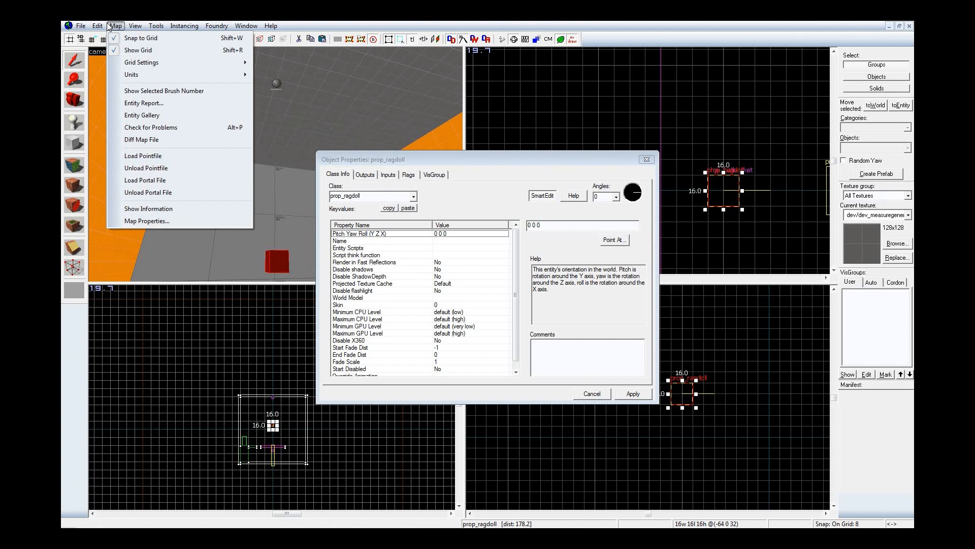
mouse_move(96, 28)
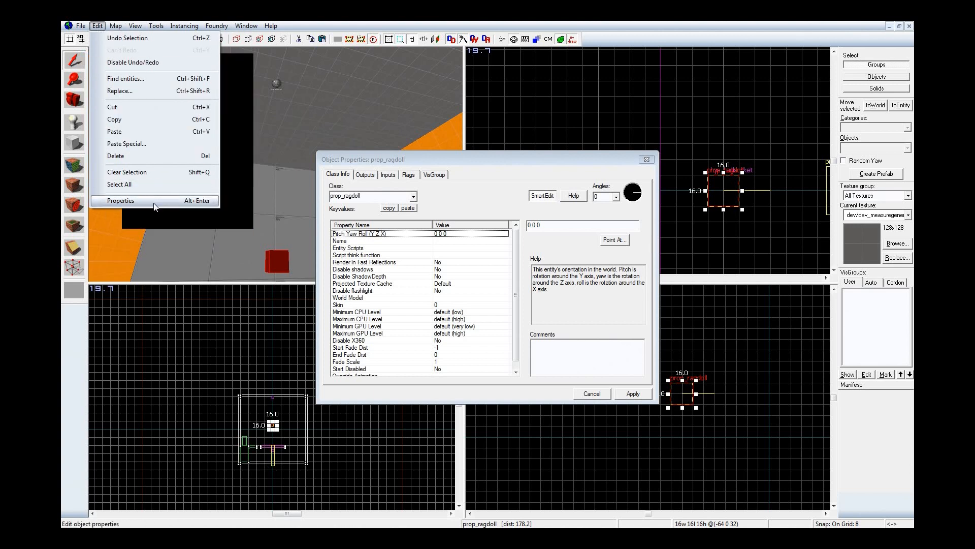
left_click(522, 157)
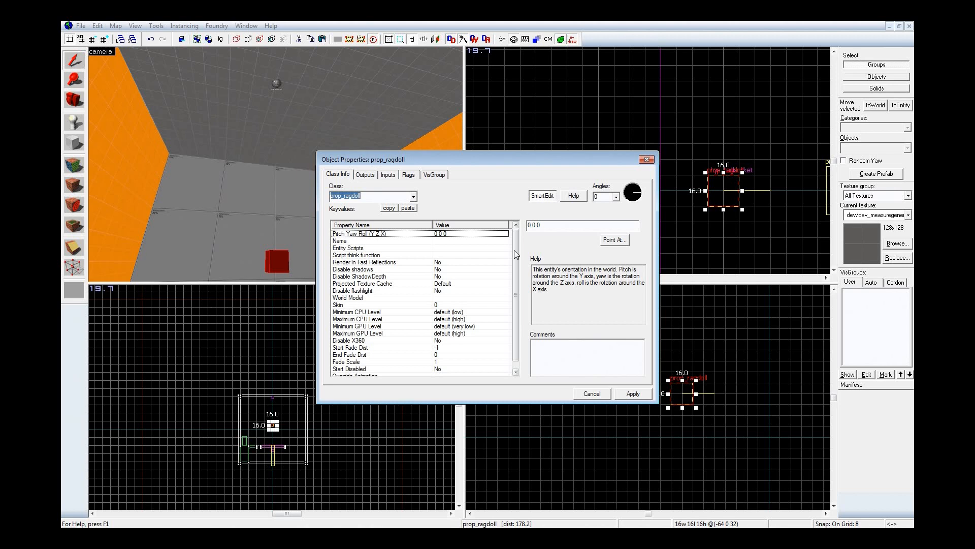
left_click(174, 32)
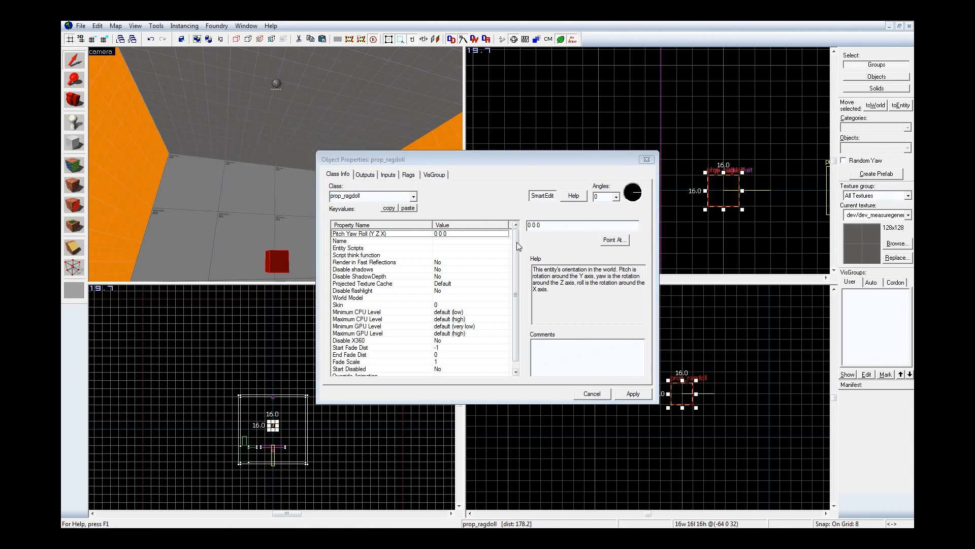
left_click_drag(516, 242, 516, 258)
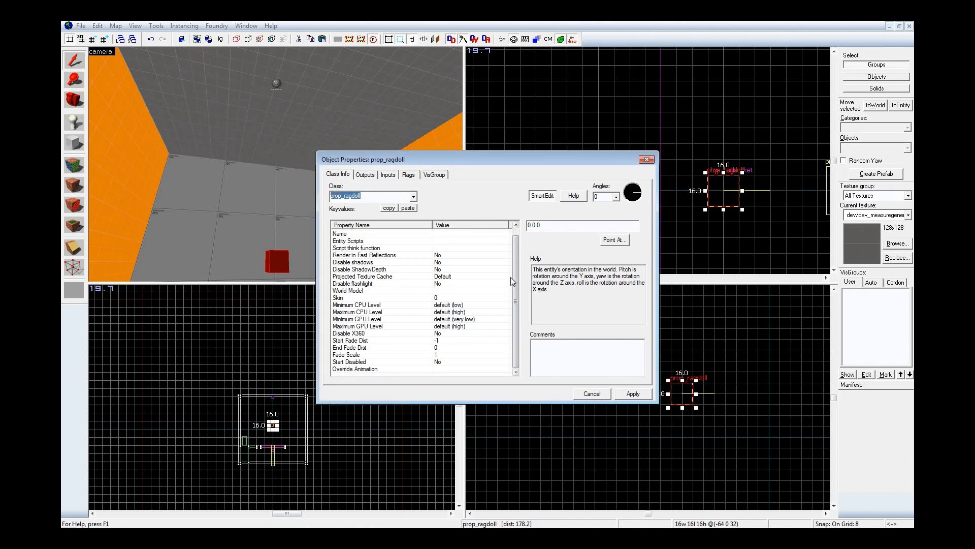
left_click(420, 290)
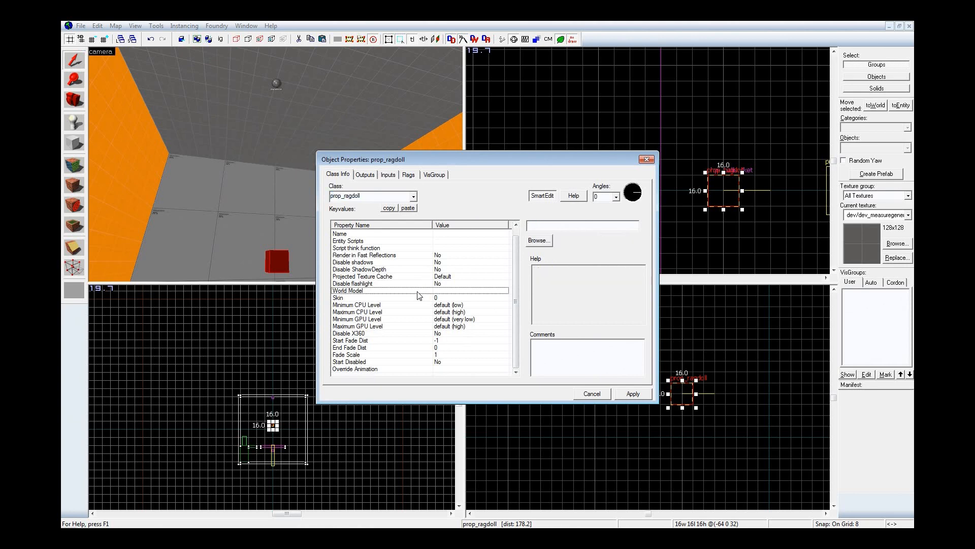
left_click(539, 241)
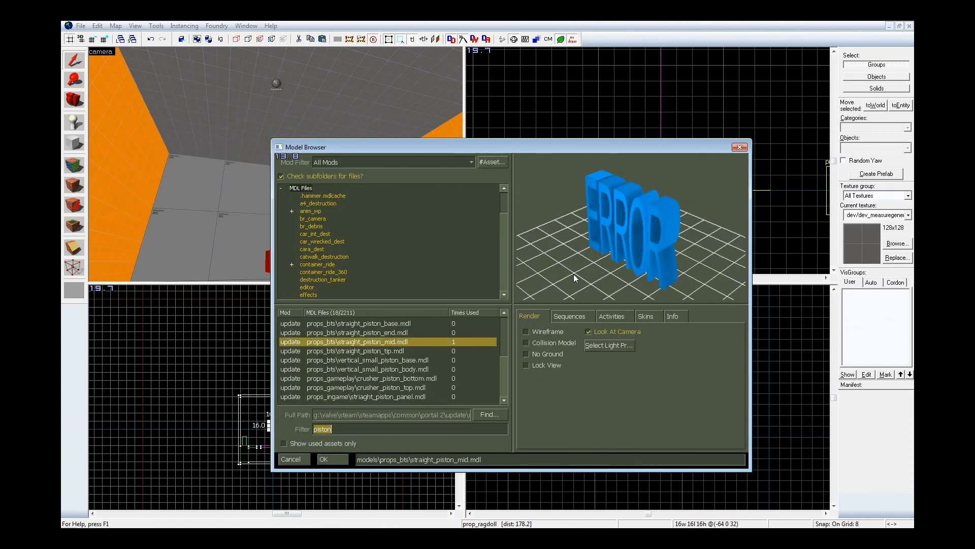
type("dummy")
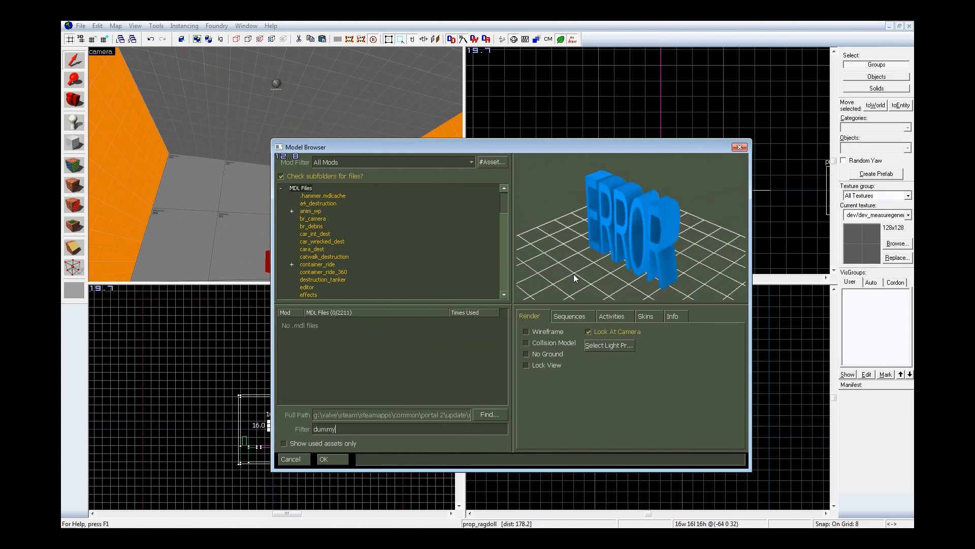
Step: Filter the models by "male" and apply props_lab/bot_male.mdl as the prop_ragdoll's World Model
key("shift+Home")
type("male")
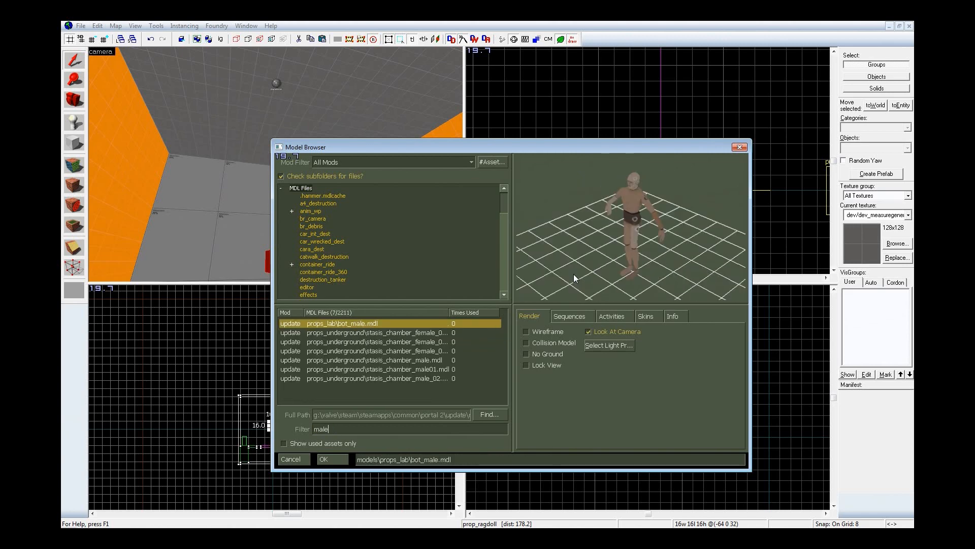
left_click(325, 459)
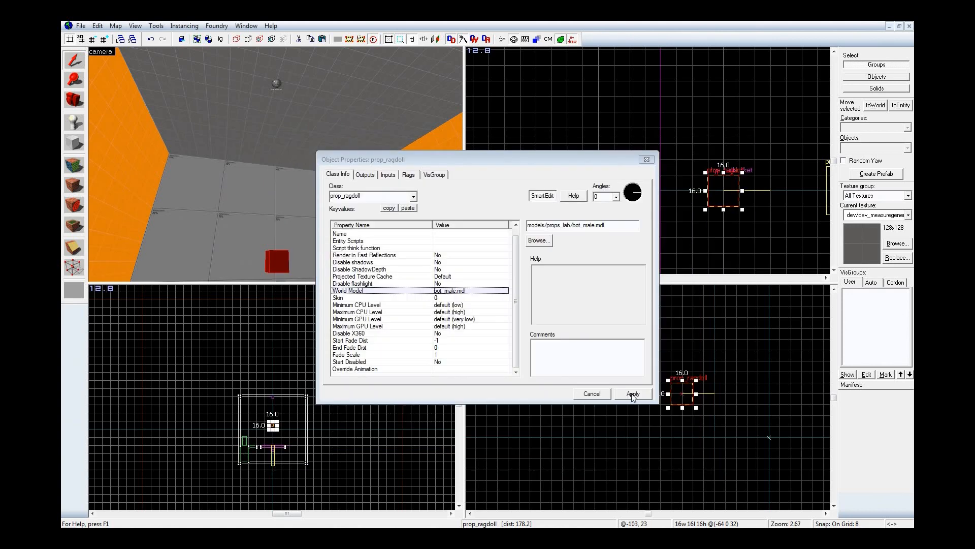
left_click(633, 394)
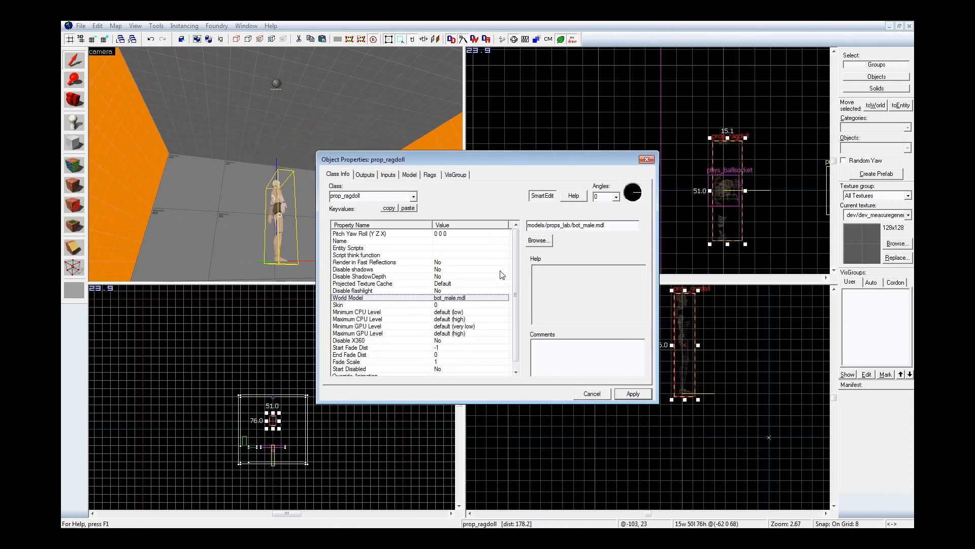
Step: Name the prop_ragdoll Dummy and close its properties
left_click(474, 242)
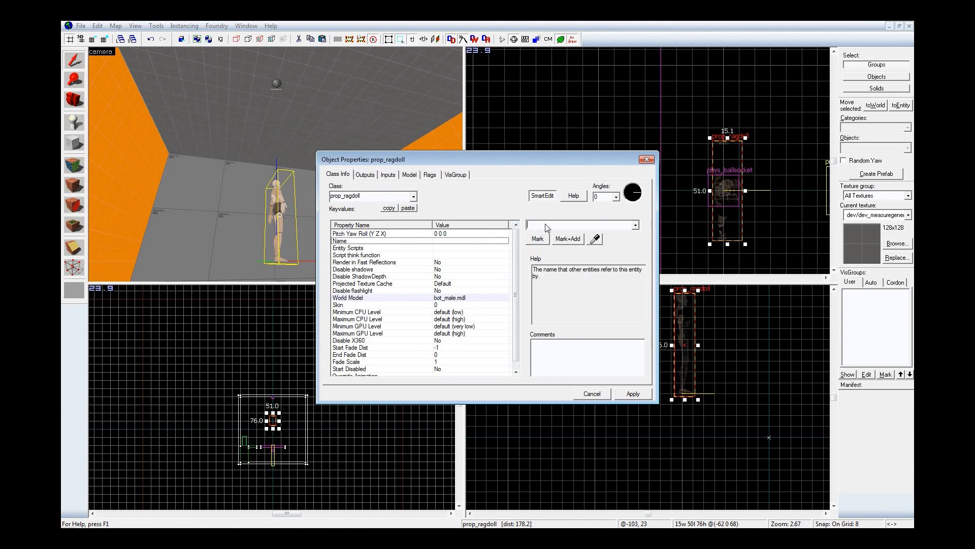
type("Dummy")
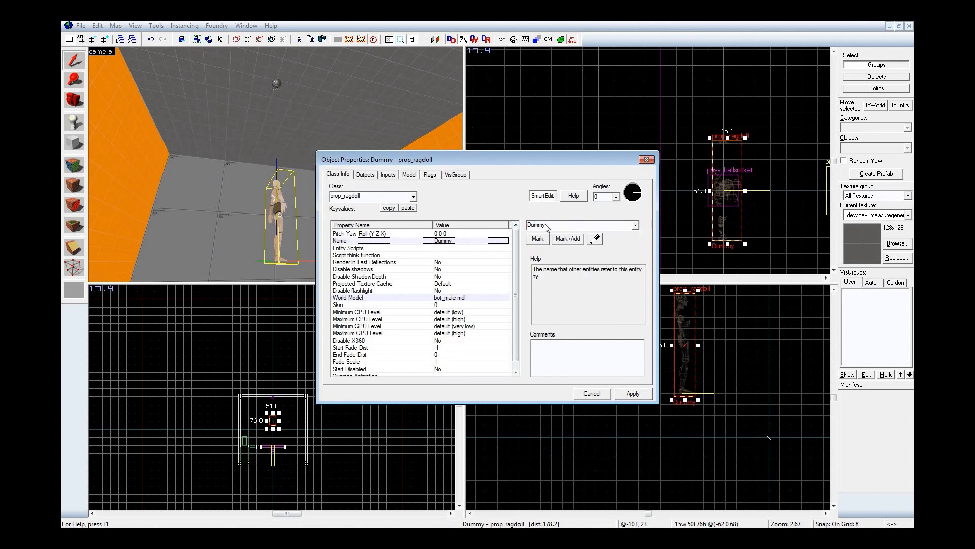
left_click(646, 159)
Step: Rotate the Dummy ragdoll 90 degrees clockwise as seen from above, keeping it under the ceiling ballsocket
left_click(727, 218)
left_click_drag(746, 244, 697, 206)
key("z")
key("w")
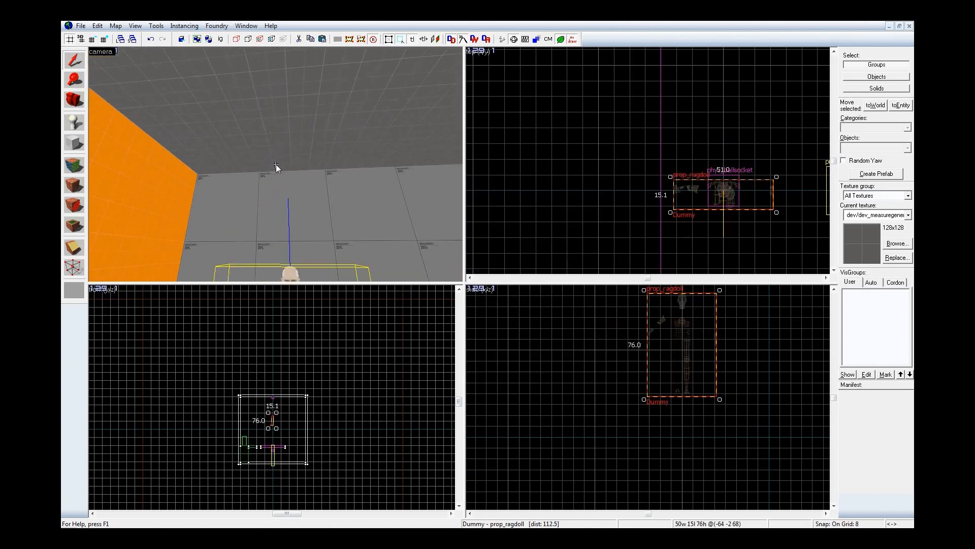
Step: Set Entity 1 of the ceiling phys_ballsocket to Dummy by picking the ragdoll, and clear the selection
key("s")
double_click(274, 90)
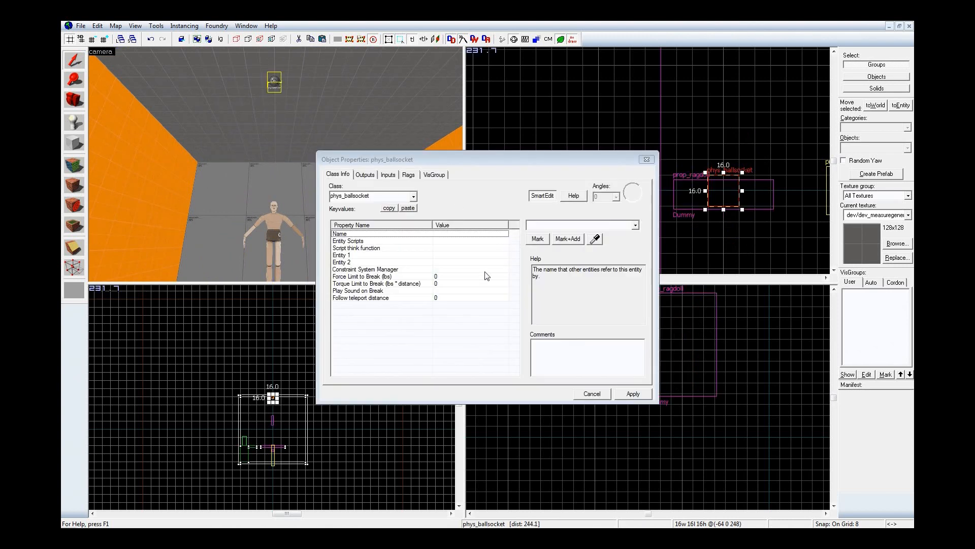
left_click(434, 256)
left_click(595, 239)
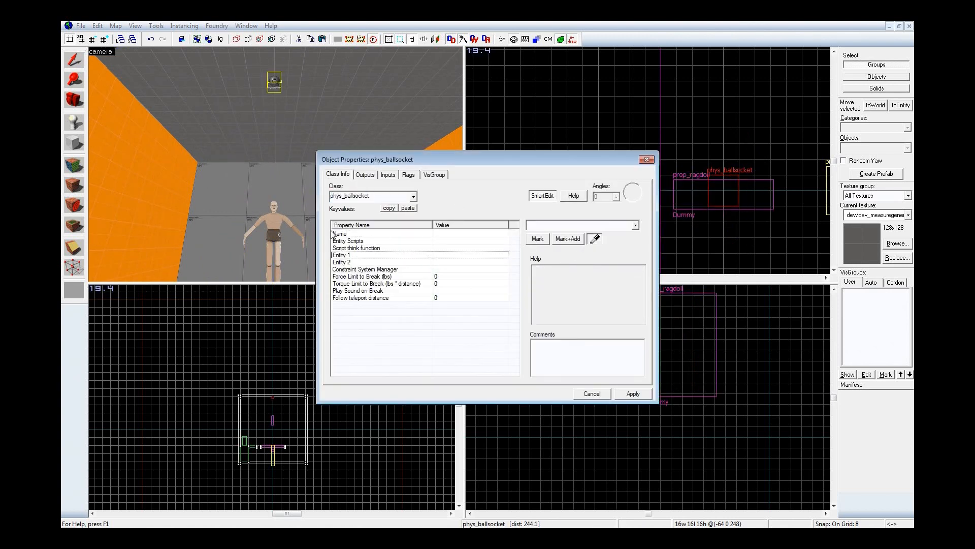
left_click(272, 223)
left_click(634, 393)
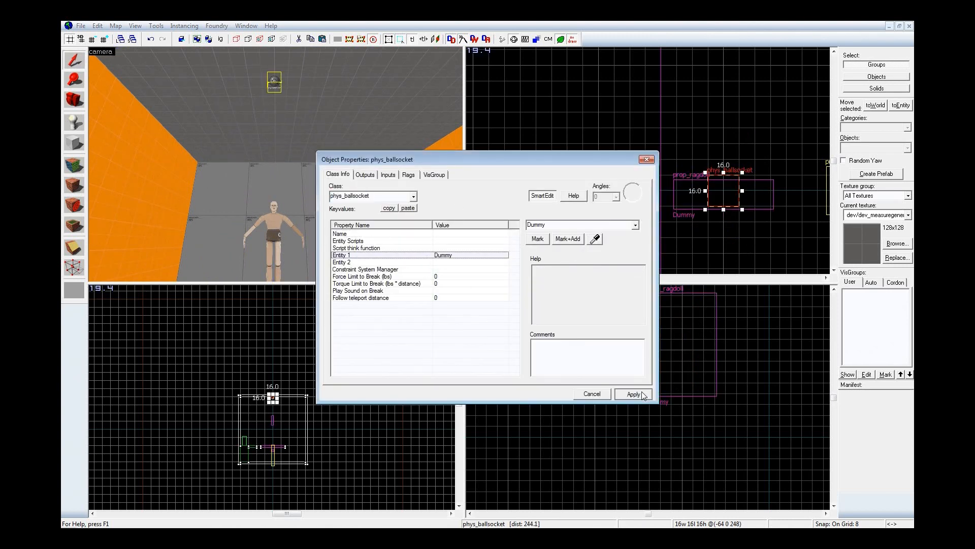
left_click(646, 159)
left_click(610, 148)
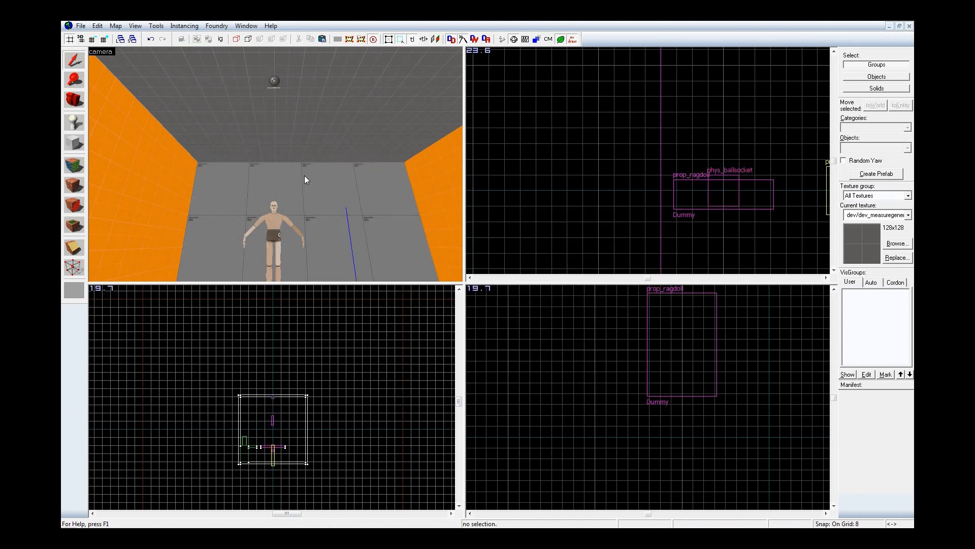
Step: Place a weapon_portalgun entity on the floor beside the info_player_start
key("z")
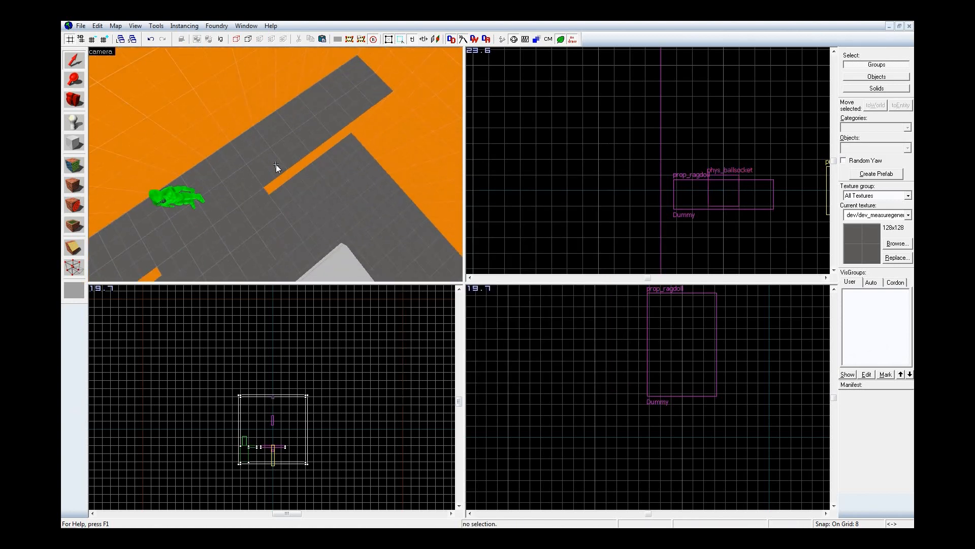
key("z")
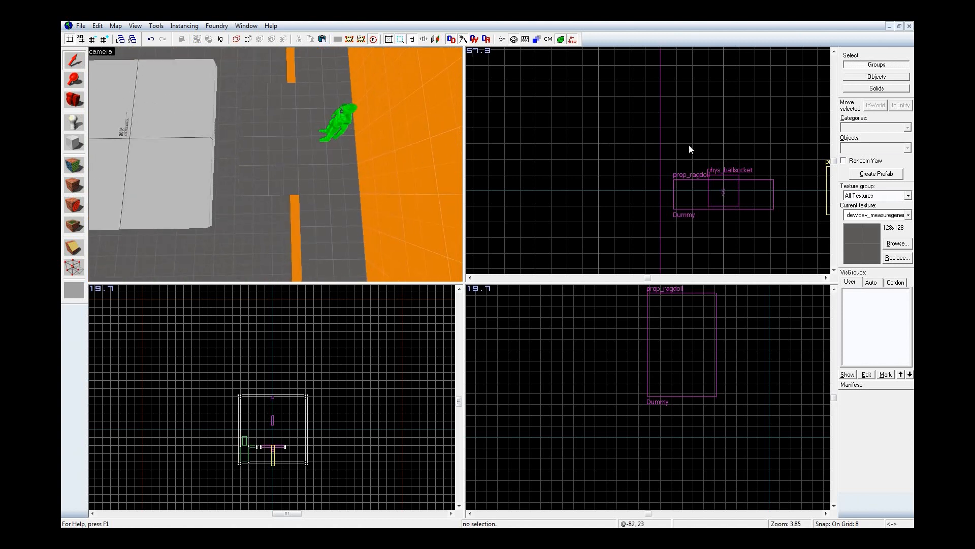
key("shift+e")
double_click(871, 146)
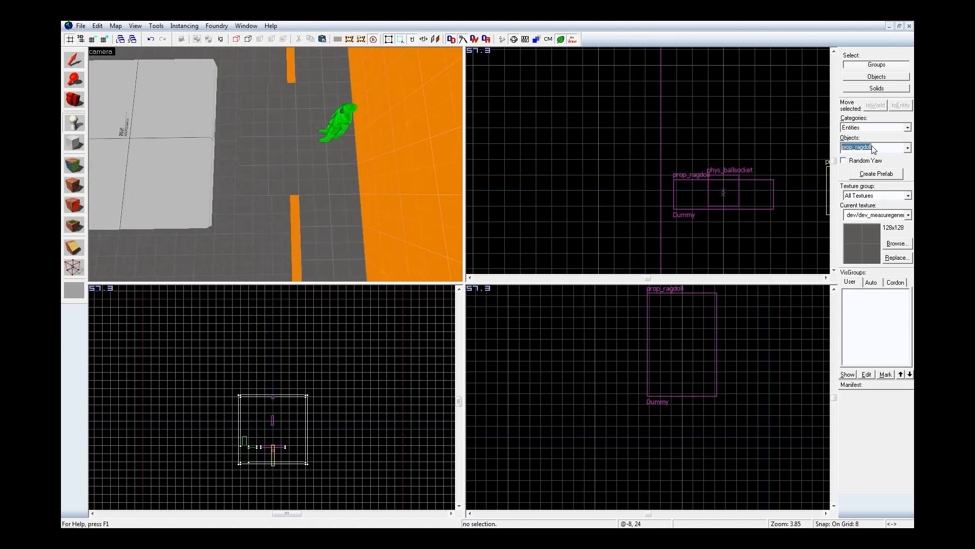
type("port")
key("Return")
type("wea")
left_click(892, 170)
left_click(330, 152)
Step: Move the weapon_portalgun inside the info_player_start's footprint, at -4 -224 -121
key("shift+s")
key("ctrl+e")
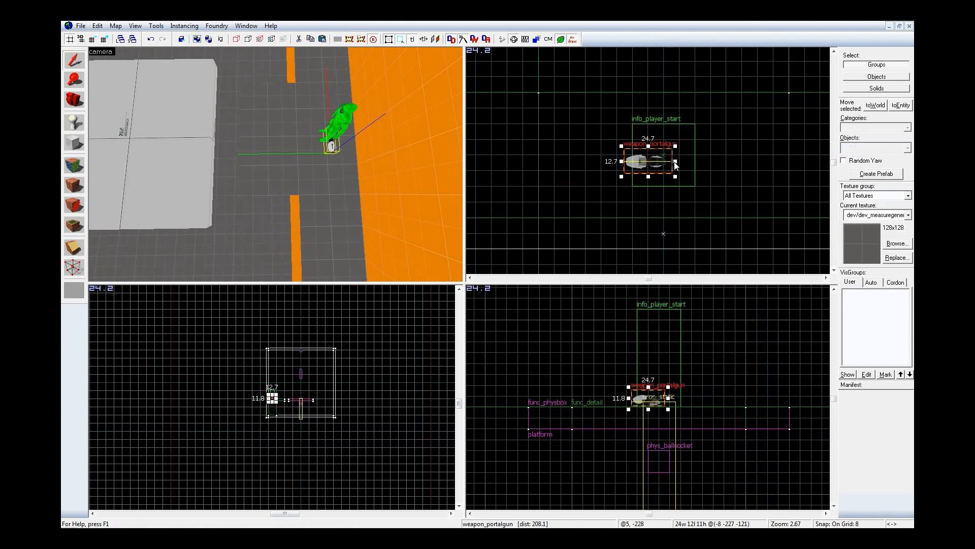
left_click_drag(660, 165, 670, 160)
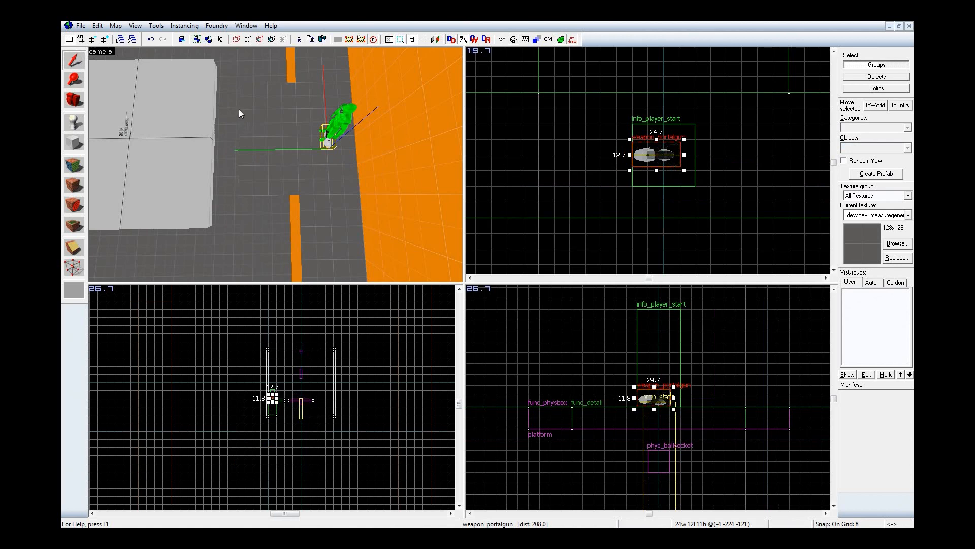
Step: Compile the map with BSP and VIS on Normal and RAD on No, and dismiss the Steam error
key("z")
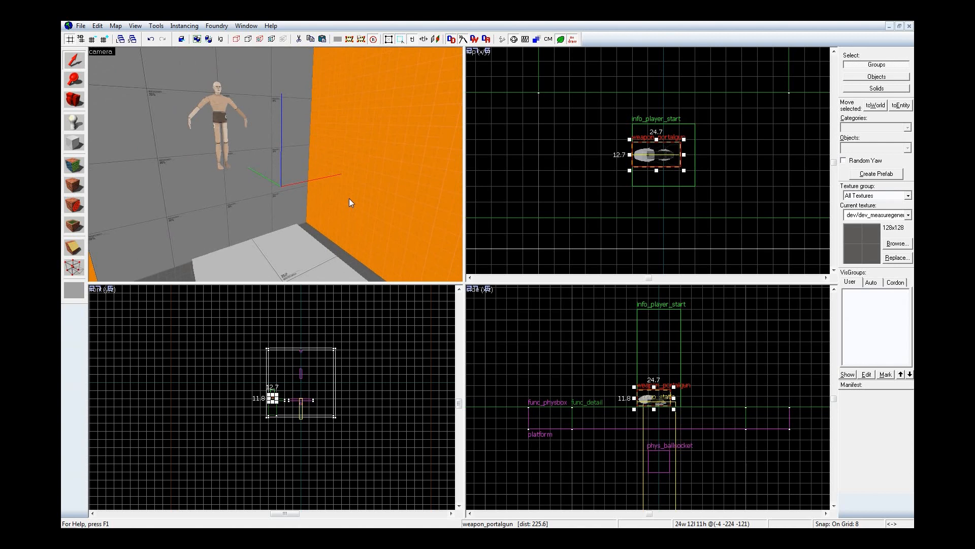
key("F9")
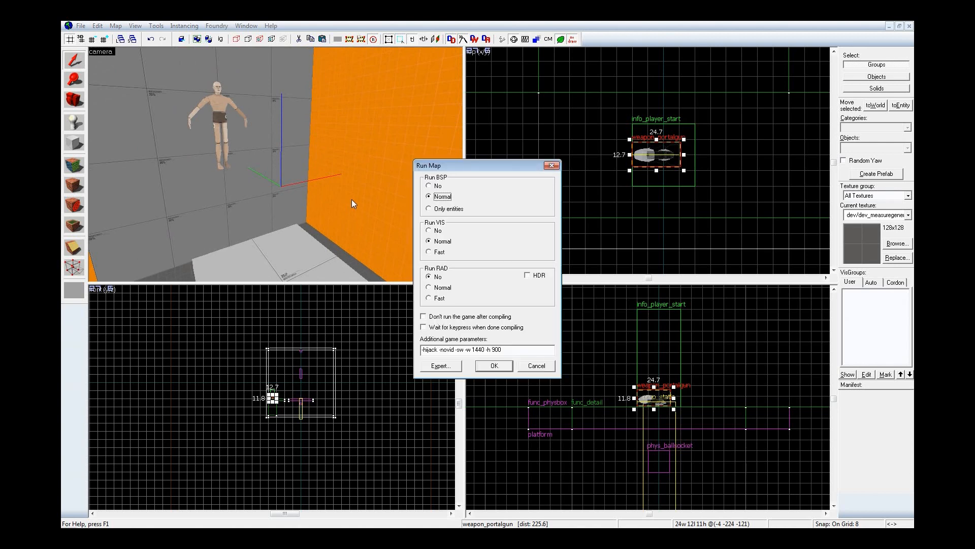
left_click(494, 366)
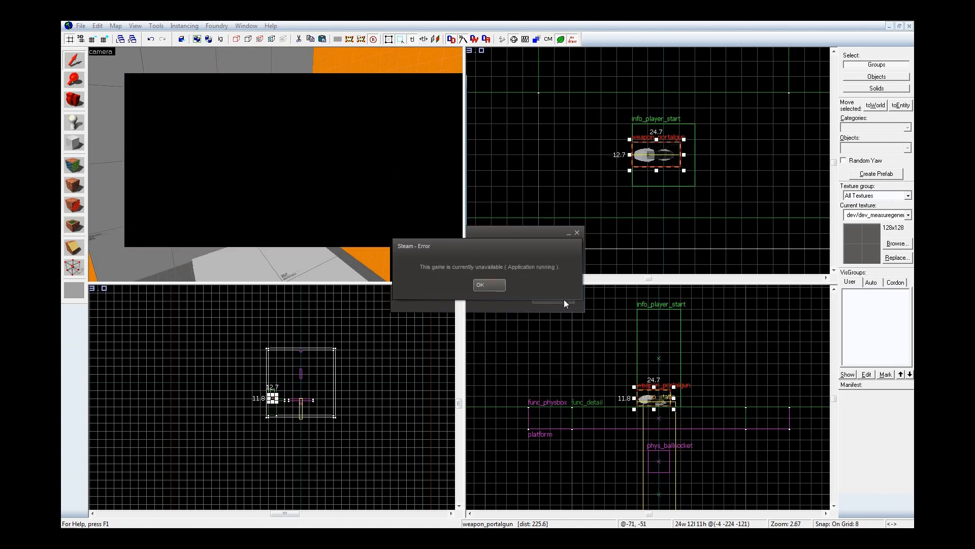
left_click(501, 287)
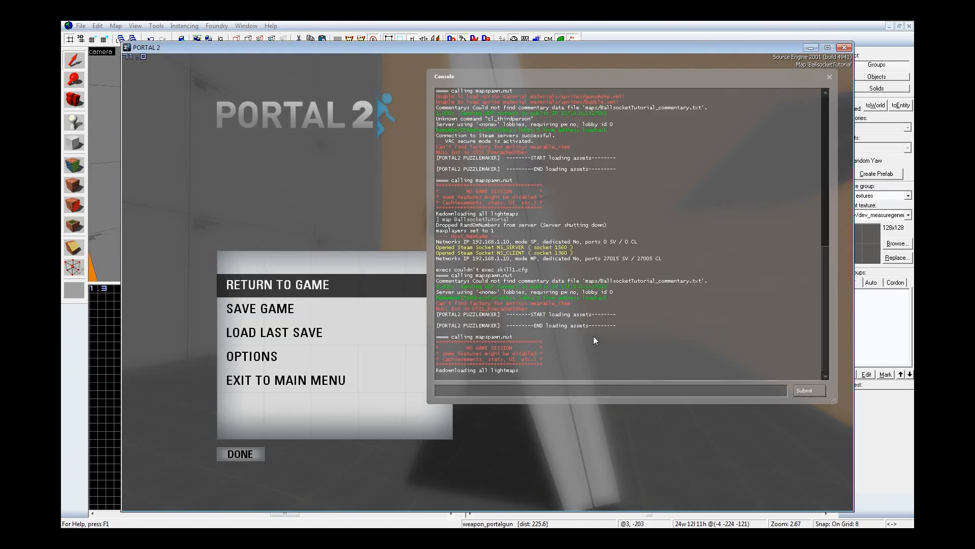
Step: Clear the Portal 2 console and query the inputs and outputs with ent_info weapon_paintgun
type("clear")
key("Return")
type("ent")
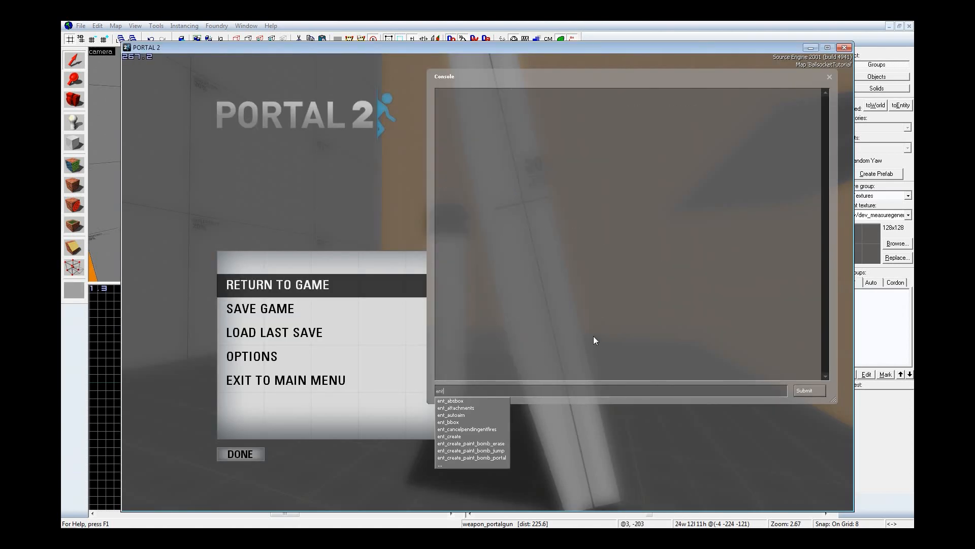
type("_info ")
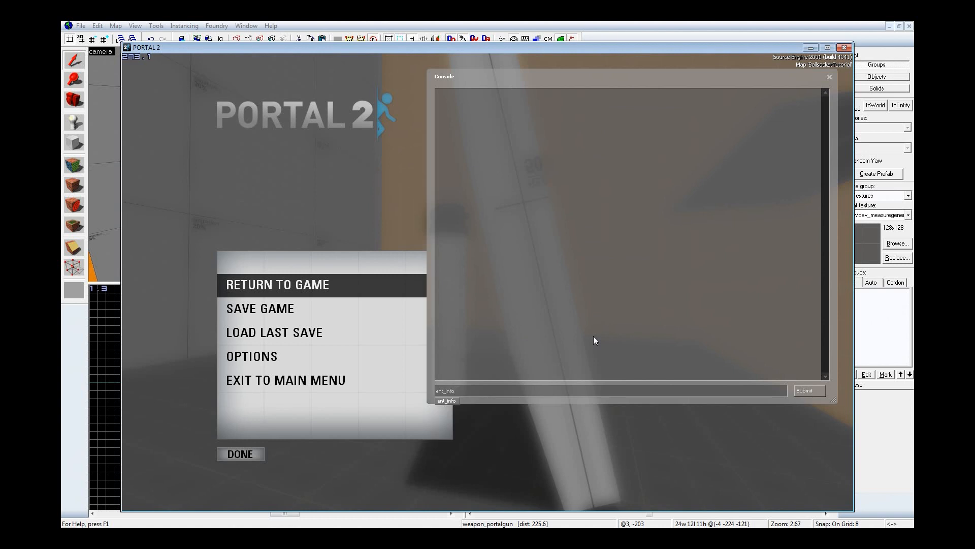
type("weapon_paintgun")
key("Return")
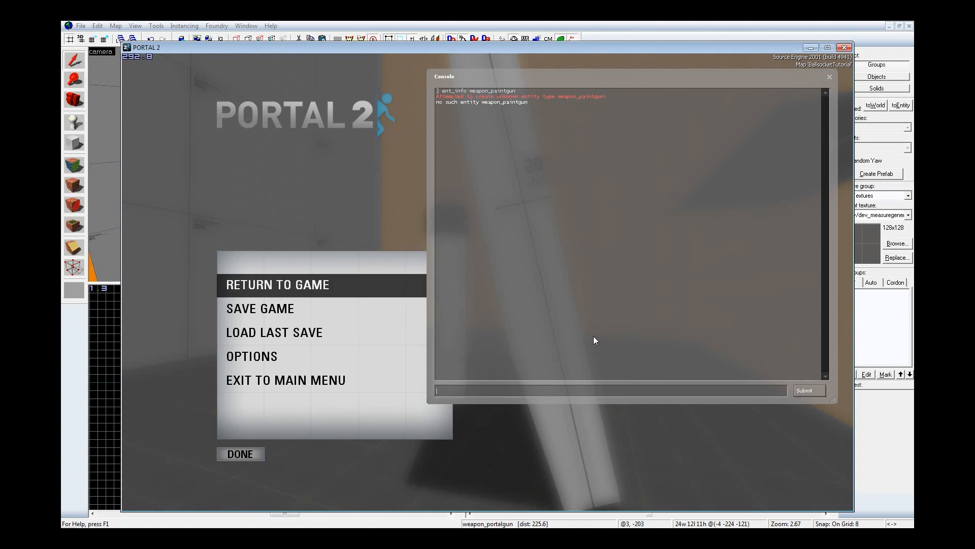
Step: Load the compiled map from the console with map BallsocketTutorial
type("map")
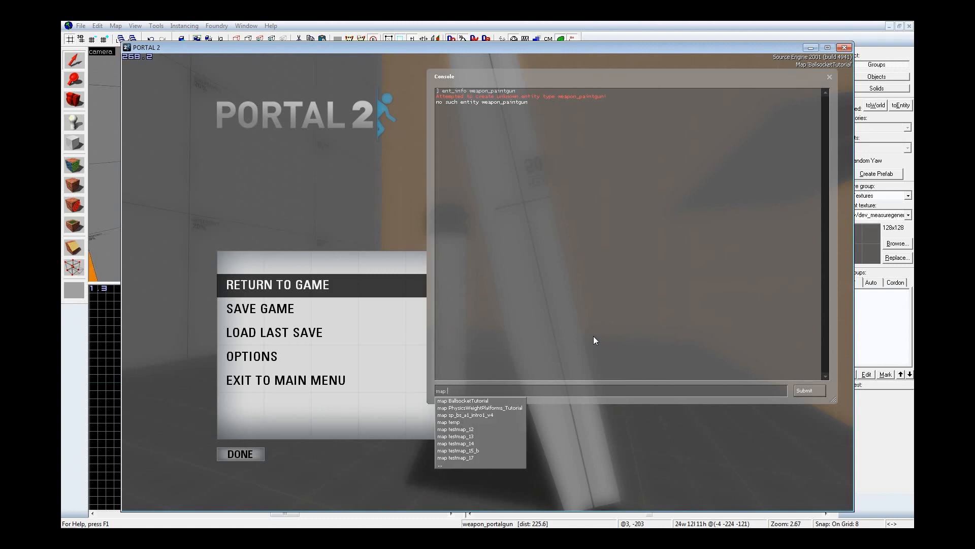
key("Down")
key("Return")
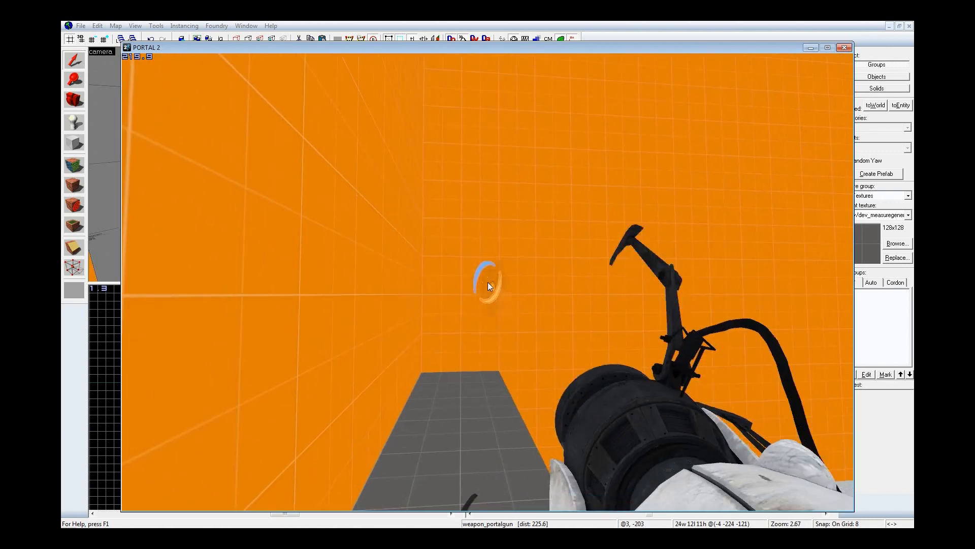
Step: Test the portal gun in the running map by firing orange and blue portals and moving past the hanging dummy
right_click(487, 282)
key("w")
right_click(488, 282)
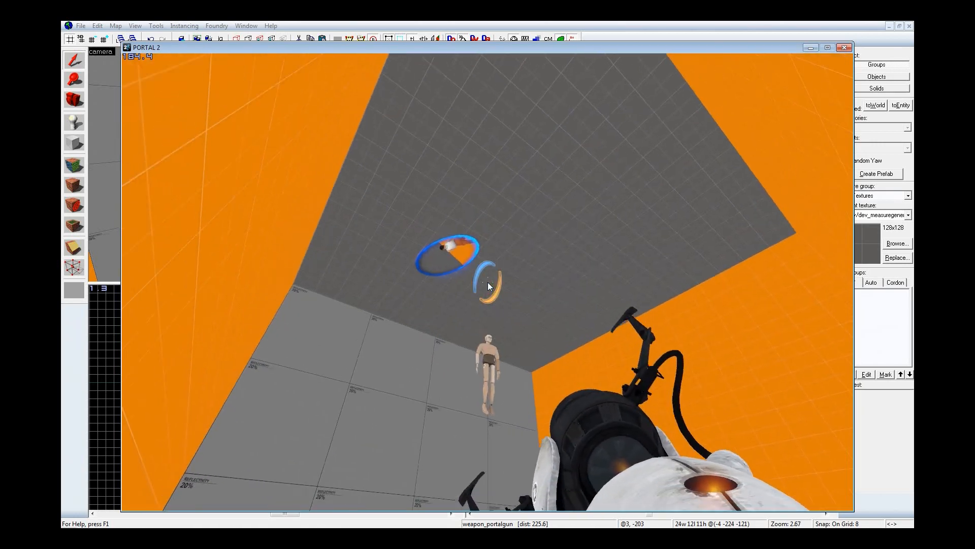
left_click(488, 282)
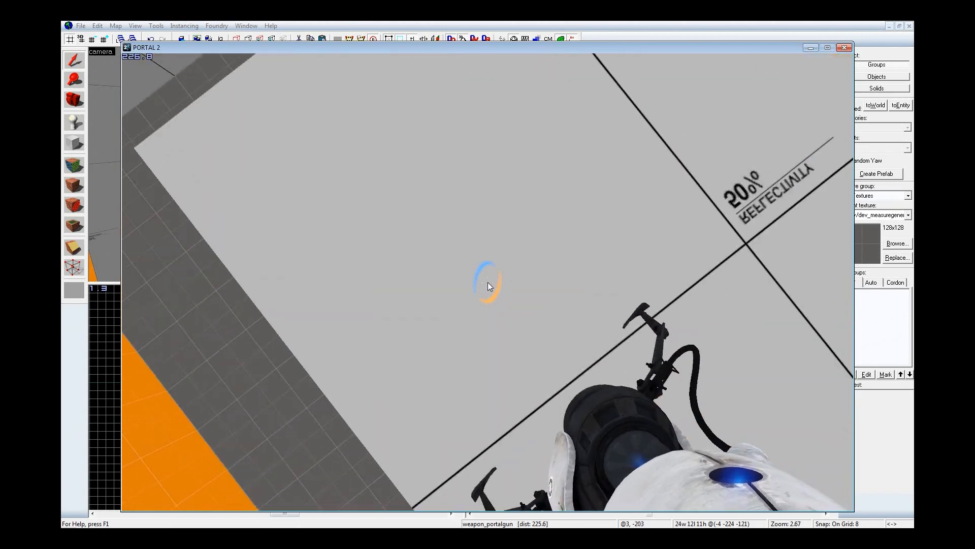
Step: Enable cheats from the Portal 2 console with sv_cheats 1
key("grave")
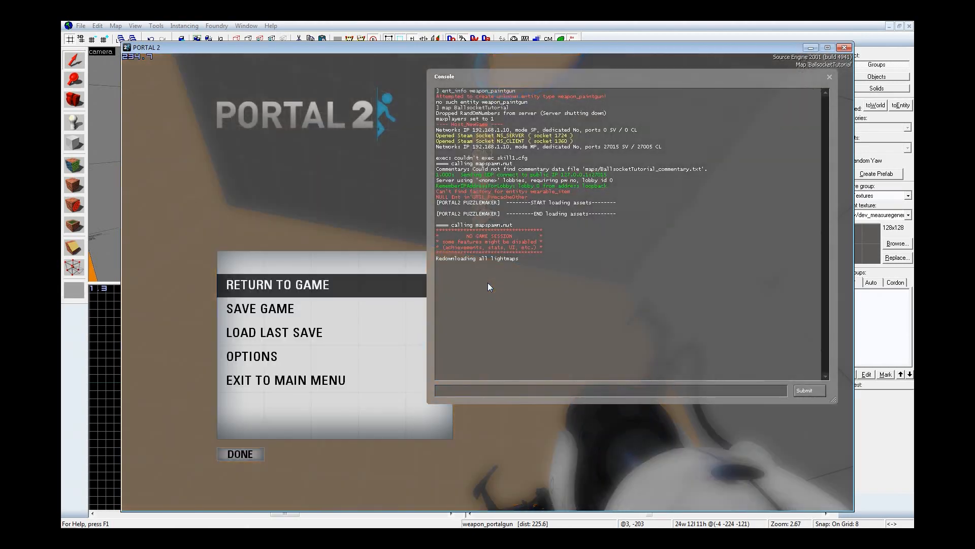
key("grave")
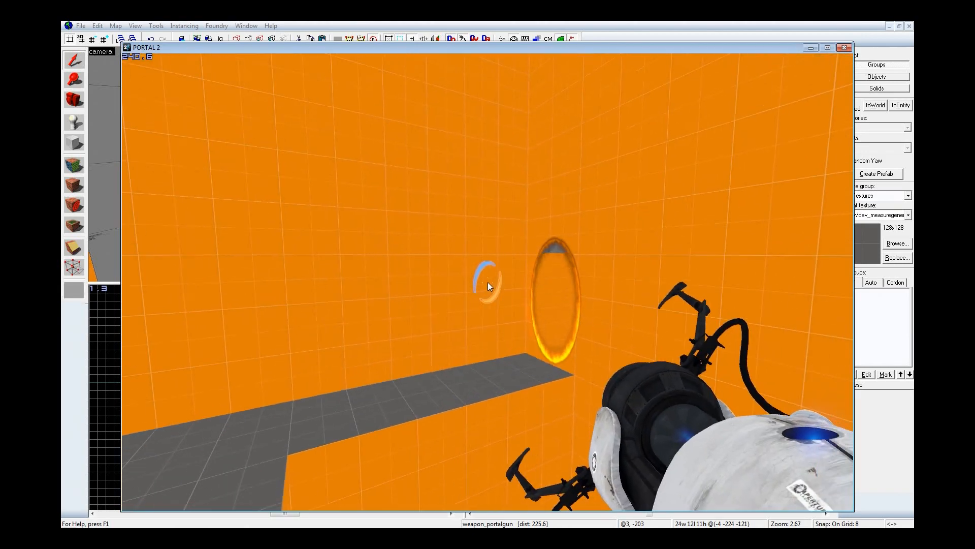
key("grave")
type("sv_cheats 1")
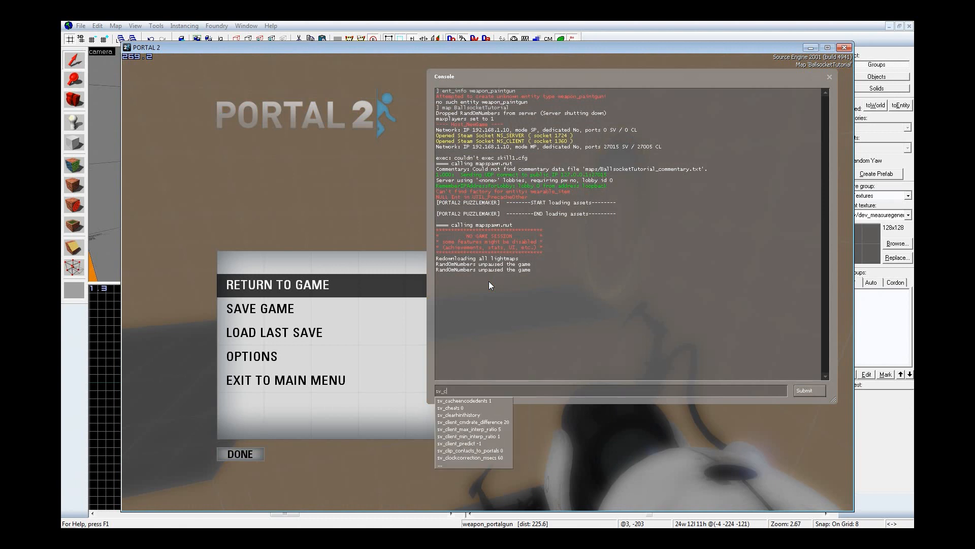
key("Return")
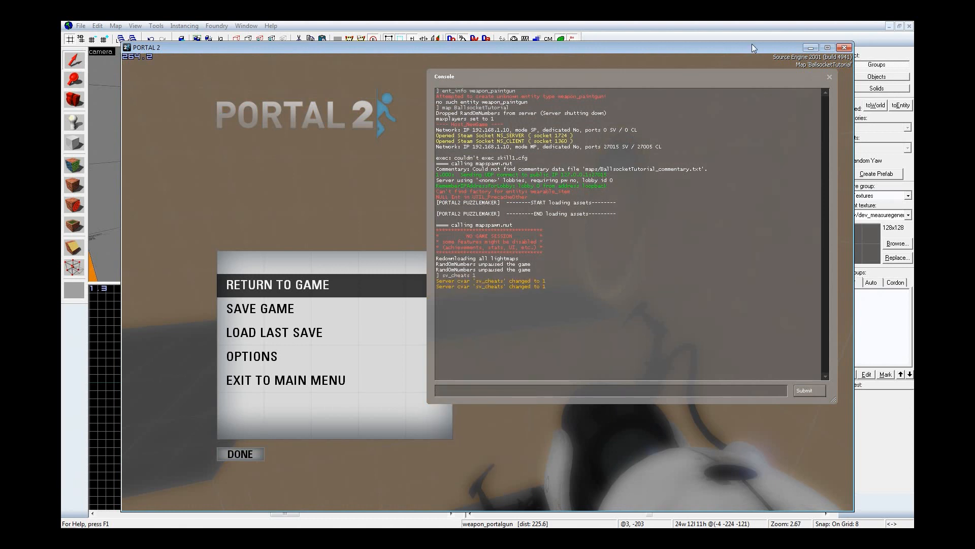
Step: Switch to Hammer and move the dummy ragdoll together with its ceiling phys_ballsocket beside the platform, to X -176
left_click(697, 25)
key("z")
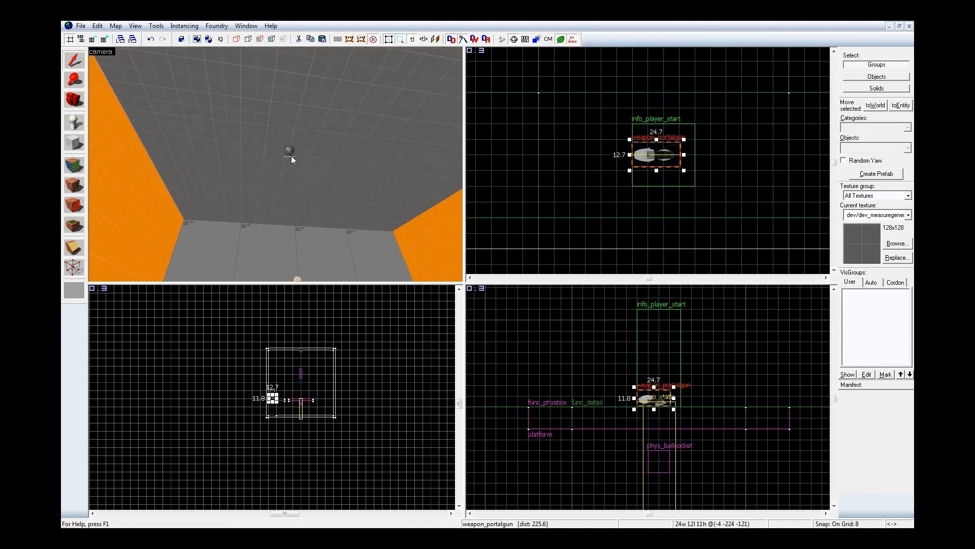
left_click(291, 155)
key("z")
left_click(311, 165, "ctrl")
scroll(732, 162, "down", 7)
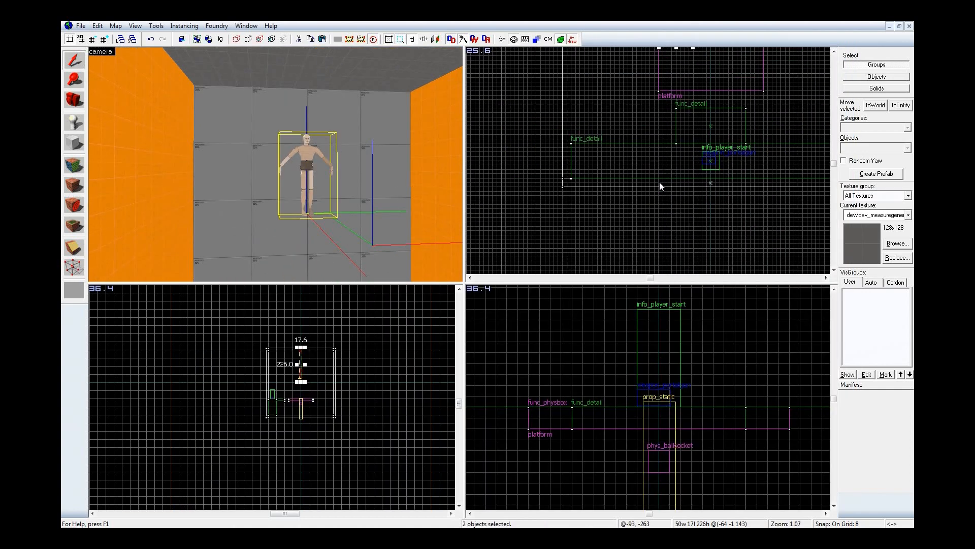
key("ctrl+e")
scroll(665, 174, "up", 2)
left_click_drag(660, 173, 575, 168)
scroll(263, 442, "up", 1)
scroll(675, 361, "down", 4)
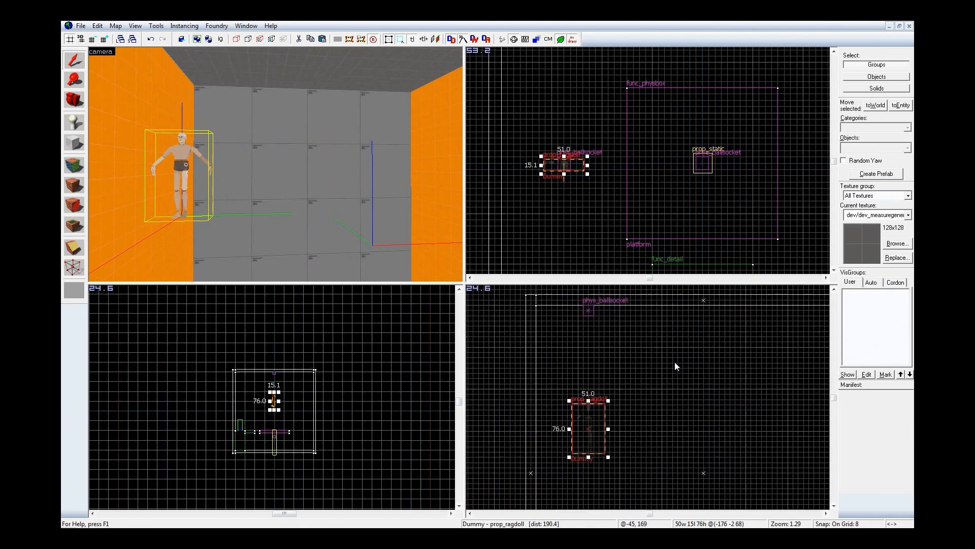
Step: Lower the Dummy prop_ragdoll alone to just above the room floor, at -176 -2 -188
key("ctrl+e")
scroll(674, 334, "down", 5)
scroll(672, 372, "up", 3)
key("Down")
key("Down")
key("Down")
key("Down")
key("Down")
key("Down")
key("Down")
key("Down")
key("Down")
key("Down")
key("Down")
key("Down")
key("Down")
key("Down")
key("Down")
key("Down")
key("Down")
key("Down")
key("Down")
key("Down")
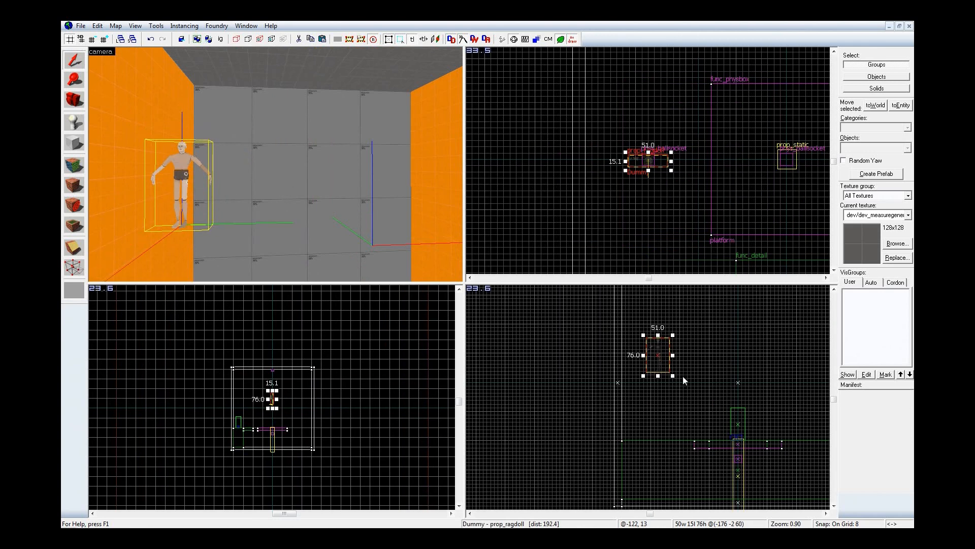
scroll(681, 473, "up", 2)
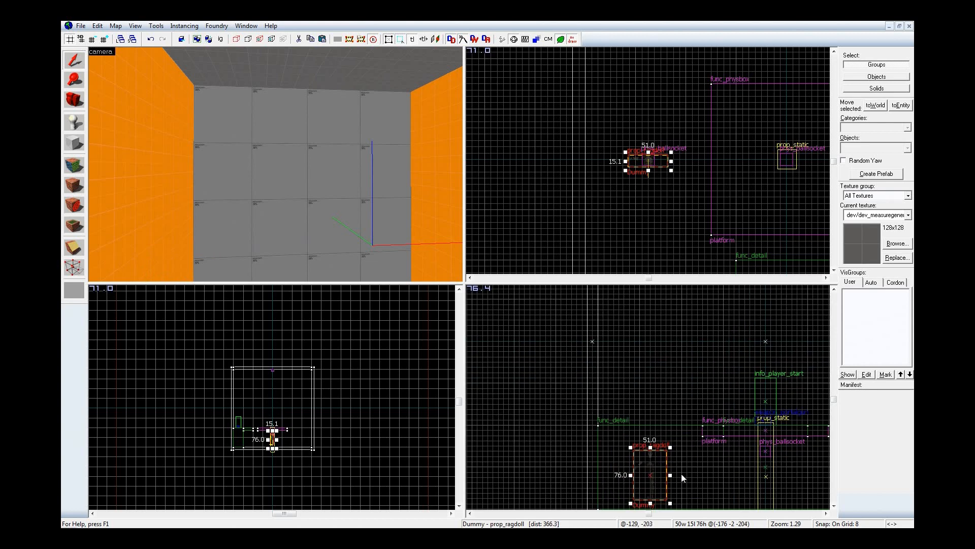
key("Up")
key("Up")
key("ctrl+shift+e")
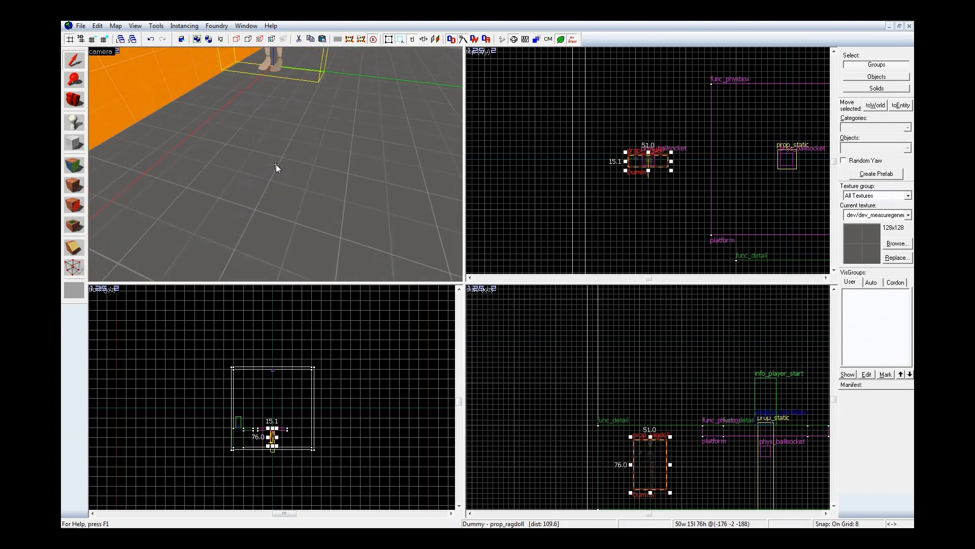
Step: Compile the map with the dummy in its lowered position and dismiss the Steam error
key("F9")
key("Return")
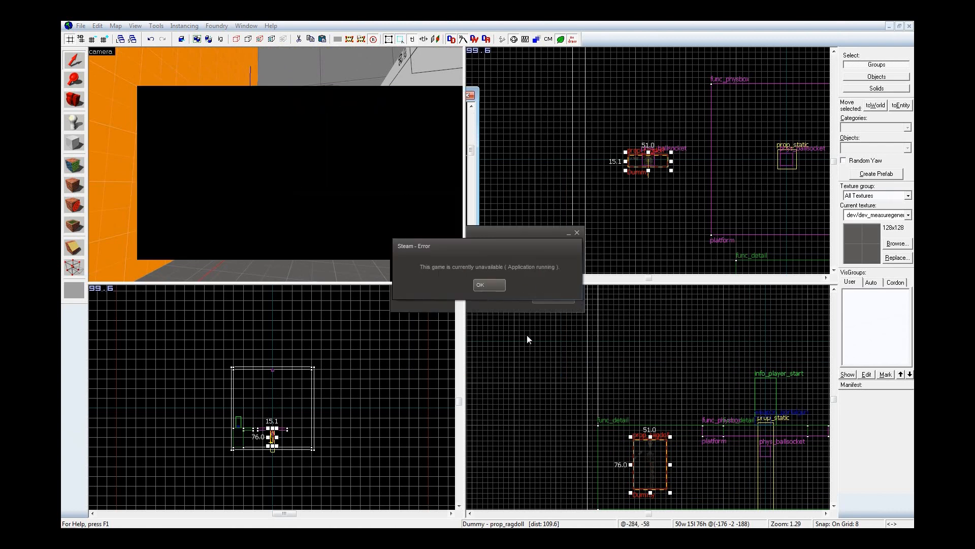
left_click(485, 284)
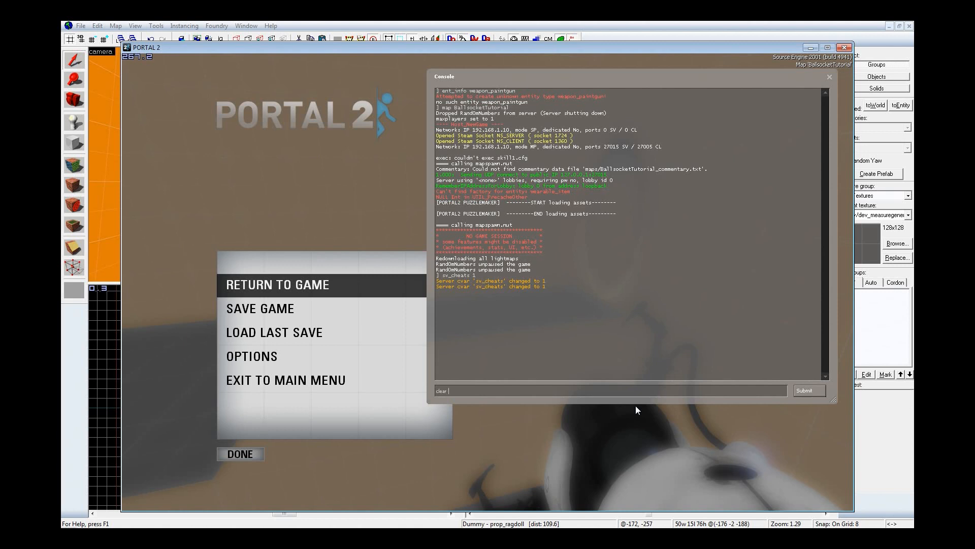
Step: Switch to Portal 2, clear the console and load the recompiled map with map BallsocketTutorial
type("clear")
key("Return")
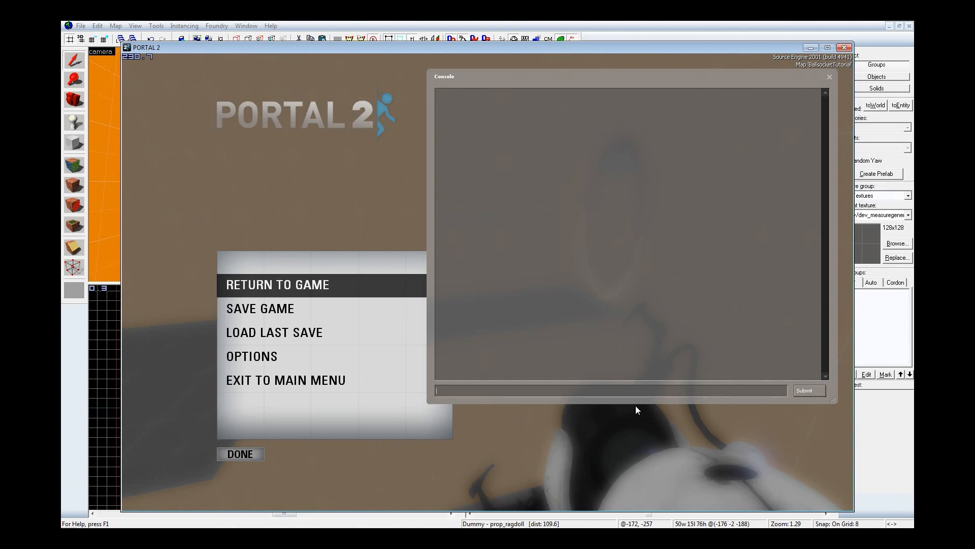
type("map BallsocketTutorial")
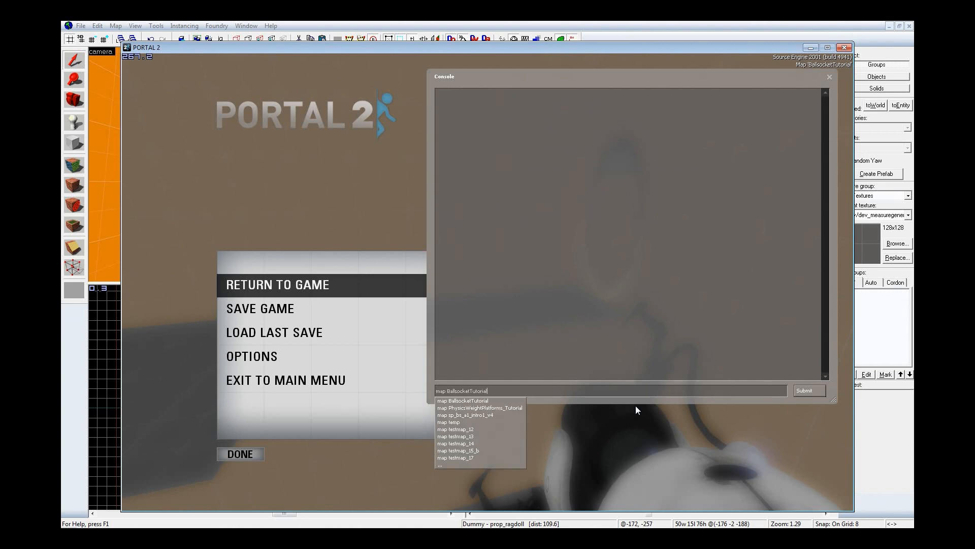
key("Return")
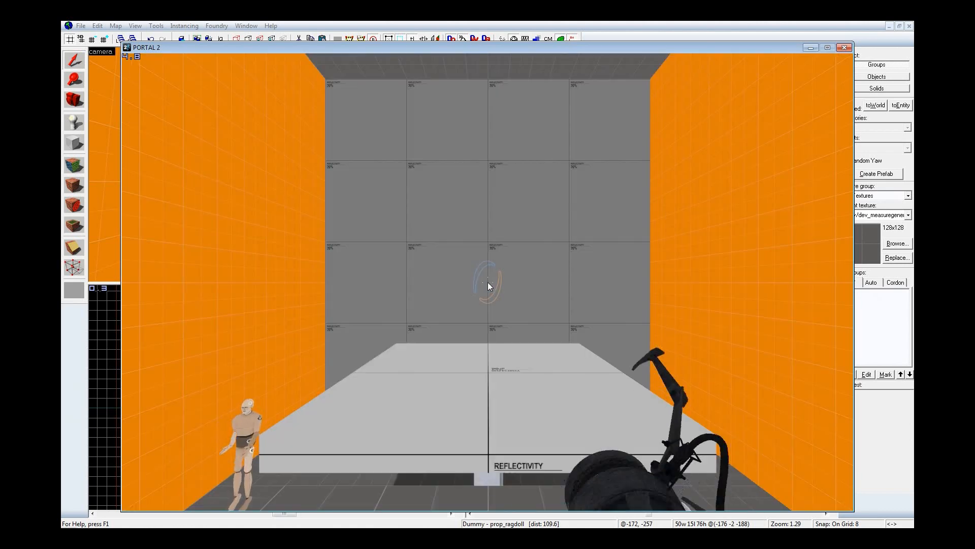
Step: Walk down to the lowered dummy and inspect it from the front and behind
key("a")
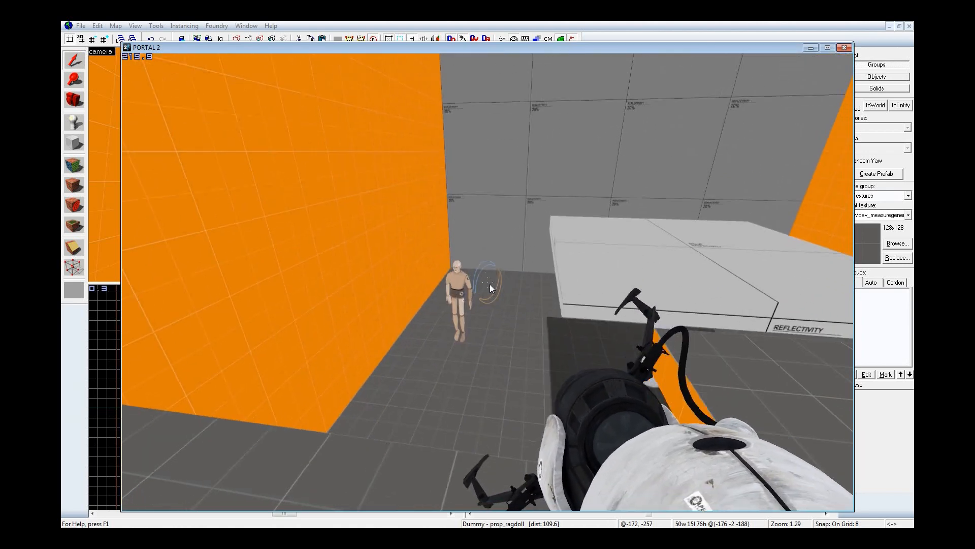
key("w")
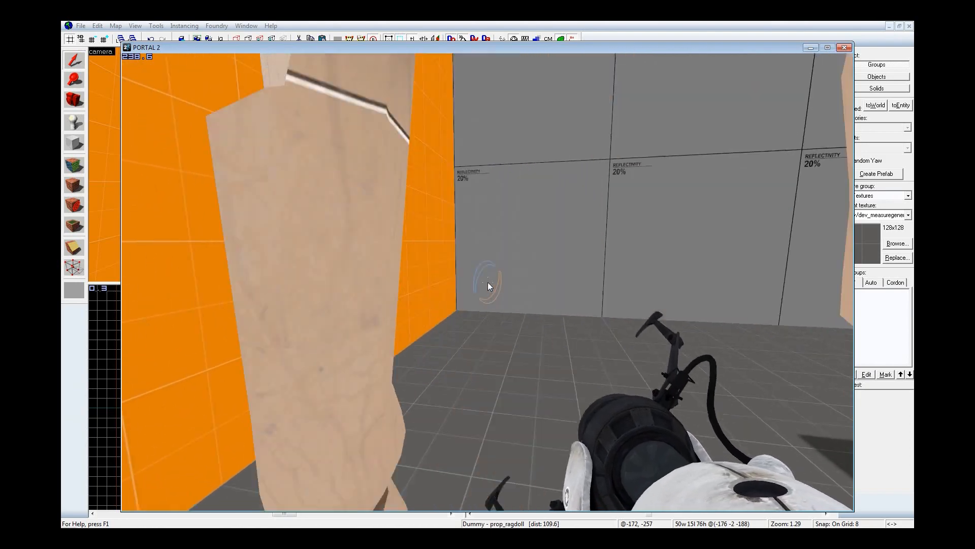
key("s")
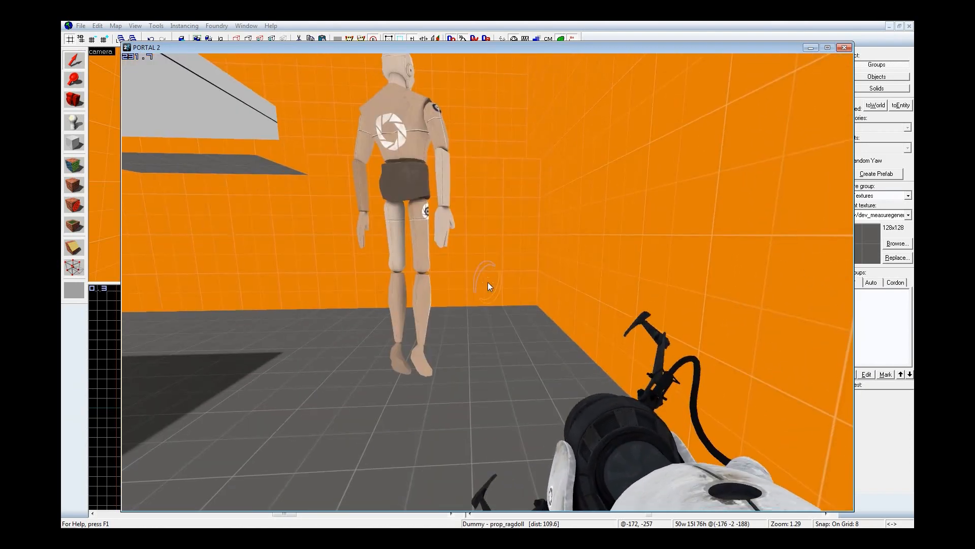
Step: Switch to Hammer, clear the Debris flag of the Dummy prop_ragdoll and apply its properties
key("Escape")
left_click(637, 23)
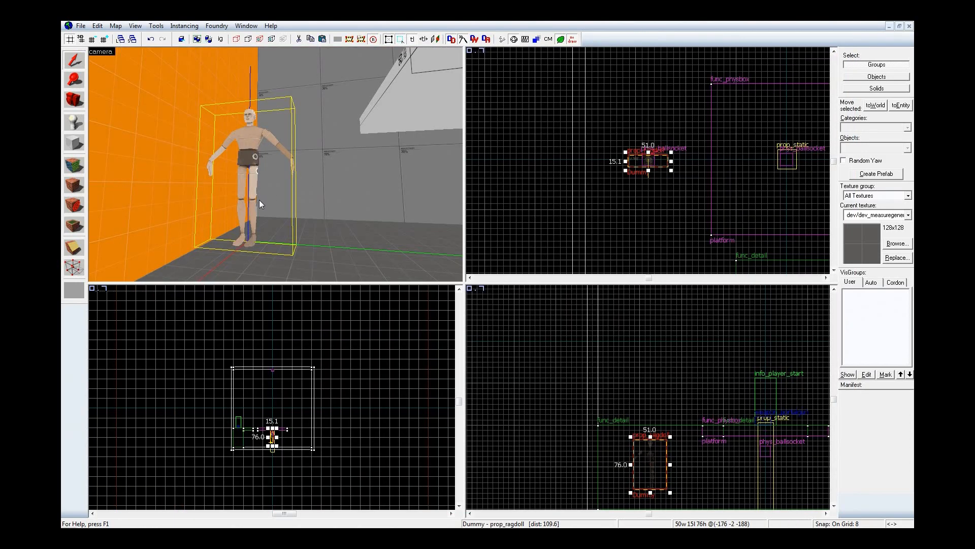
double_click(248, 136)
left_click(430, 174)
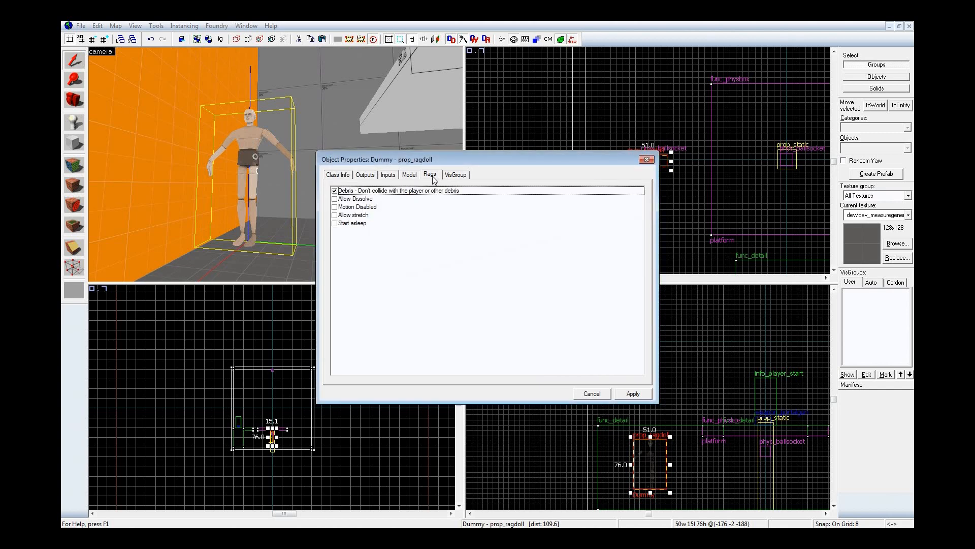
left_click(633, 394)
Step: Compile the map with BSP and VIS on Normal and RAD on No, and reload BallsocketTutorial from the Portal 2 console
key("F9")
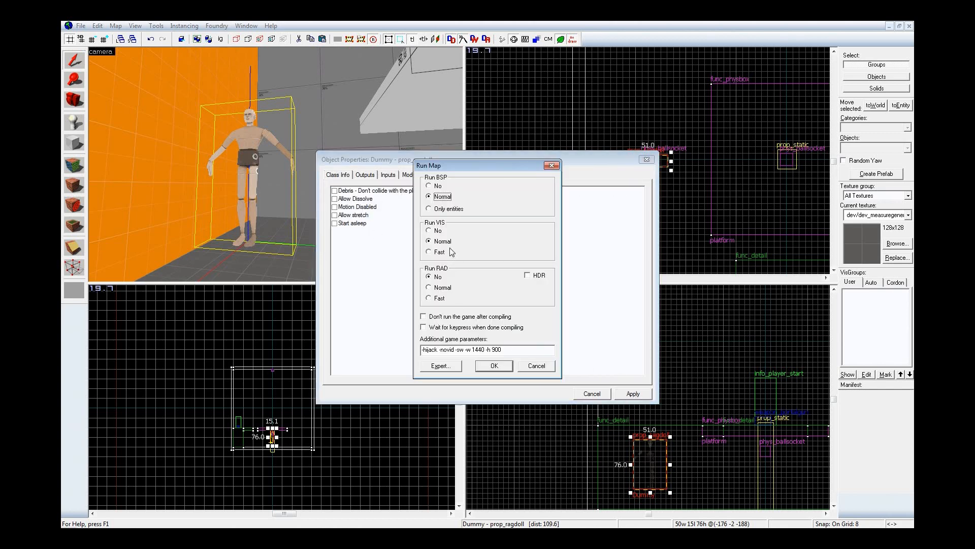
left_click(495, 365)
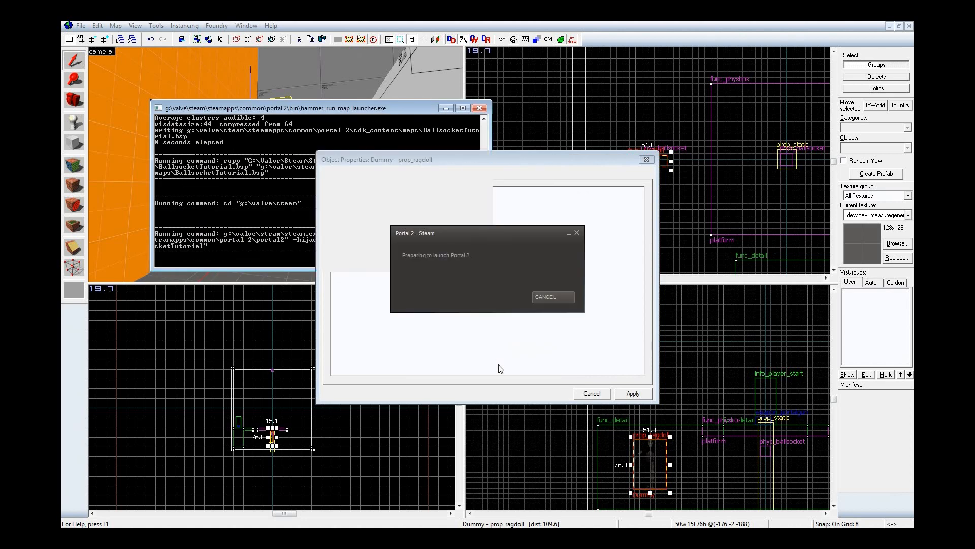
left_click(486, 285)
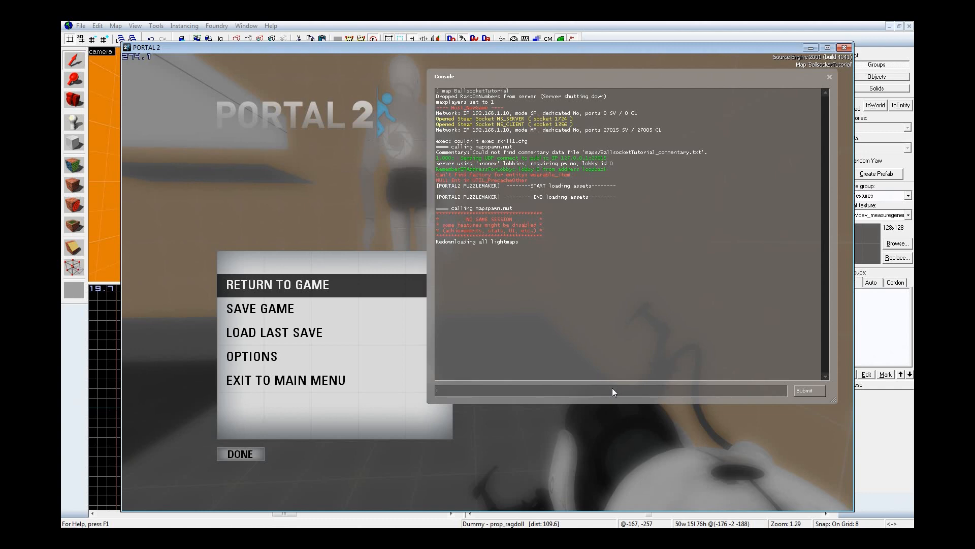
type("map")
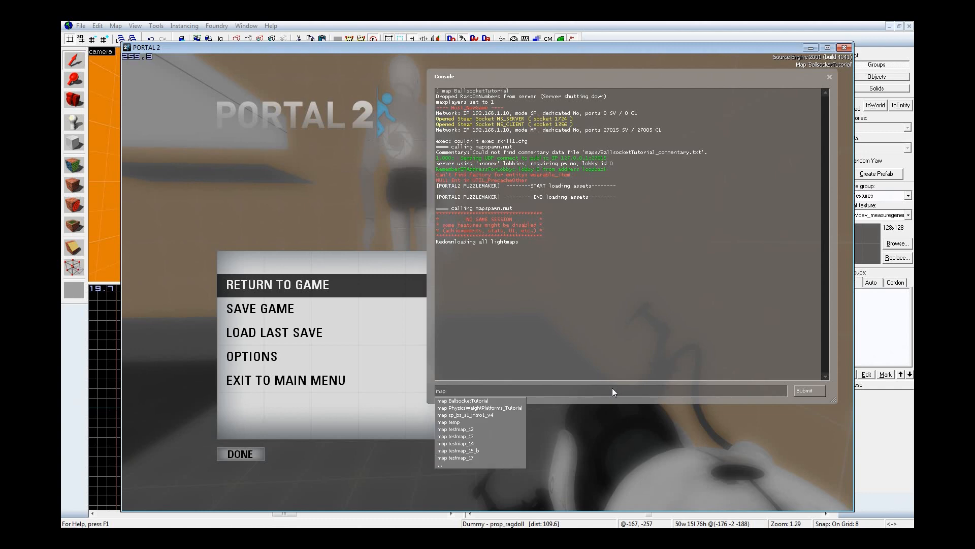
key("Return")
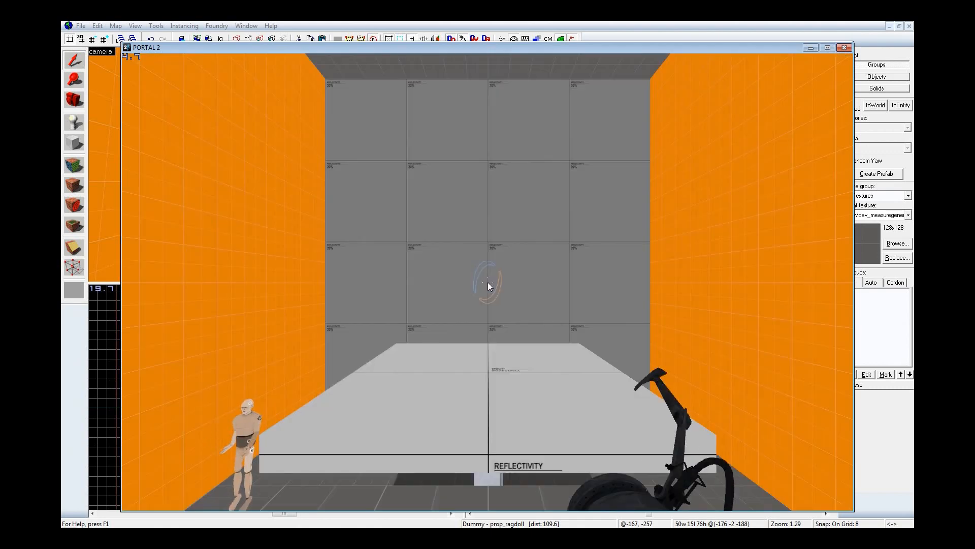
Step: Walk up to and around the hanging dummy to test how it reacts to the player
key("w")
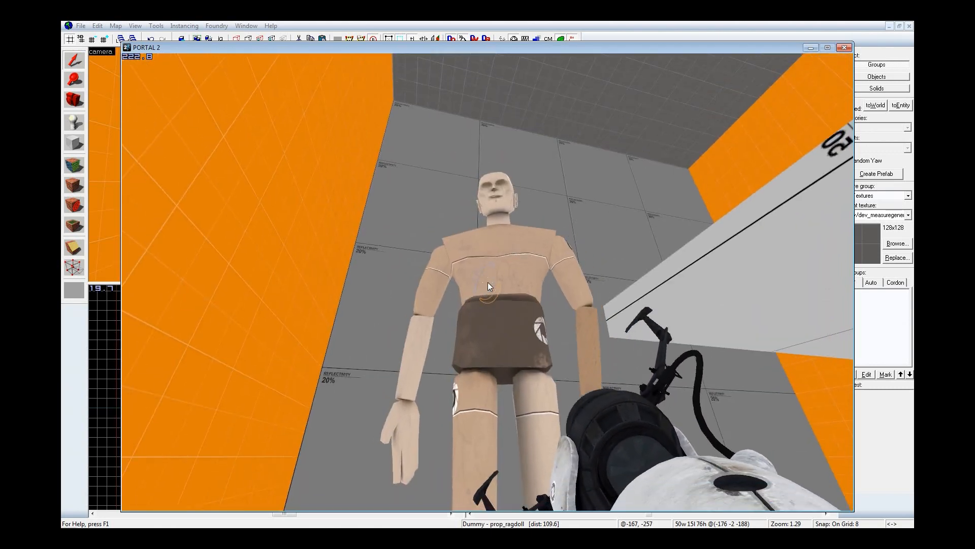
key("s")
key("w")
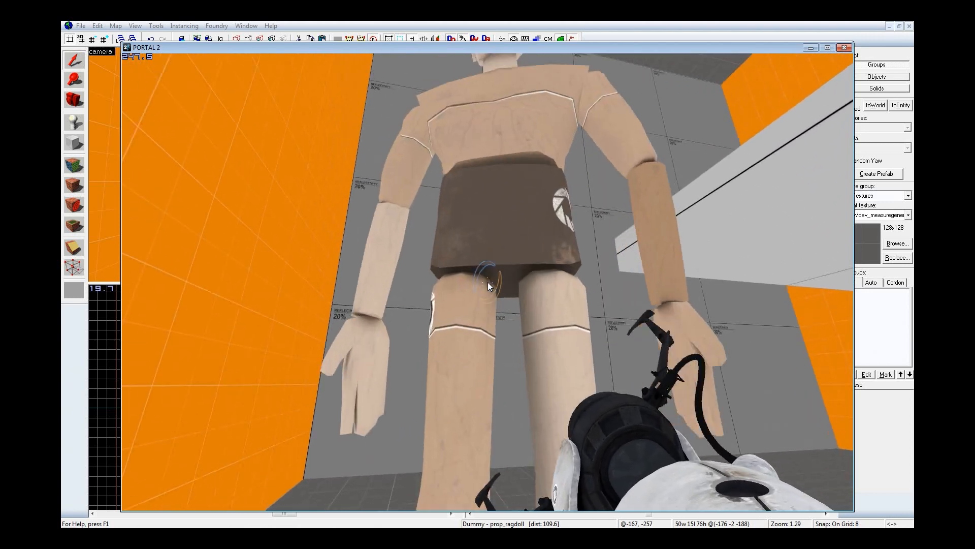
key("s")
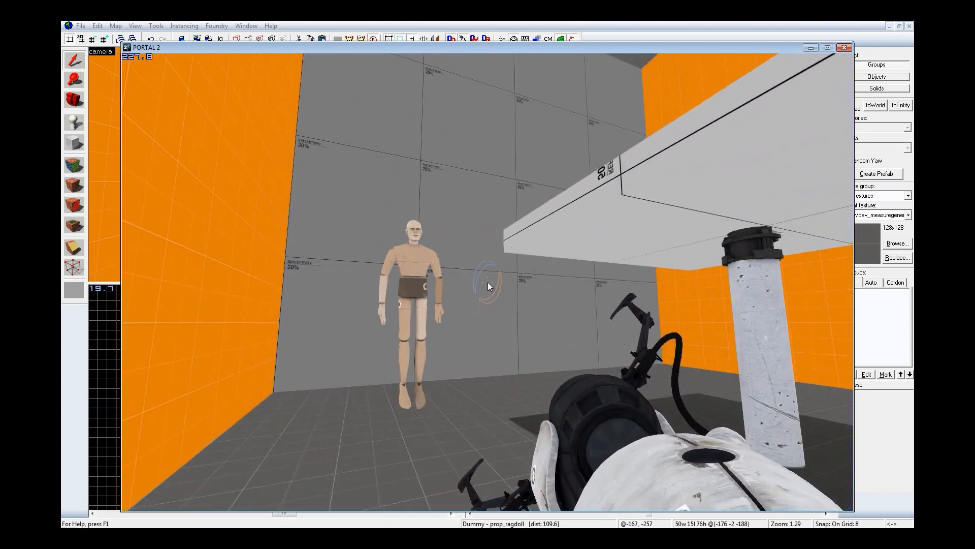
key("a")
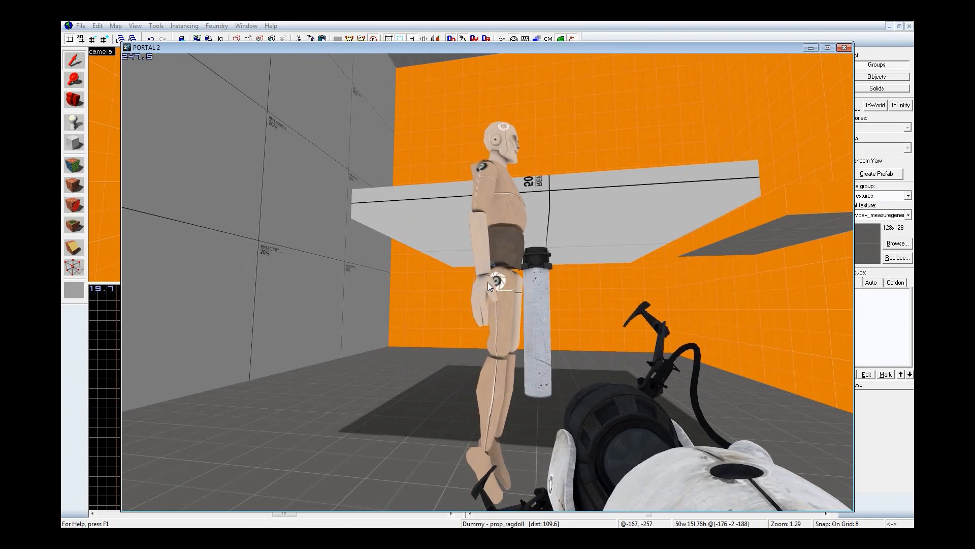
Step: Return to Hammer, close the Dummy's object properties and clear the selection
key("Escape")
left_click(679, 26)
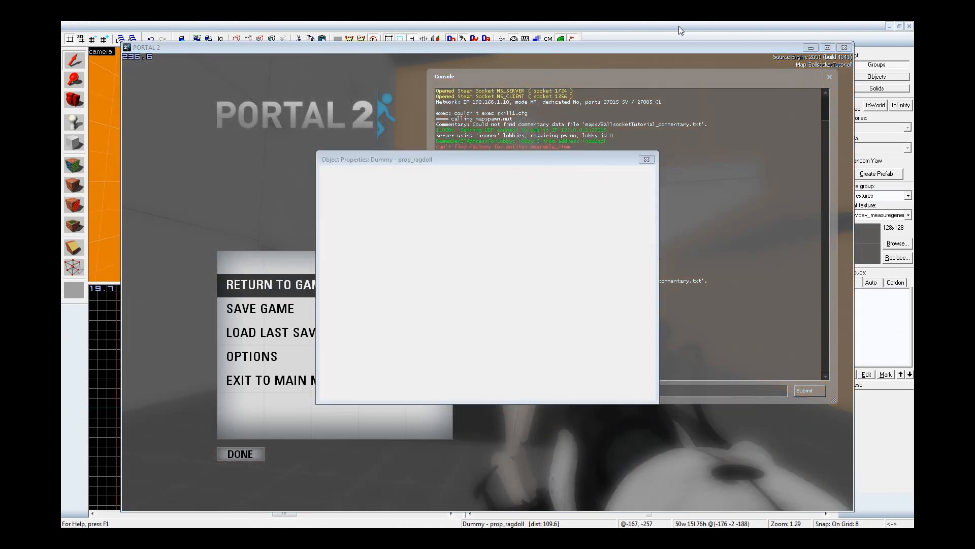
left_click(647, 159)
left_click(635, 100)
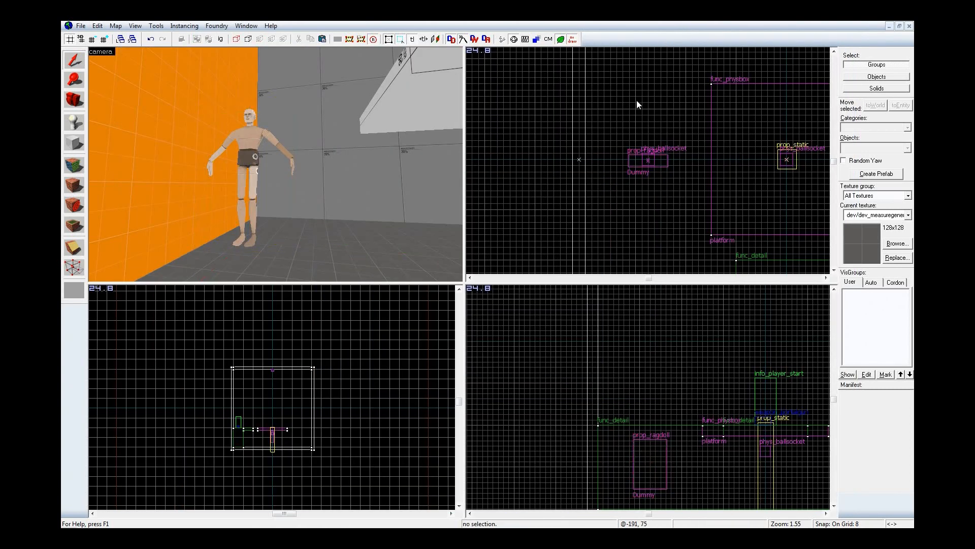
Step: Place a move_rope entity on the ceiling beside the dummy's phys_ballsocket, centred at about -176, -16, 250
key("shift+e")
left_click(891, 149)
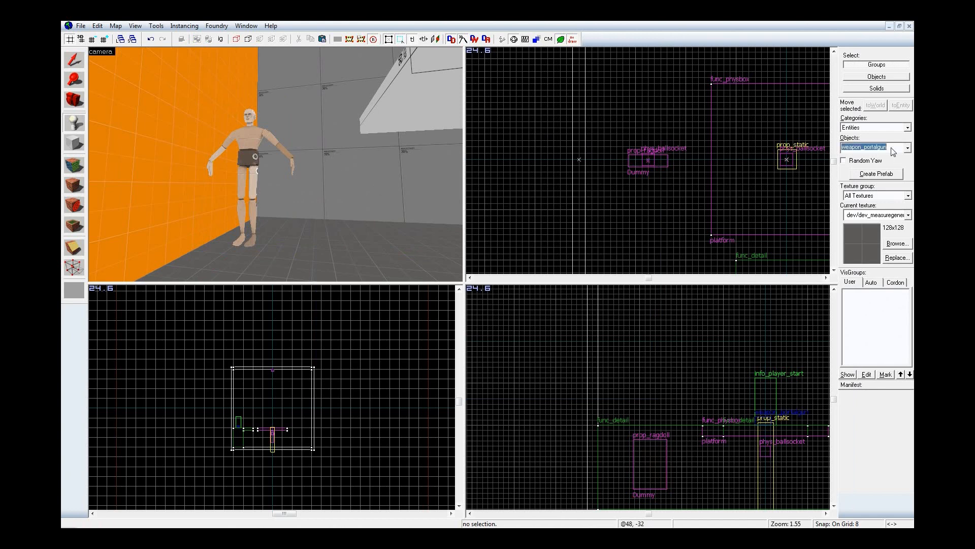
type("move_rope")
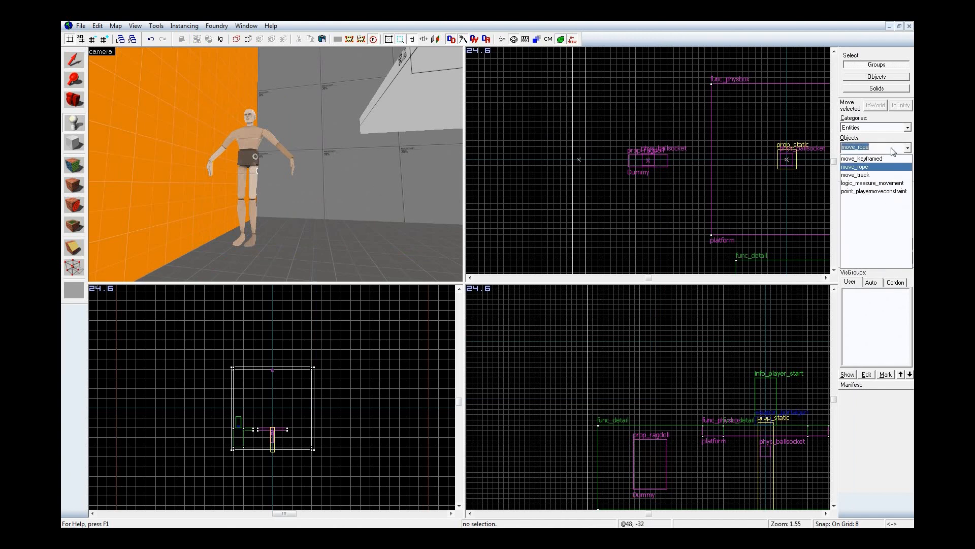
key("Return")
key("z")
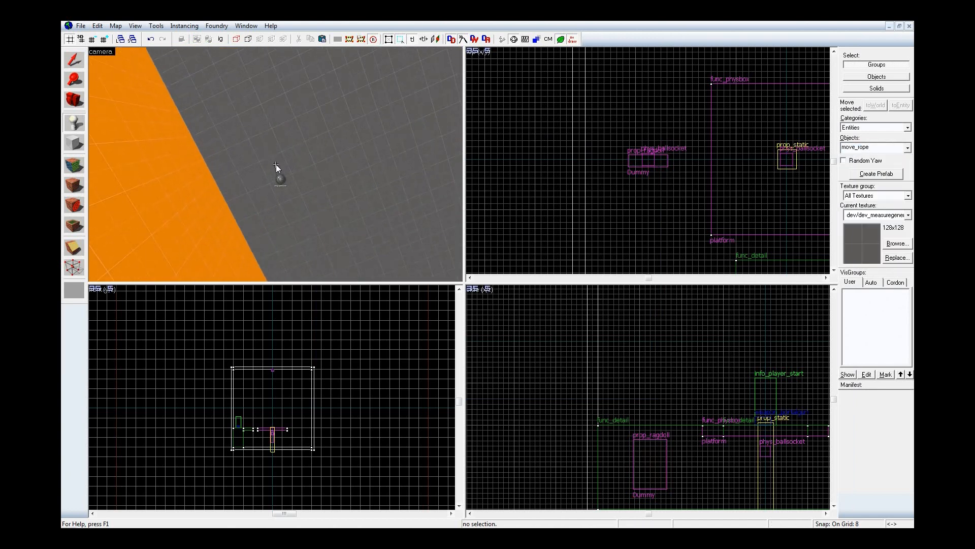
left_click(280, 167)
key("shift+s")
scroll(650, 167, "up", 9)
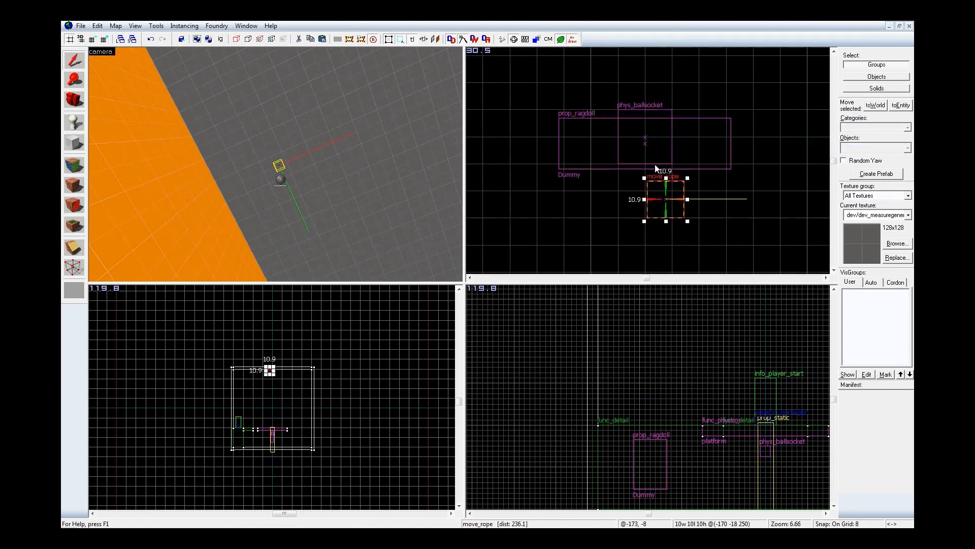
mouse_move(676, 214)
left_mouse_down("shift")
mouse_move(651, 148)
mouse_move(666, 207)
left_mouse_up("shift")
key("alt+Return")
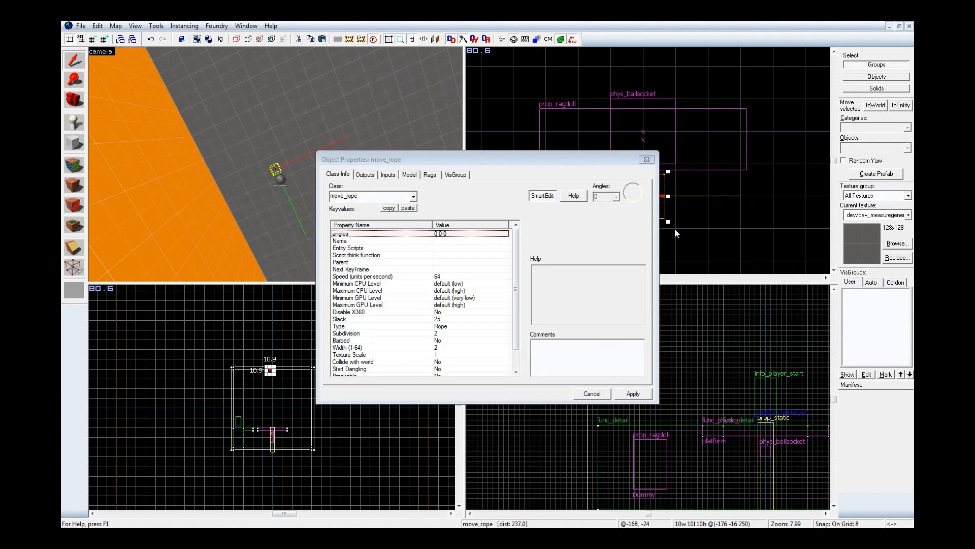
left_click(407, 241)
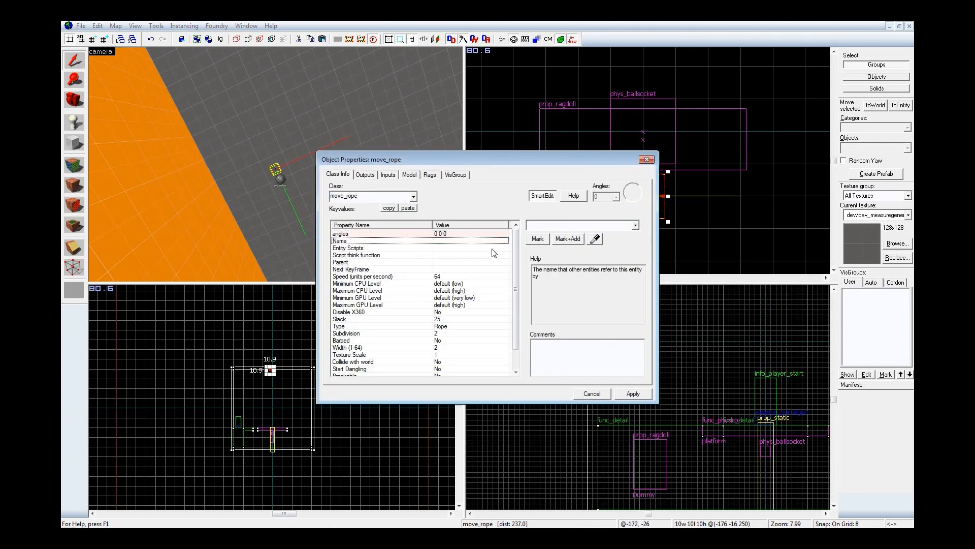
left_click(647, 160)
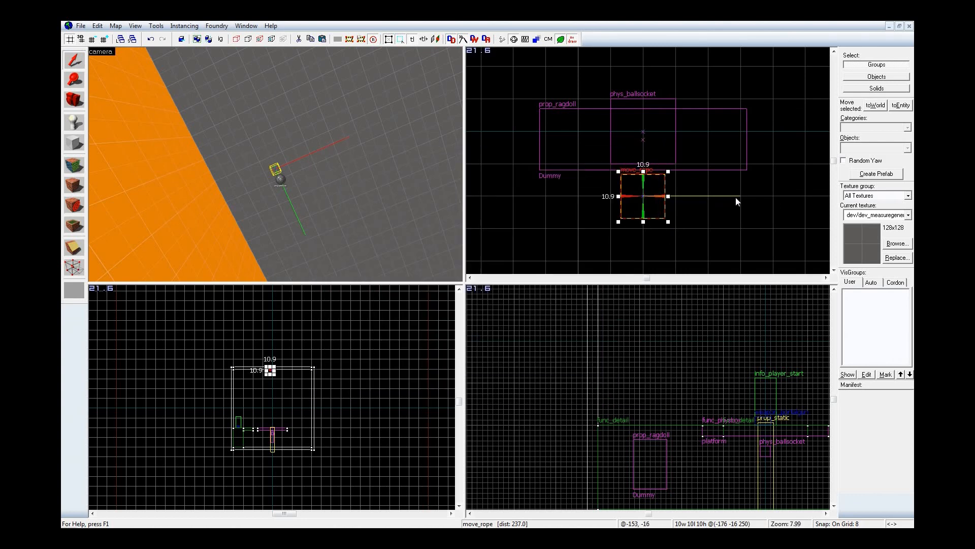
Step: Place a keyframe_rope entity on the floor by the dummy's feet and centre the 2D views on it
key("shift+e")
left_click(867, 148)
type("key")
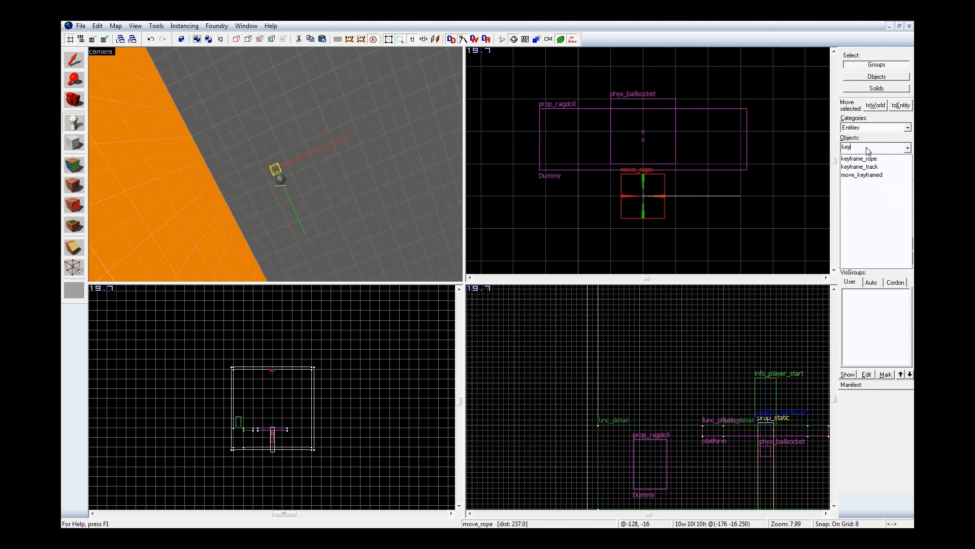
left_click(882, 159)
key("z")
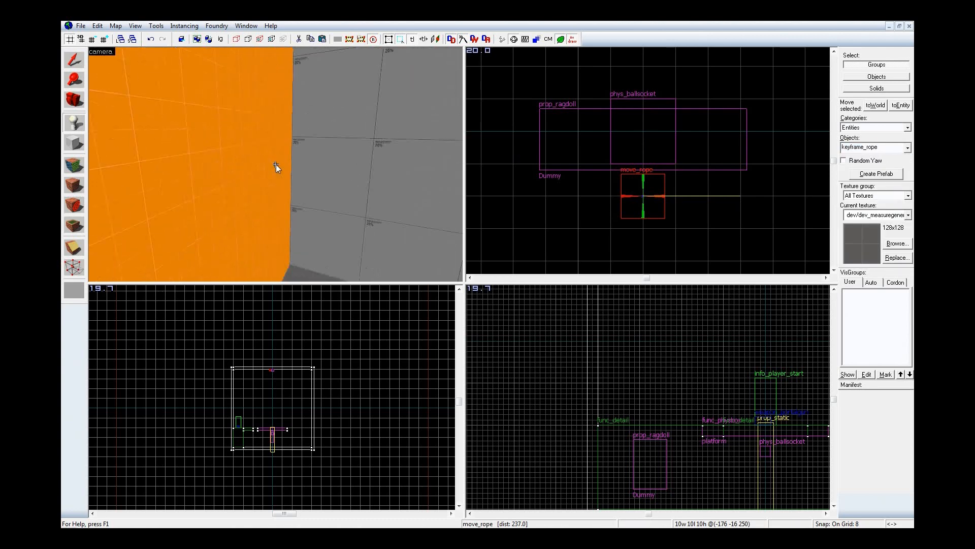
key("w")
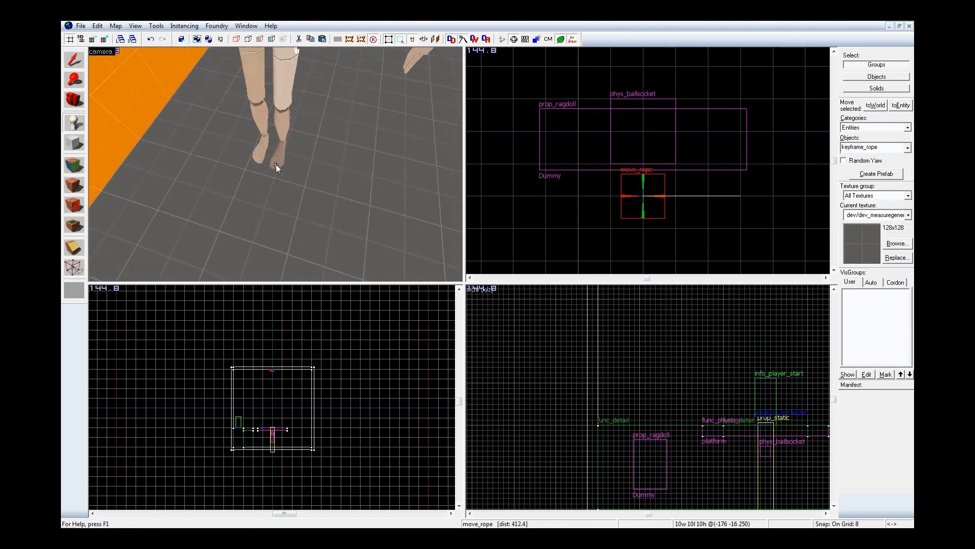
left_click(297, 204)
key("shift+s")
key("ctrl+e")
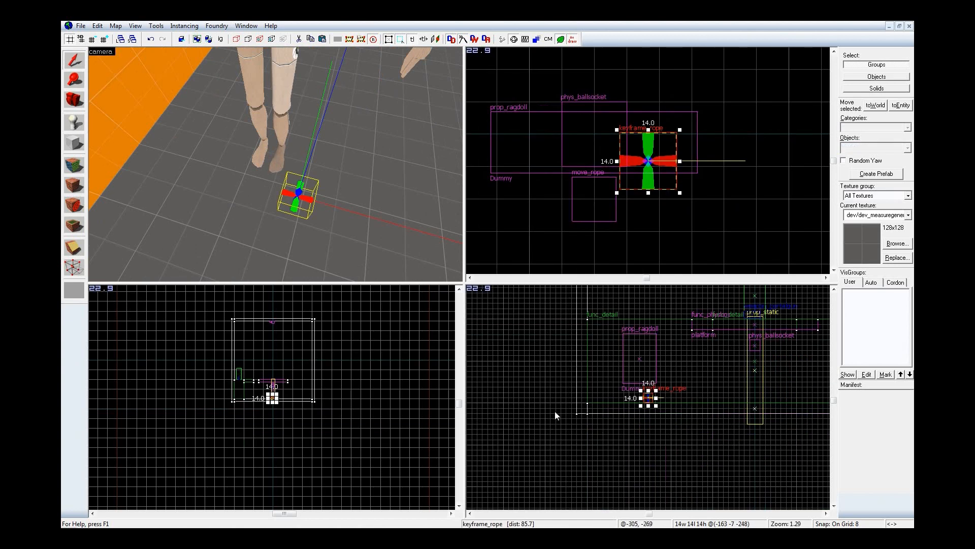
Step: Move the keyframe_rope up to the dummy's waist and into its body, centred at about -176, 0, -176
scroll(677, 381, "up", 3)
scroll(667, 359, "up", 3)
mouse_move(610, 445)
left_mouse_down("shift")
mouse_move(599, 402)
mouse_move(581, 390)
mouse_move(581, 306)
left_mouse_up("shift")
key("z")
key("w")
key("s")
key("z")
key("z")
key("d")
key("w")
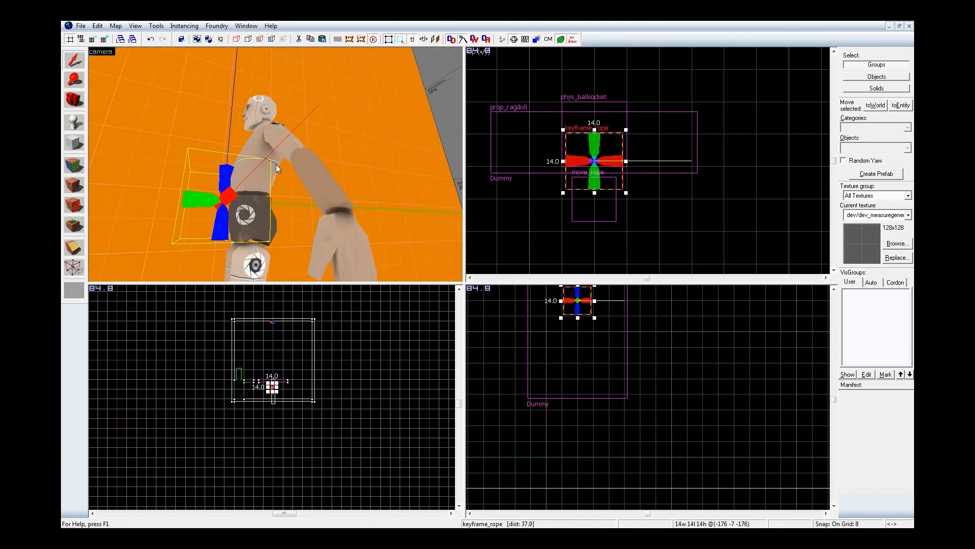
key("z")
left_click_drag(615, 158, 611, 131)
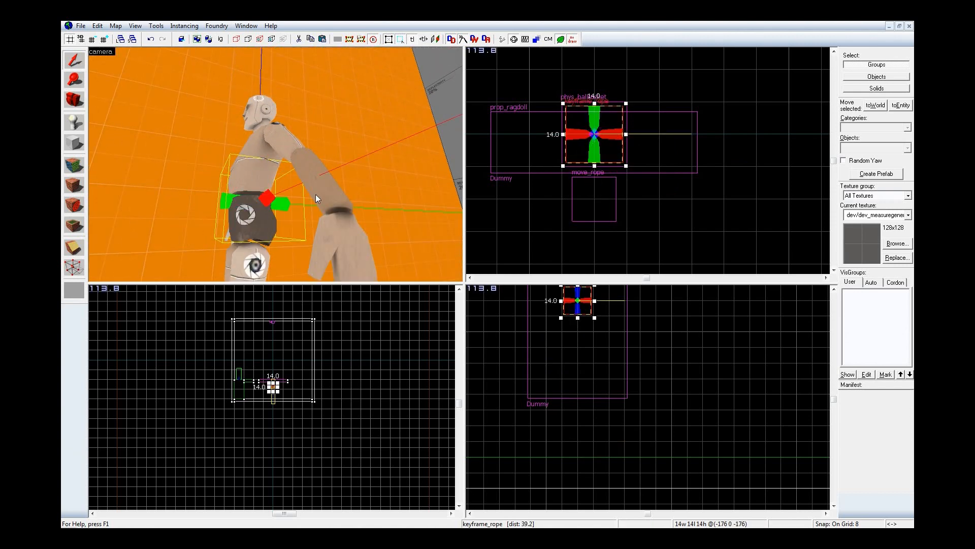
Step: Set the keyframe_rope's Parent to the Dummy ragdoll by picking it in the 3D view
key("alt+Return")
left_click(456, 262)
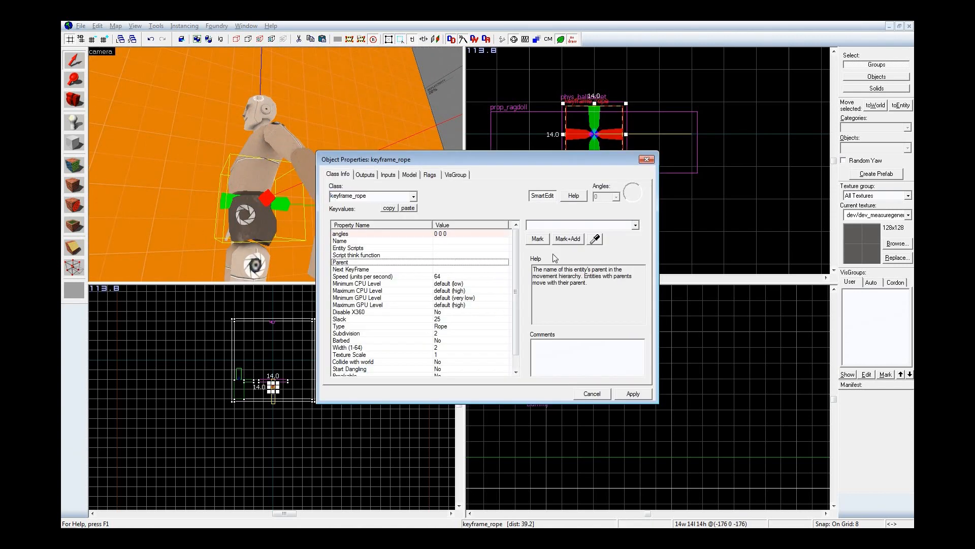
left_click(273, 143)
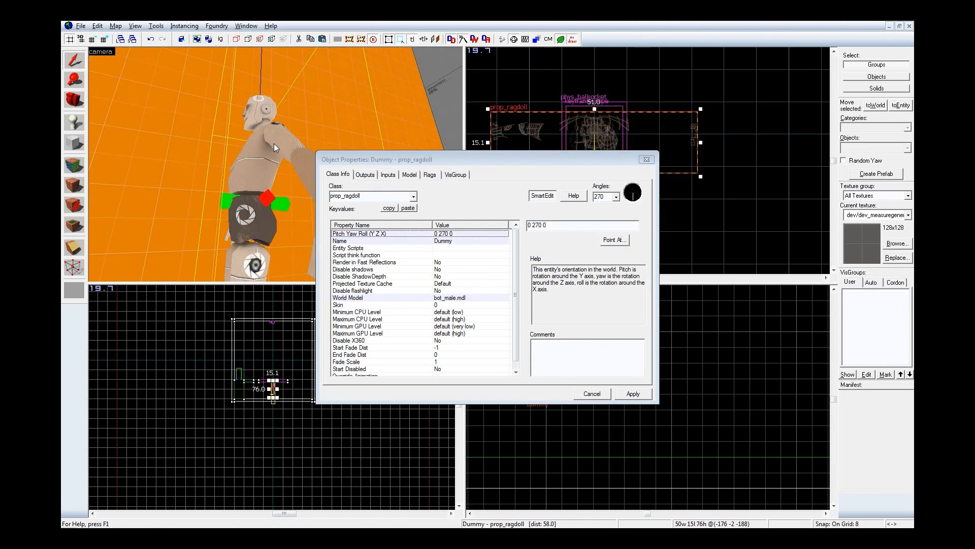
left_click(221, 197)
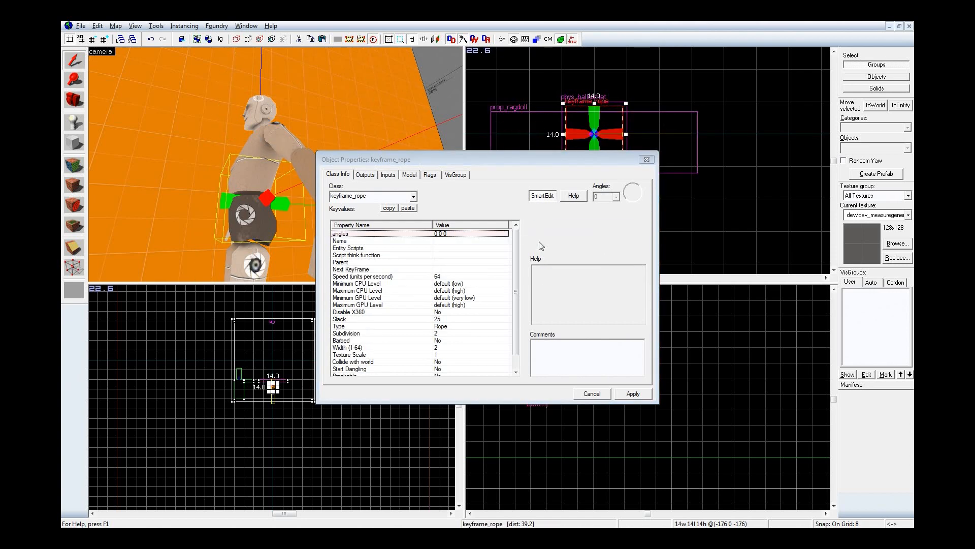
left_click(456, 262)
left_click(267, 126)
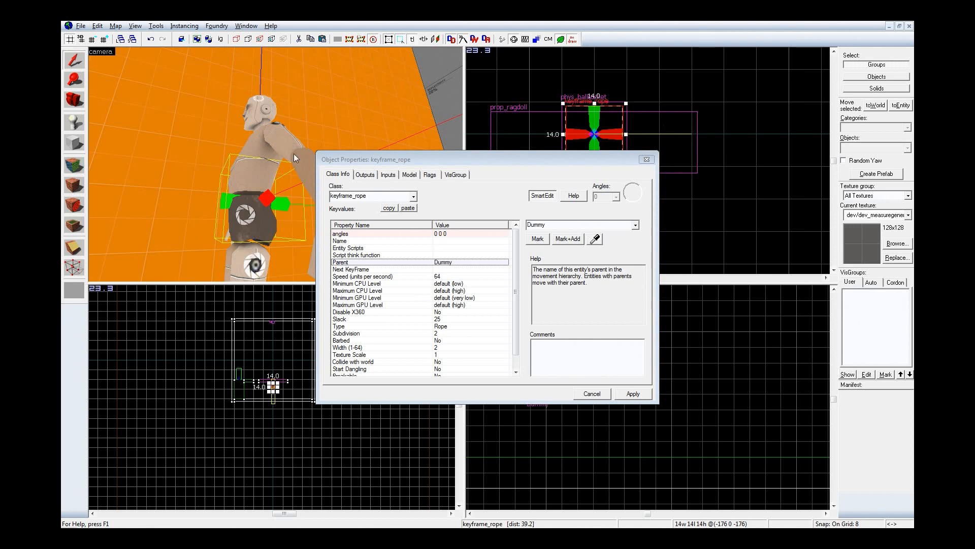
Step: Name the keyframe_rope RopeEnd
left_click(419, 242)
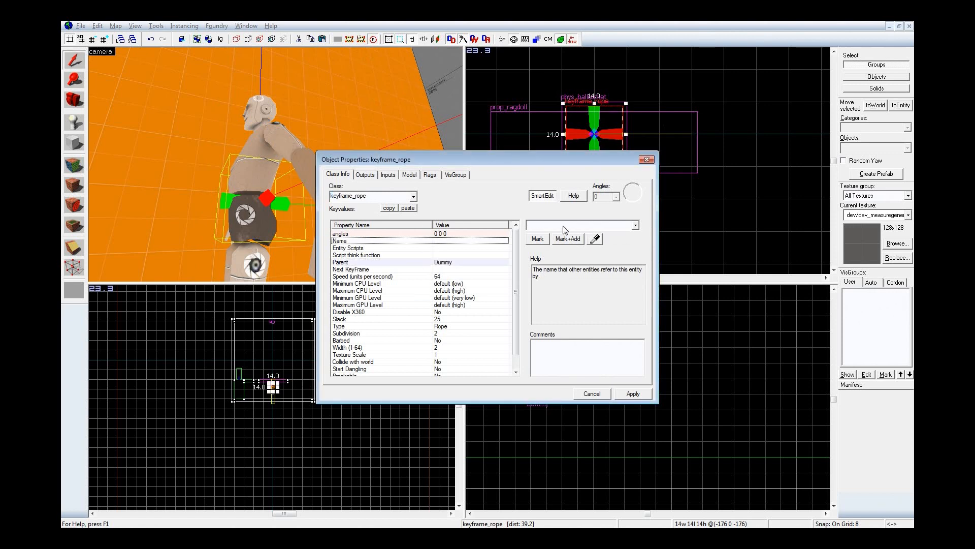
type("rope")
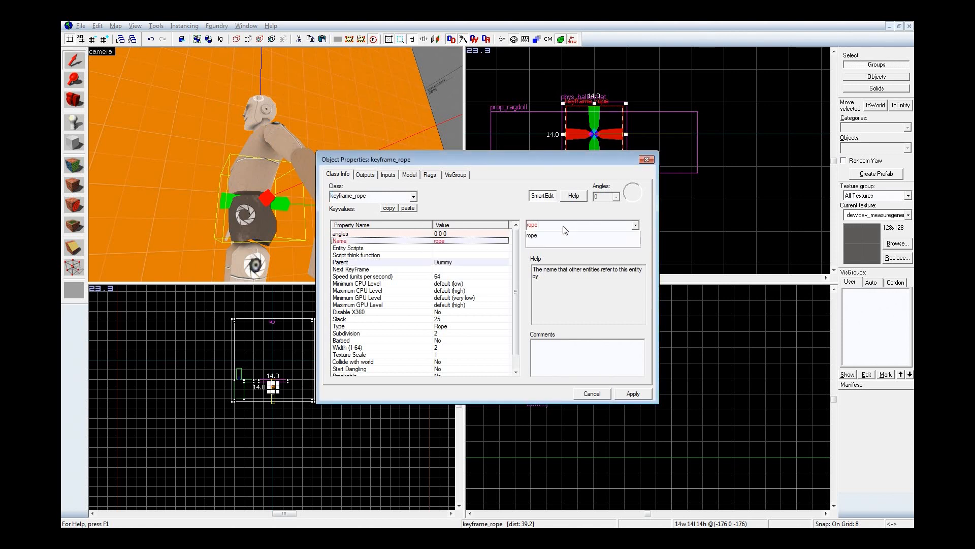
key("Return")
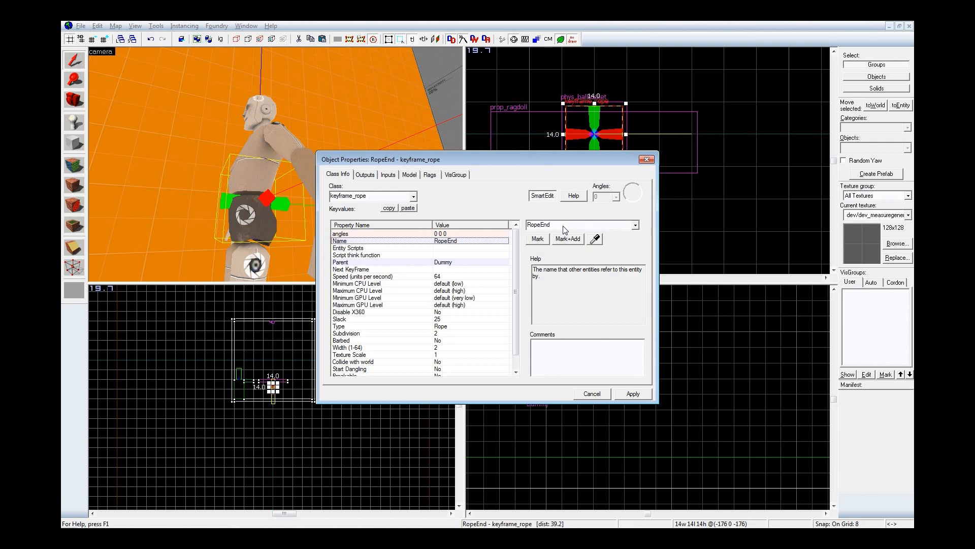
Step: Try to set the ceiling move_rope's Next KeyFrame by picking the RopeEnd entity at the dummy's waist in the 3D view
left_click(285, 169)
key("z")
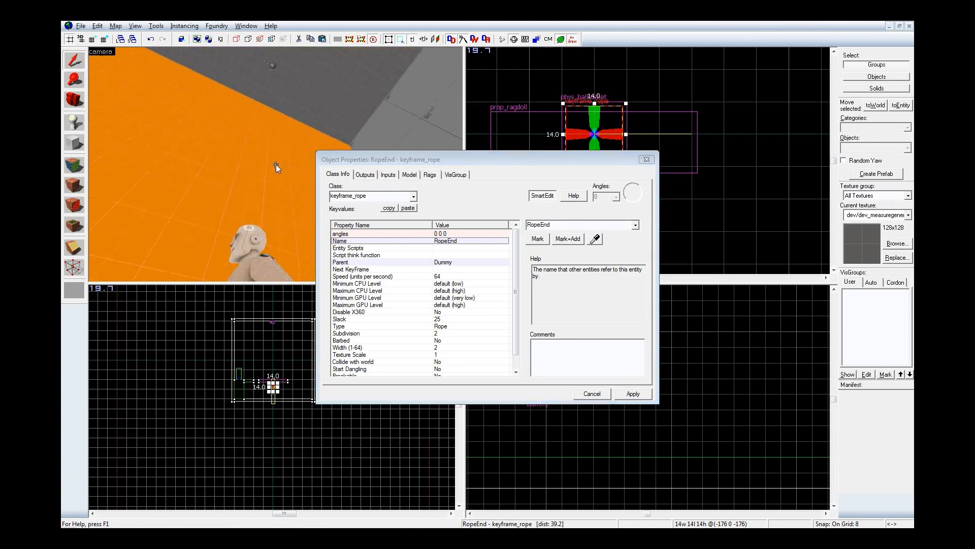
key("w")
key("z")
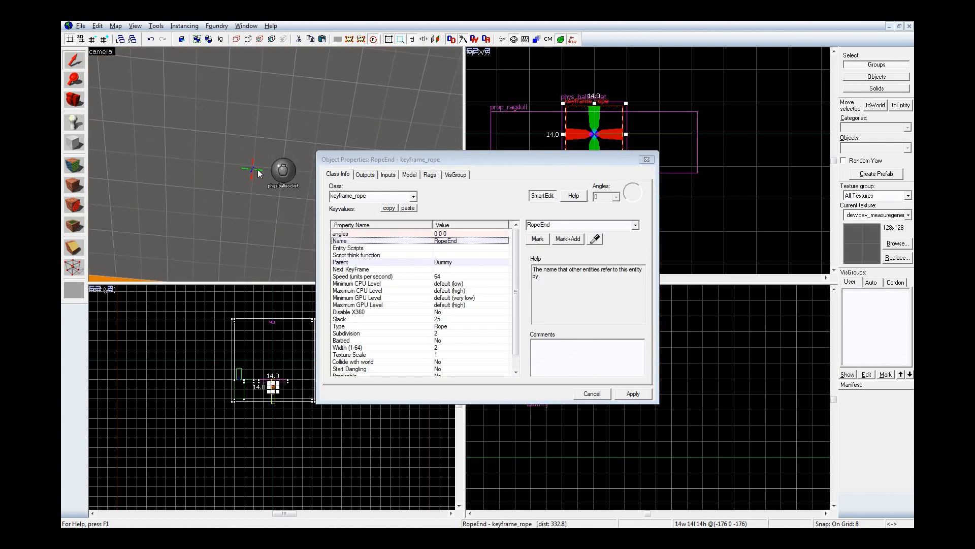
left_click(258, 169)
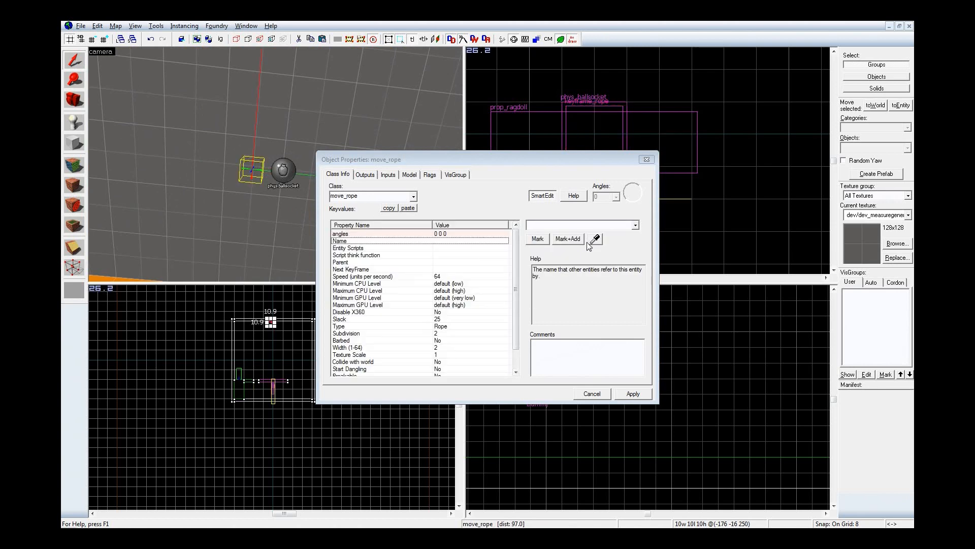
left_click(406, 270)
left_click(598, 240)
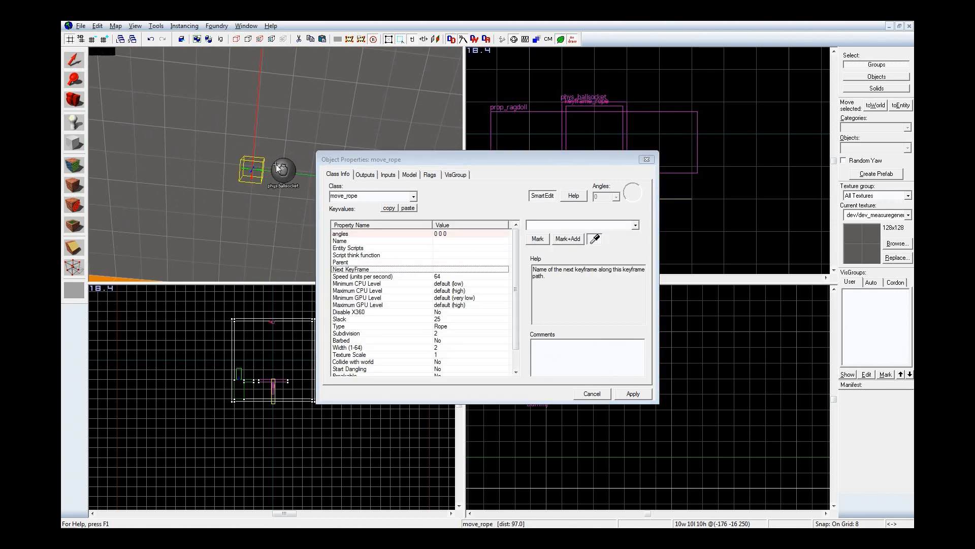
key("z")
key("w")
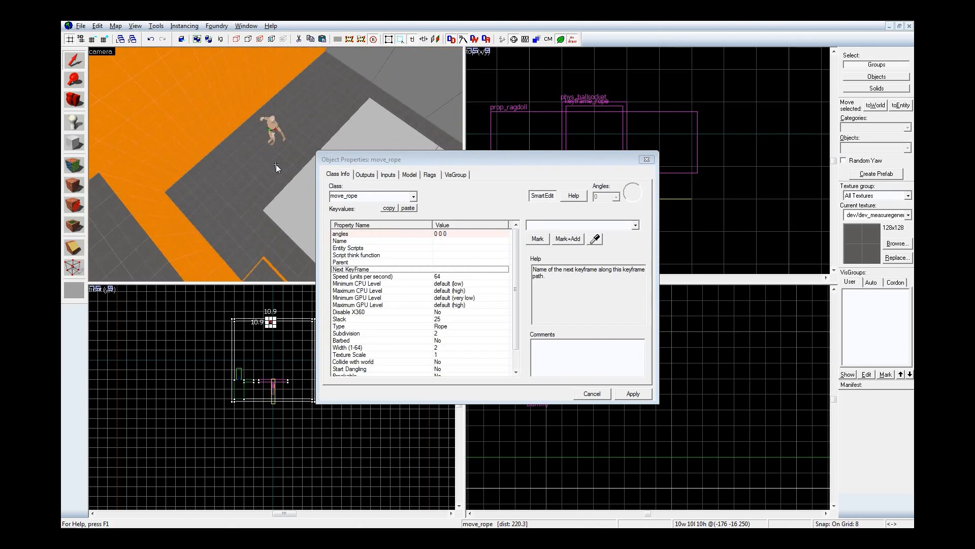
key("w")
key("w")
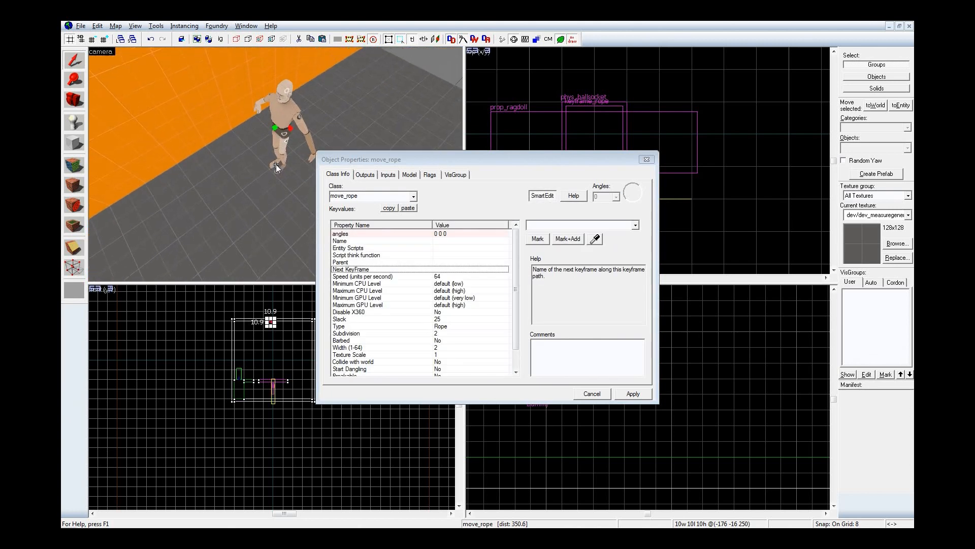
key("w")
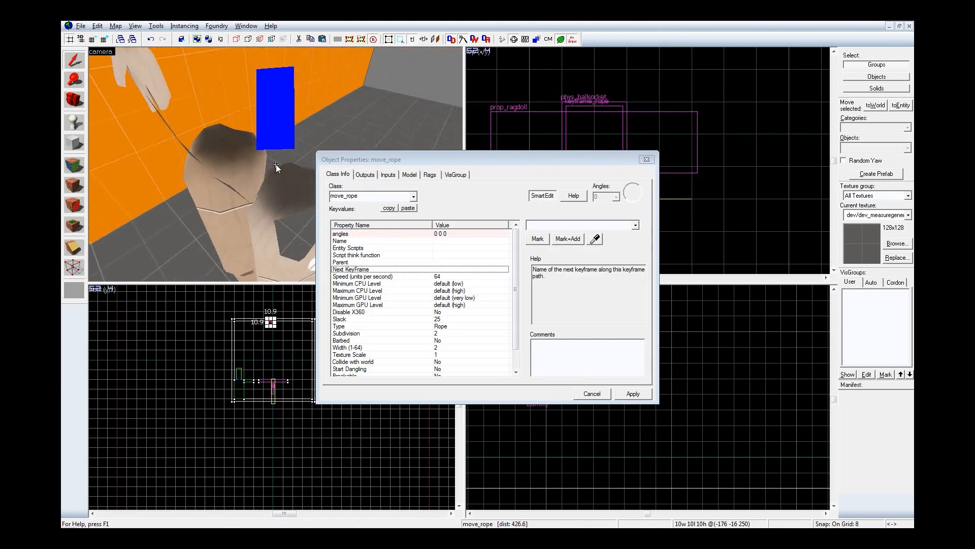
key("s")
key("z")
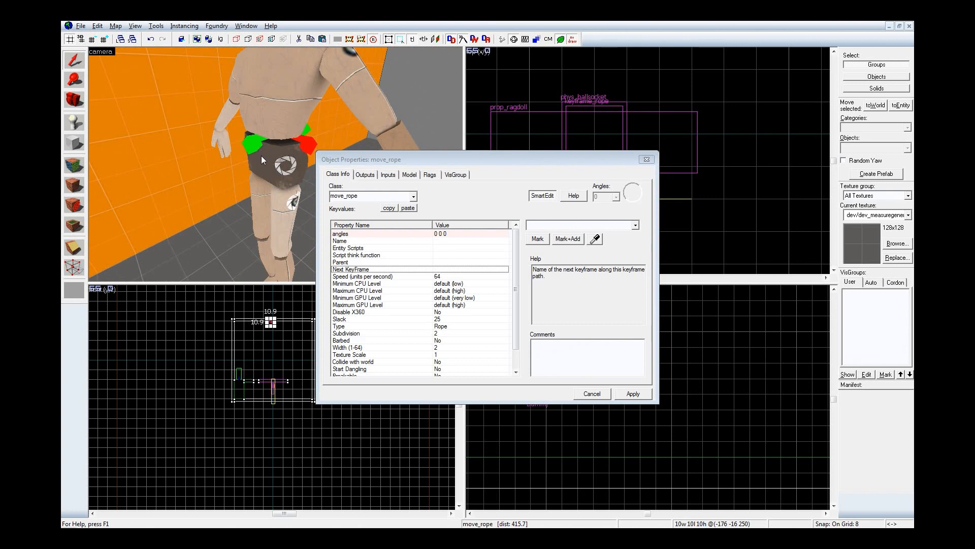
left_click(254, 144)
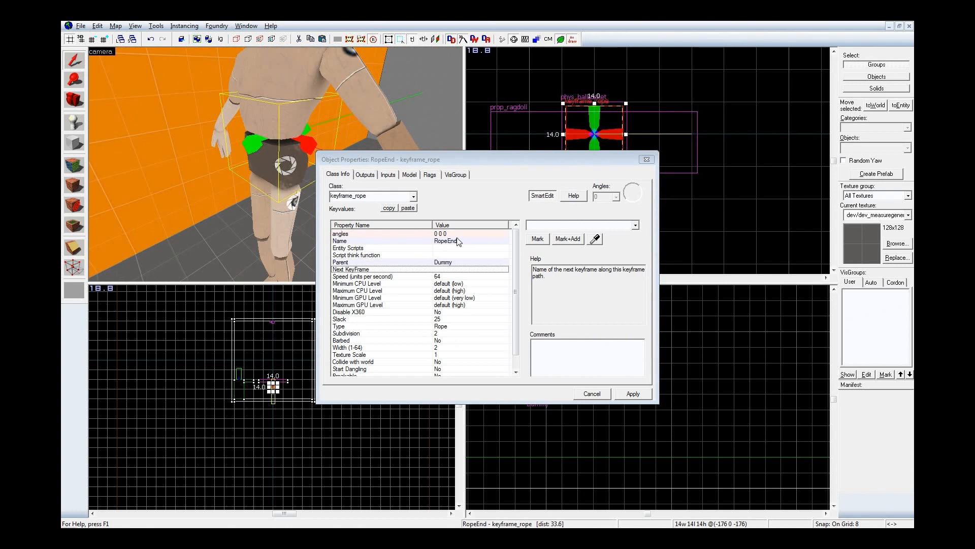
Step: Copy the keyframe_rope's name and set the ceiling move_rope's Next KeyFrame to RopeEnd
left_click(479, 243)
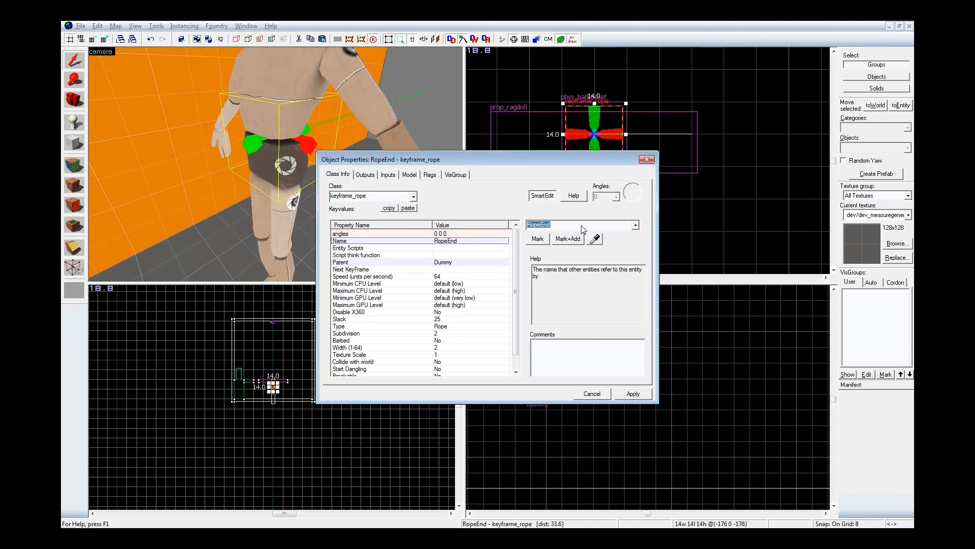
key("z")
key("w")
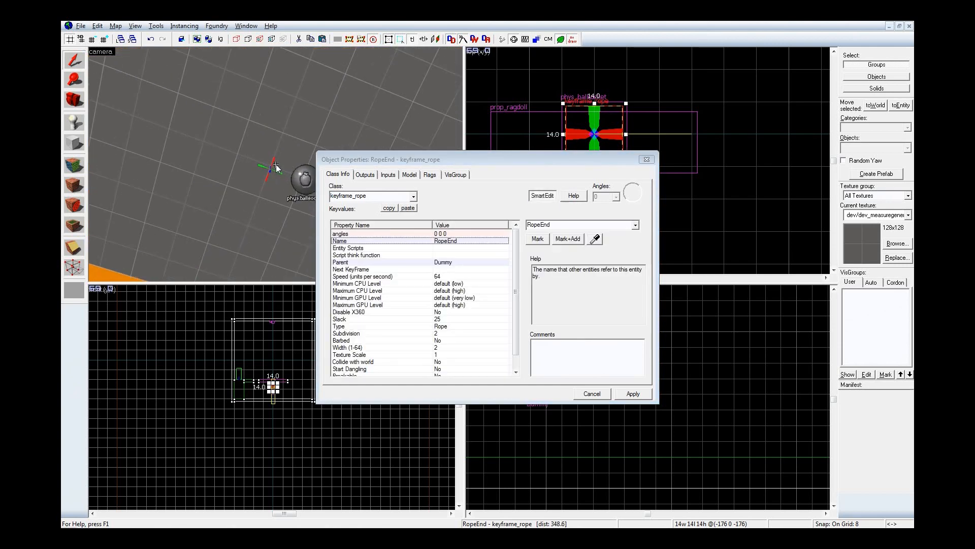
left_click(279, 173)
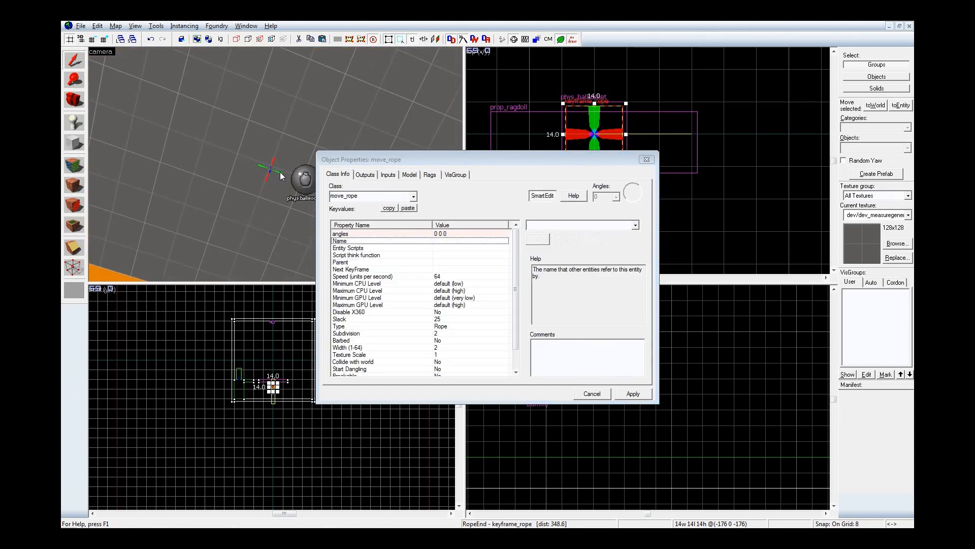
left_click(436, 269)
left_click(541, 233)
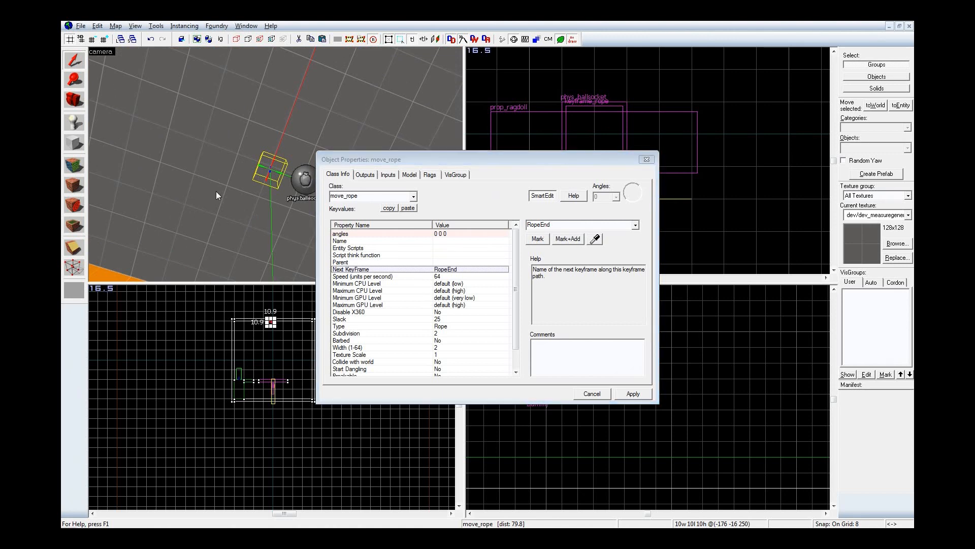
Step: Close the properties and move the move_rope directly above RopeEnd at the ceiling ballsocket, centred at about -176, 0, 250
left_click(647, 159)
left_click_drag(605, 203, 602, 147)
key("z")
key("s")
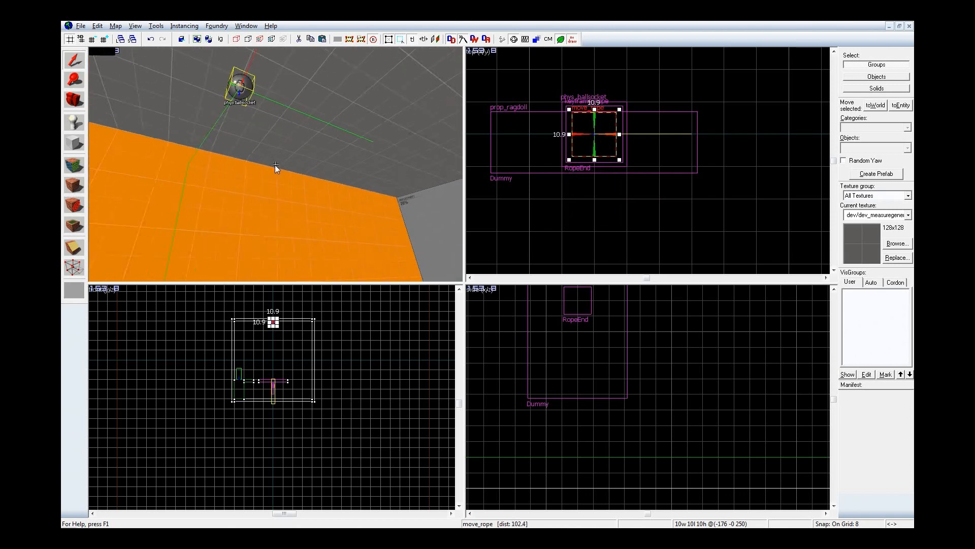
key("w")
key("w")
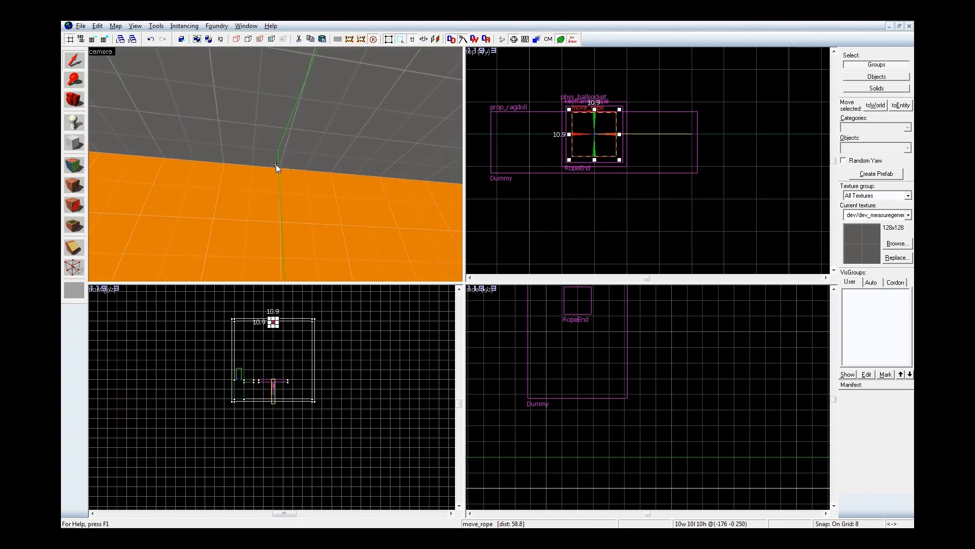
Step: Compile the map with normal BSP, normal VIS and no RAD, without launching the game from the compiler
key("w")
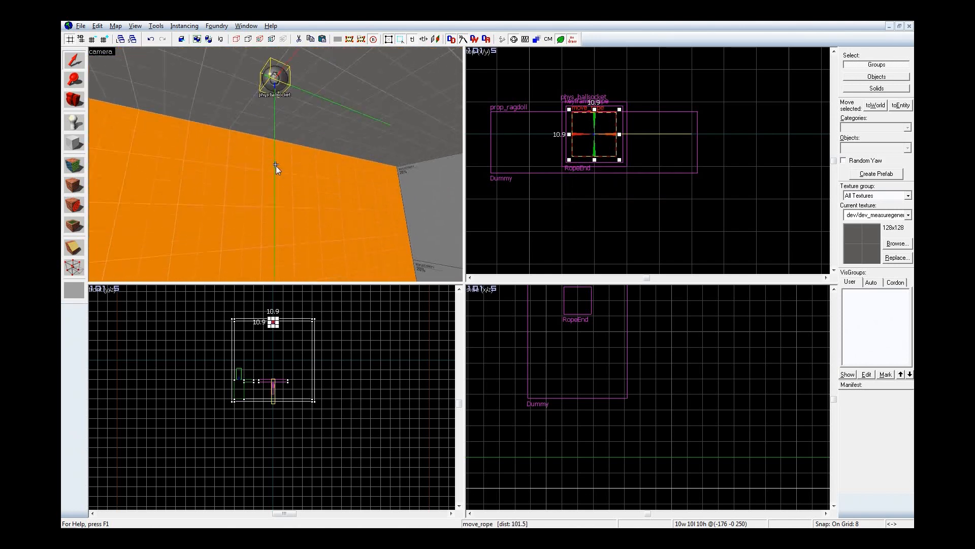
key("a")
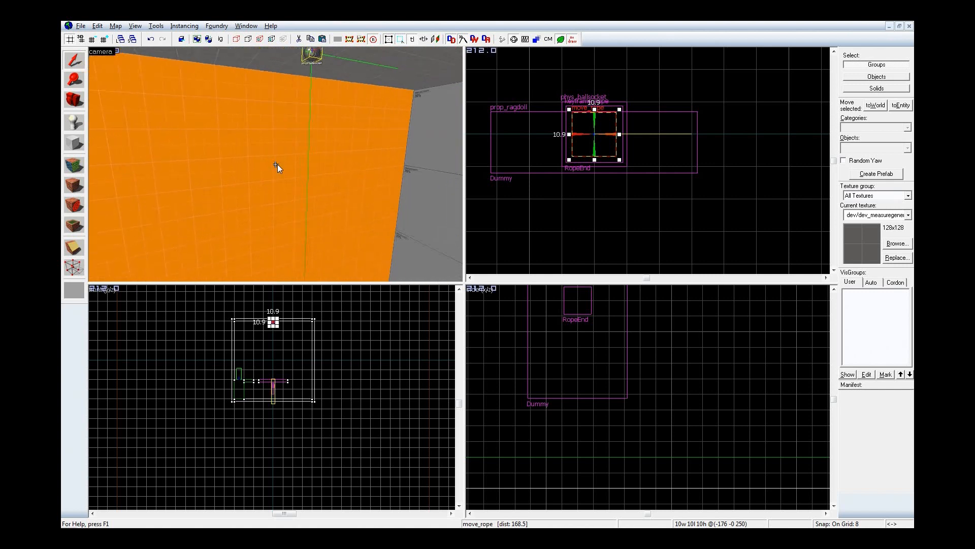
key("d")
key("z")
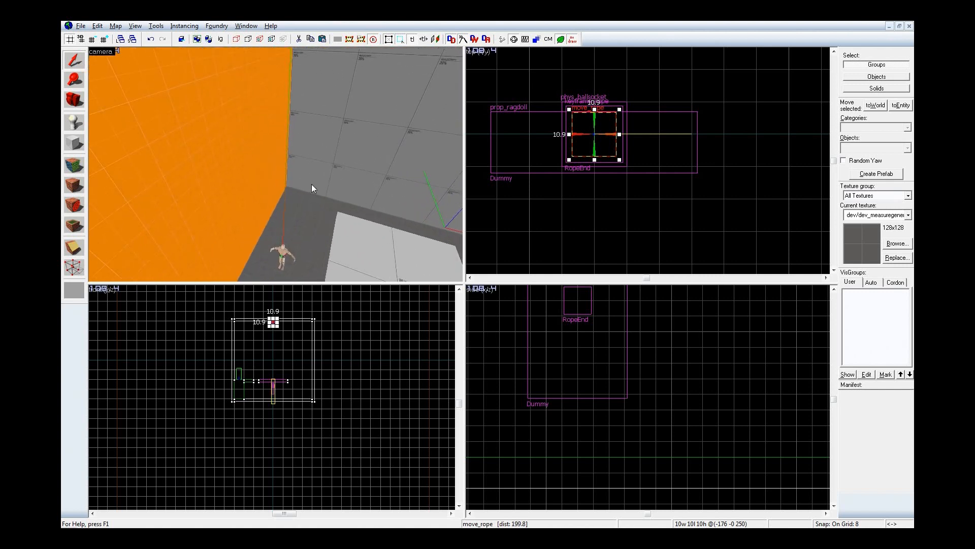
key("F9")
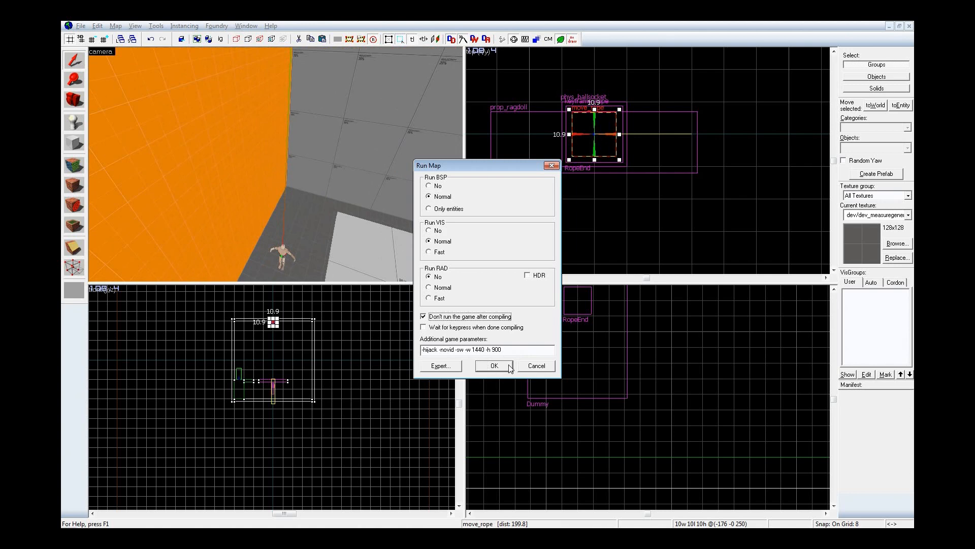
left_click(493, 366)
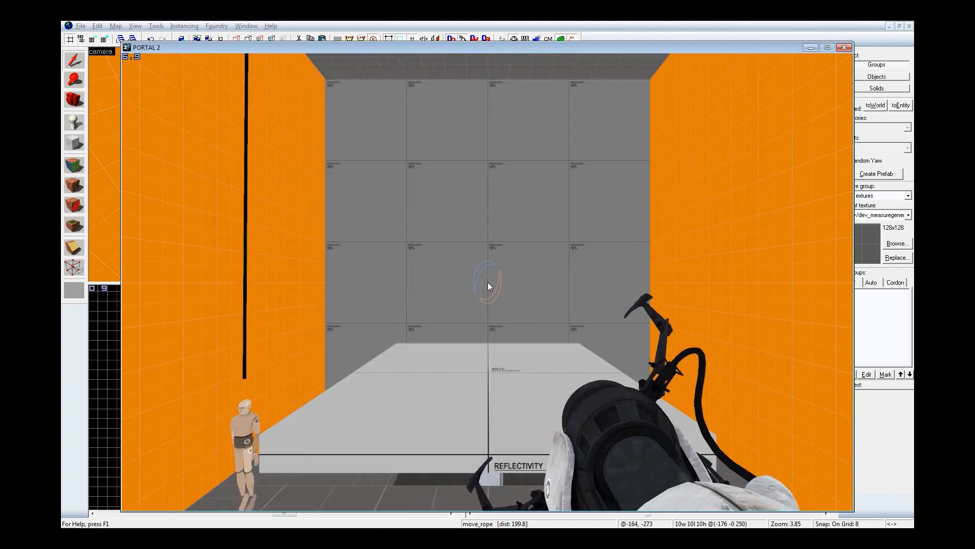
Step: Examine in Portal 2 where the rope ends relative to the hanging dummy, and return to Hammer
key("a")
key("w")
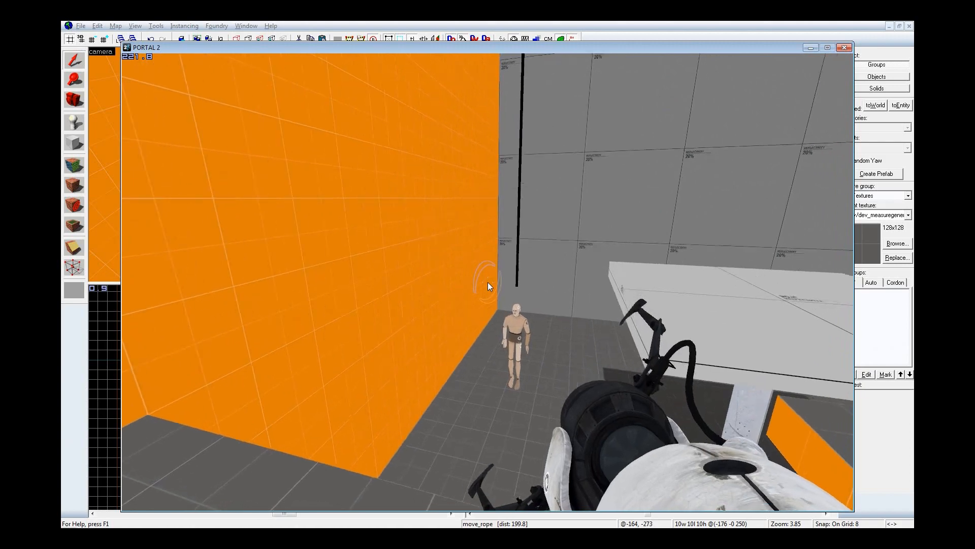
key("w")
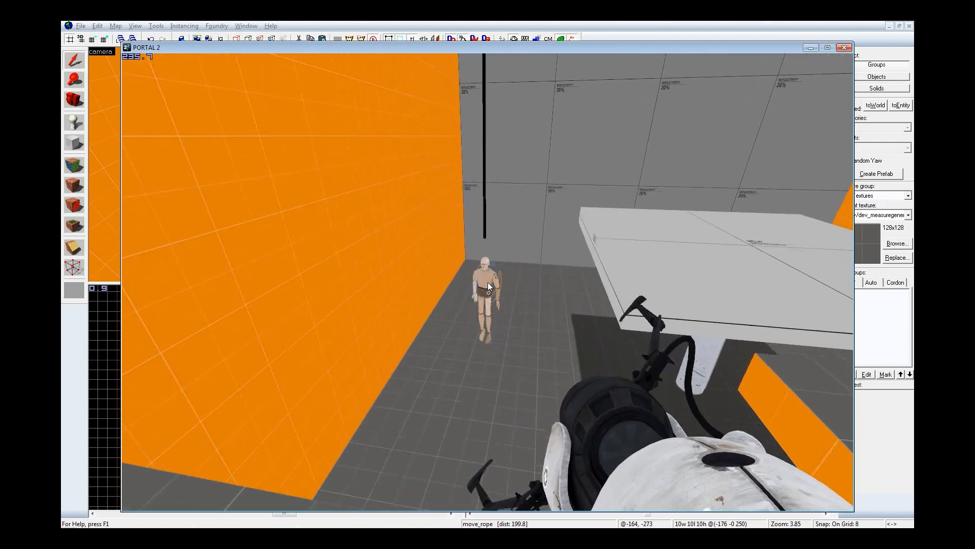
key("s")
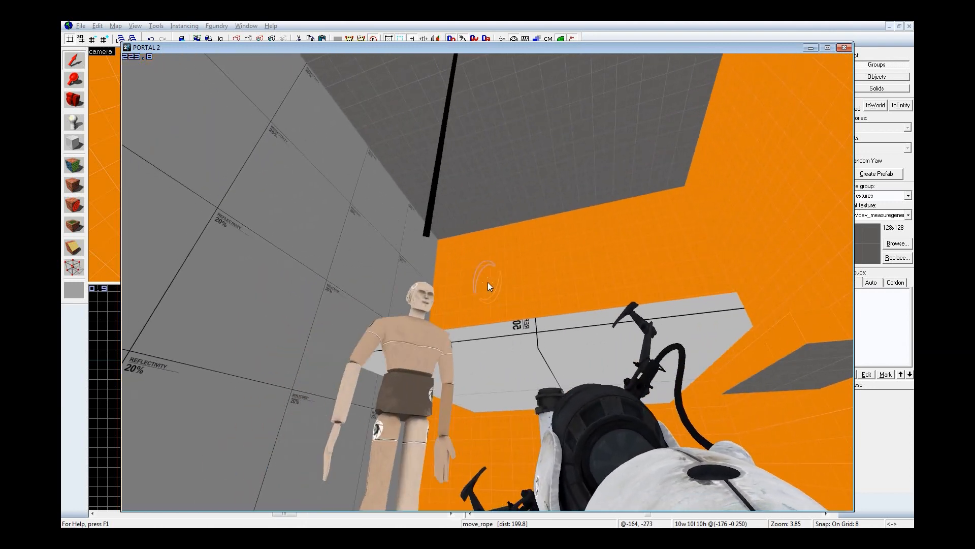
key("grave")
left_click(104, 223)
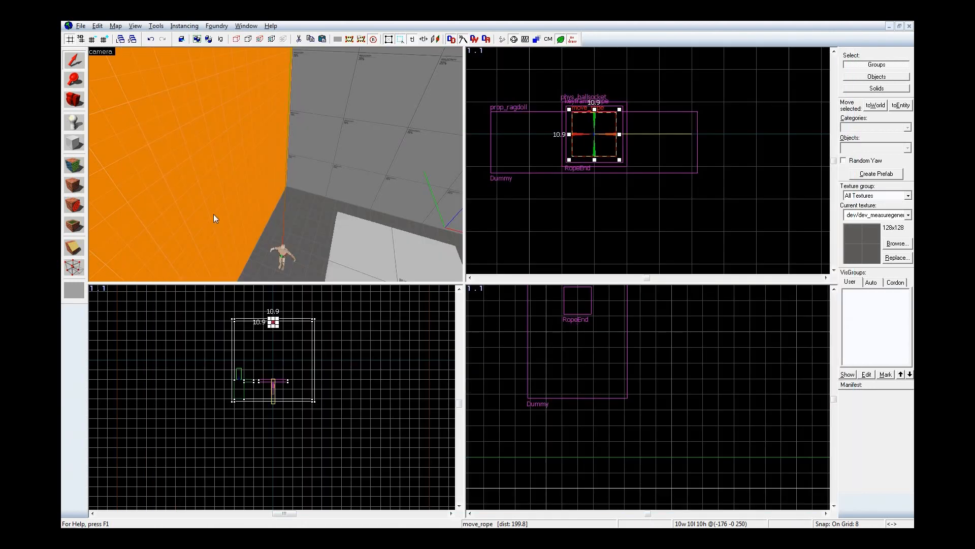
Step: Move the RopeEnd keyframe_rope straight down to the dummy's feet, centred at -176, 0, -224, and recompile the map
key("z")
key("w")
left_click(276, 164)
key("z")
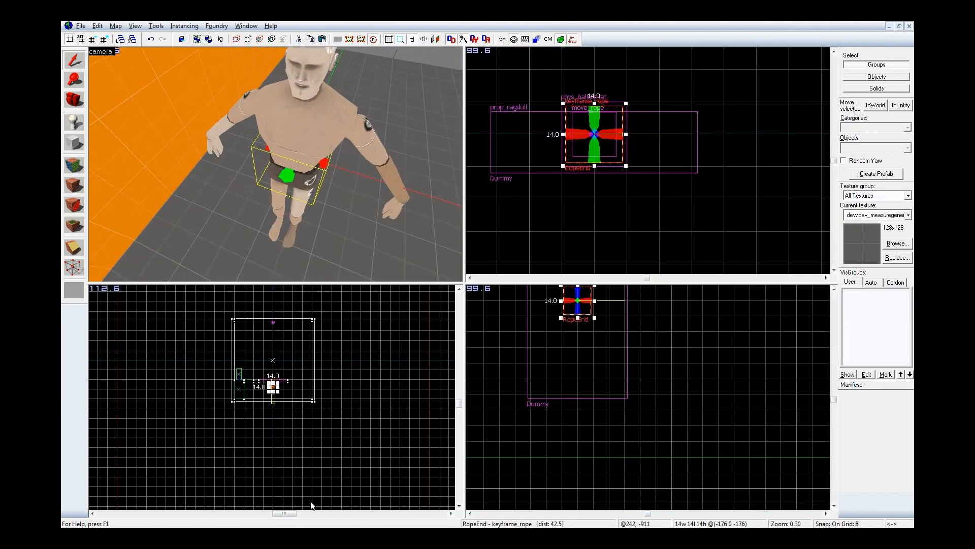
left_click_drag(588, 310, 584, 403)
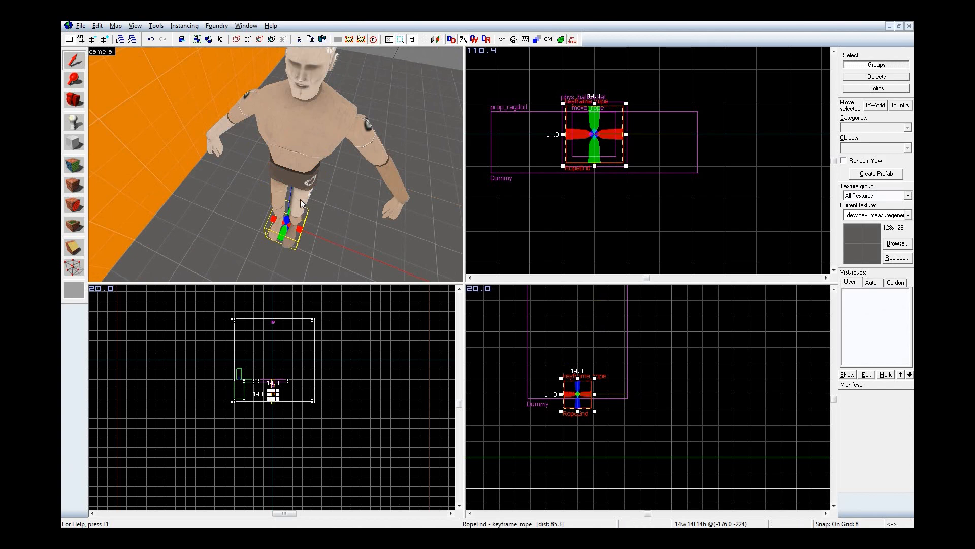
key("F9")
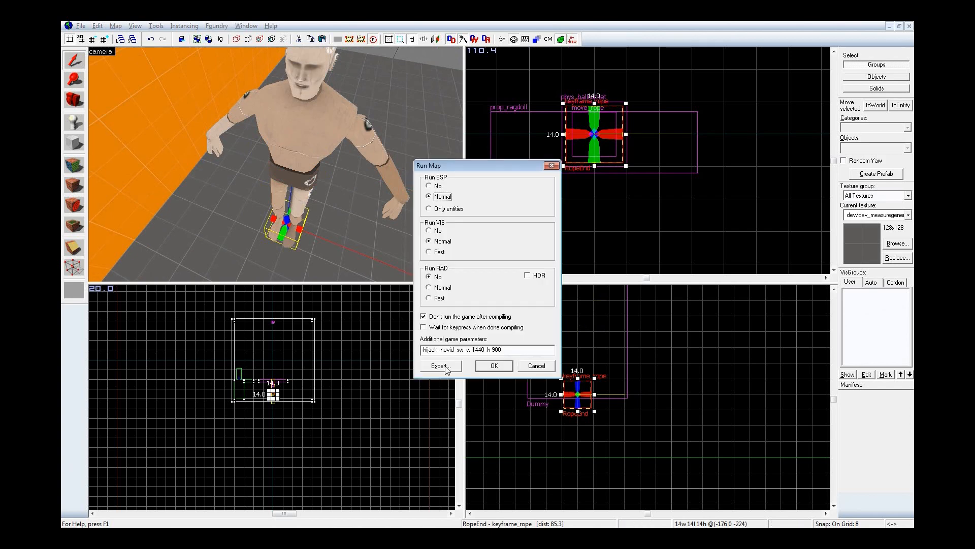
left_click(481, 366)
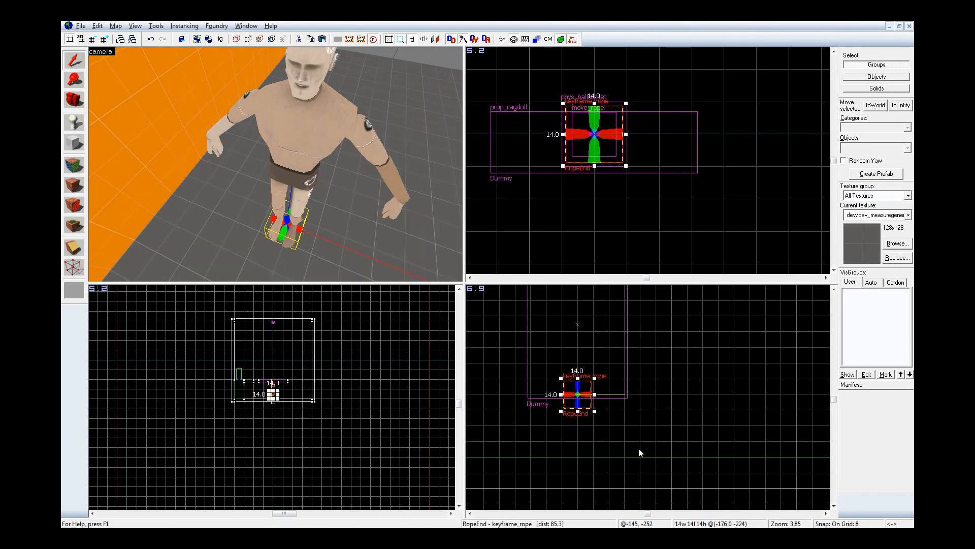
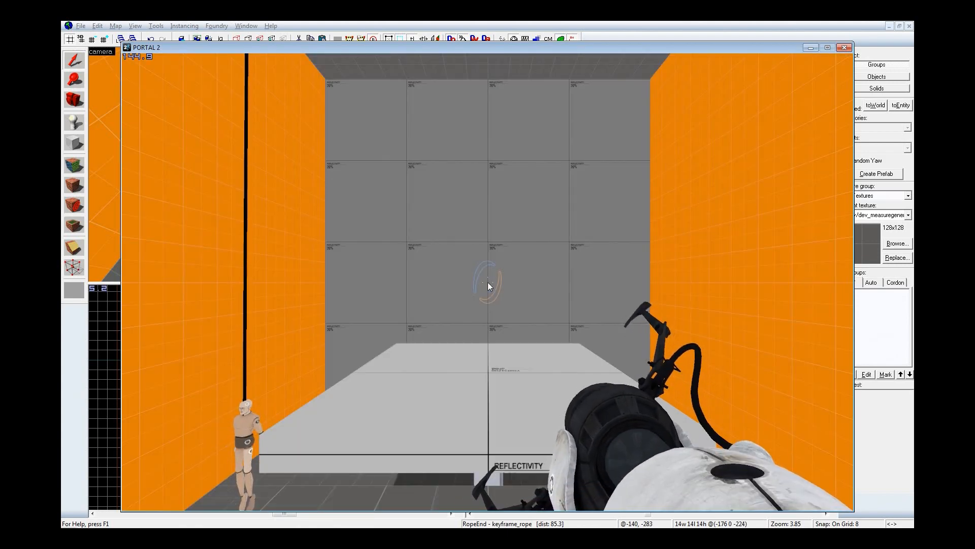
Step: Examine the rope's connection to the hanging dummy's head from several sides and distances in Portal 2, and return to Hammer
key("w")
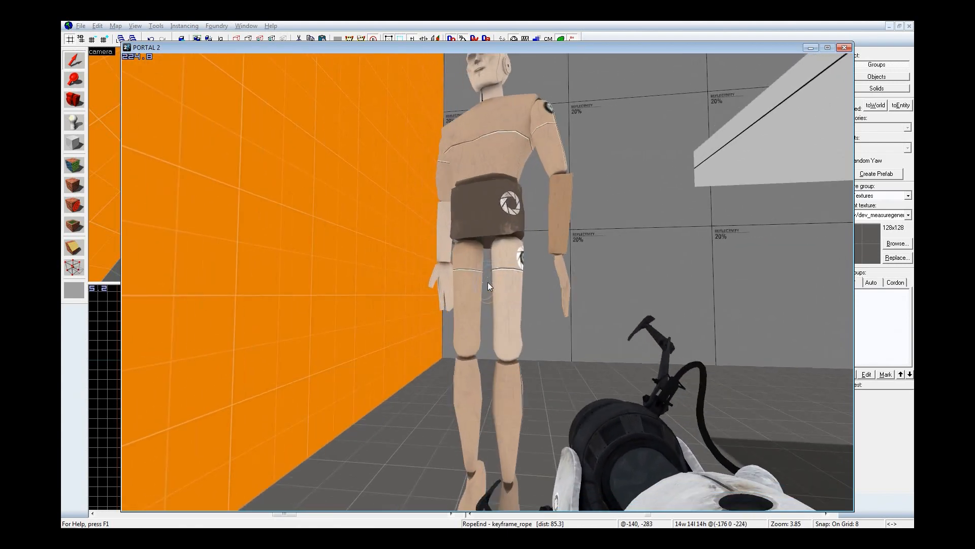
key("d")
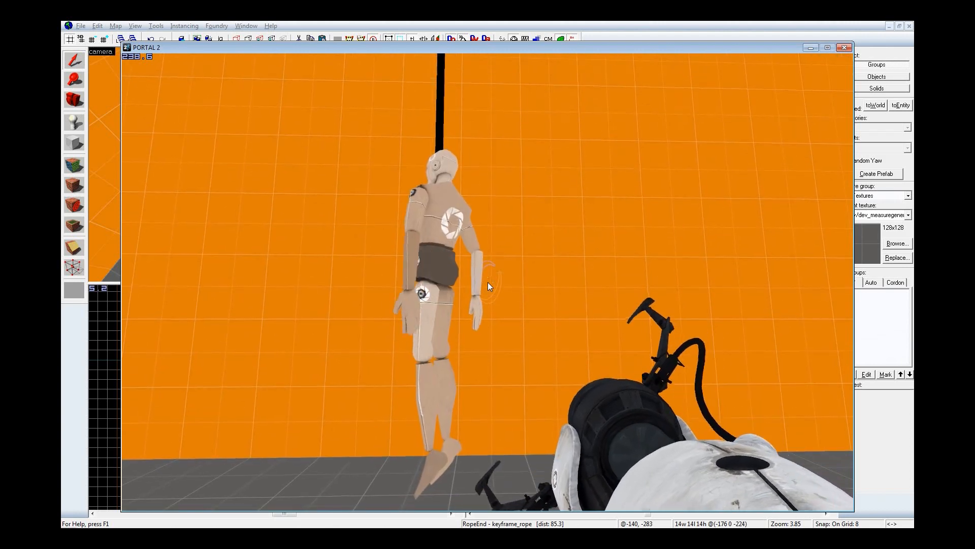
key("a")
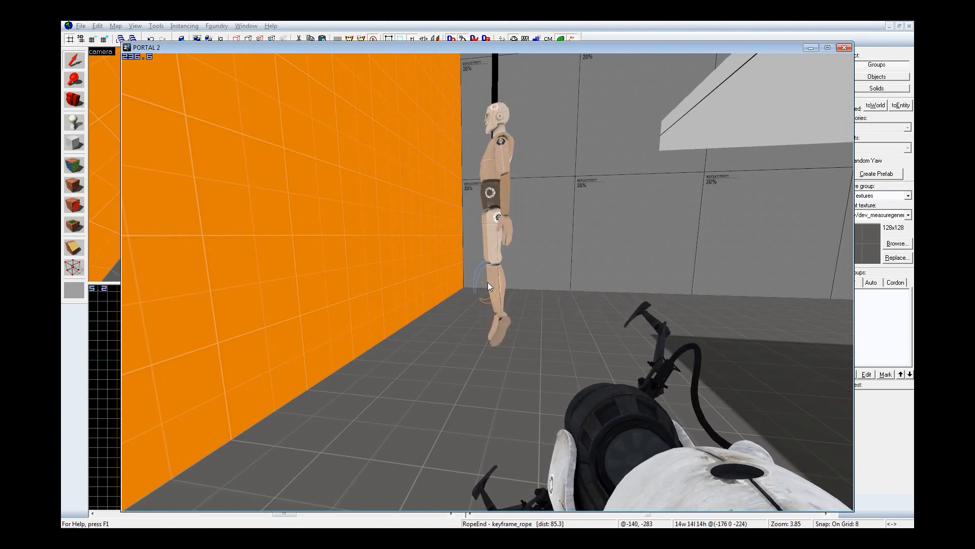
key("a")
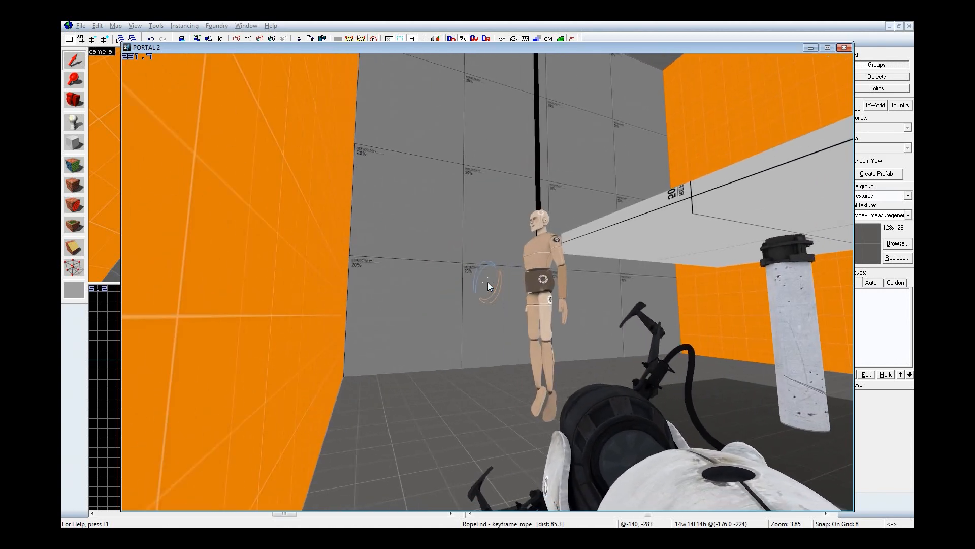
key("w")
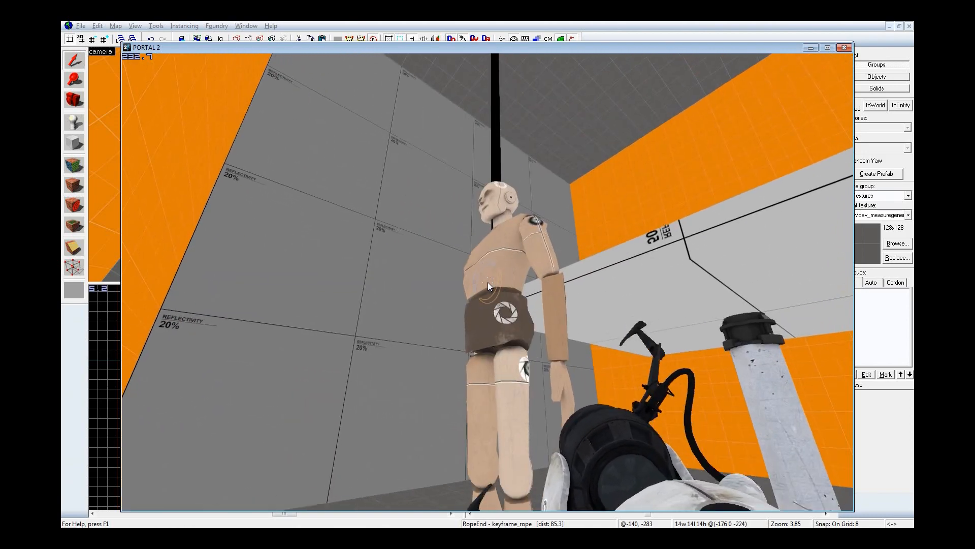
key("a")
key("s")
key("d")
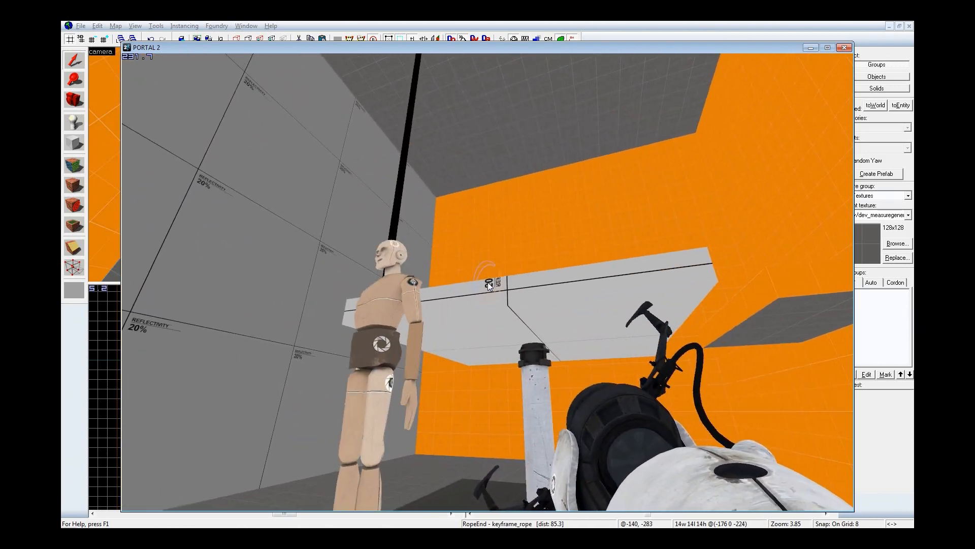
key("w")
key("a")
key("s")
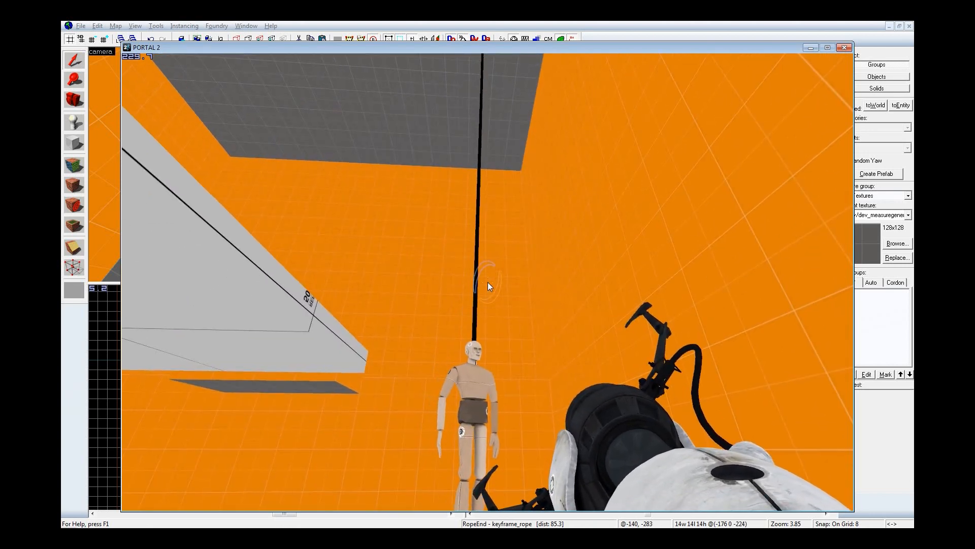
key("d")
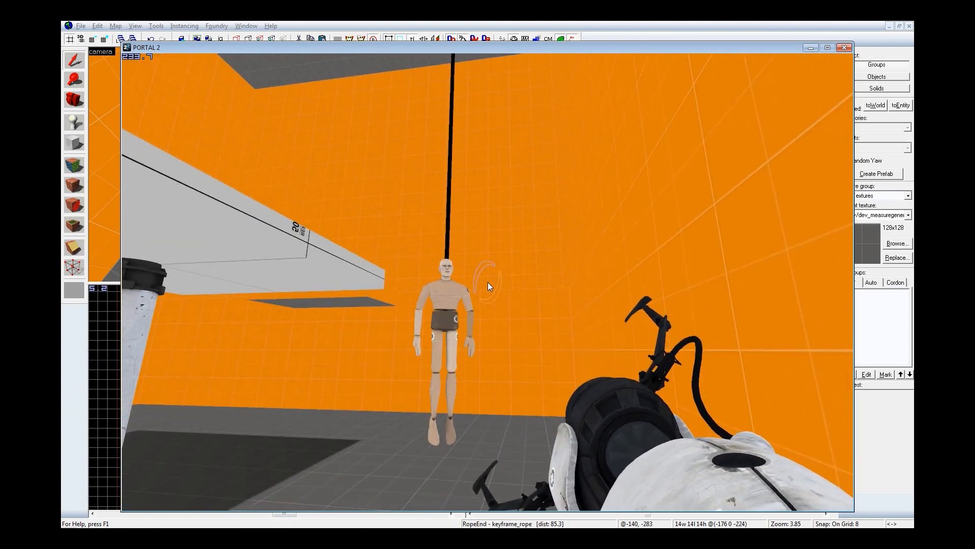
key("w")
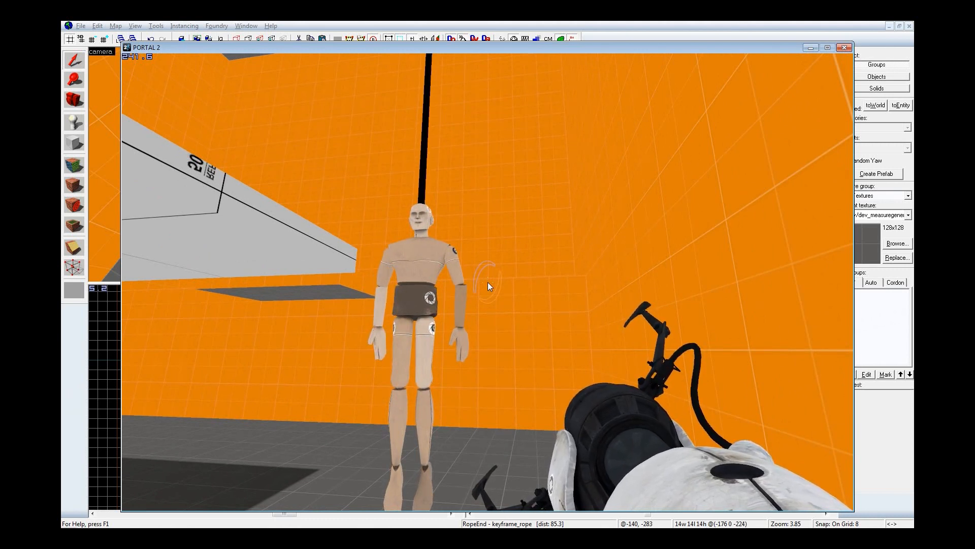
key("w")
key("w")
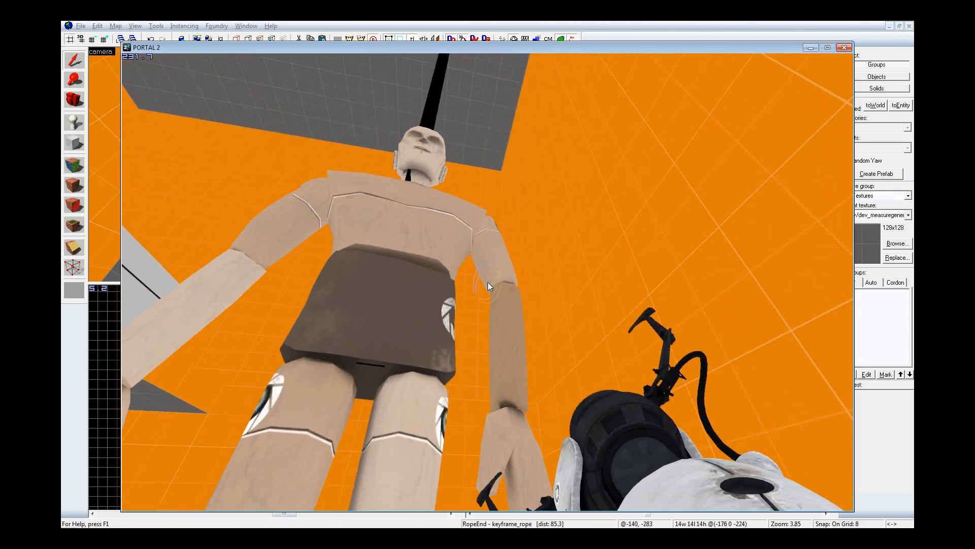
key("s")
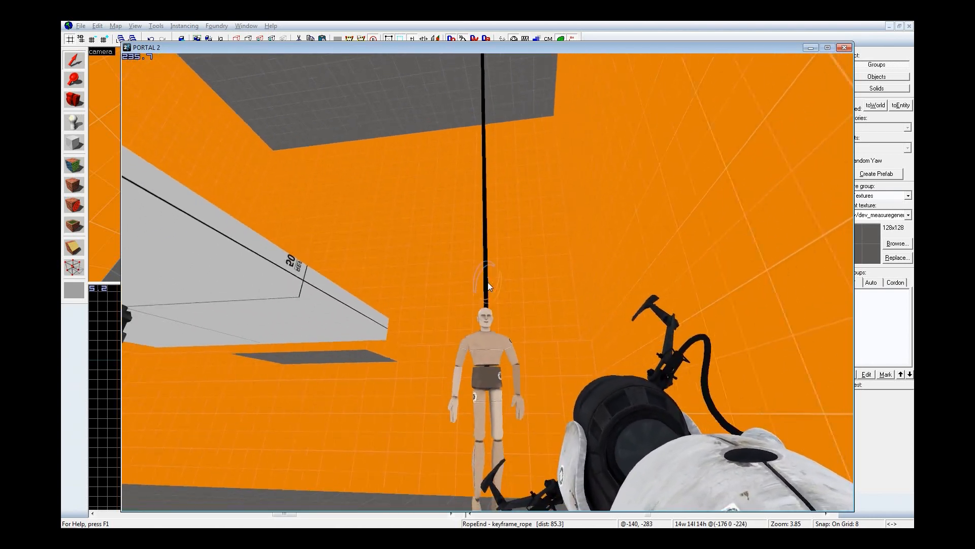
key("w")
key("s")
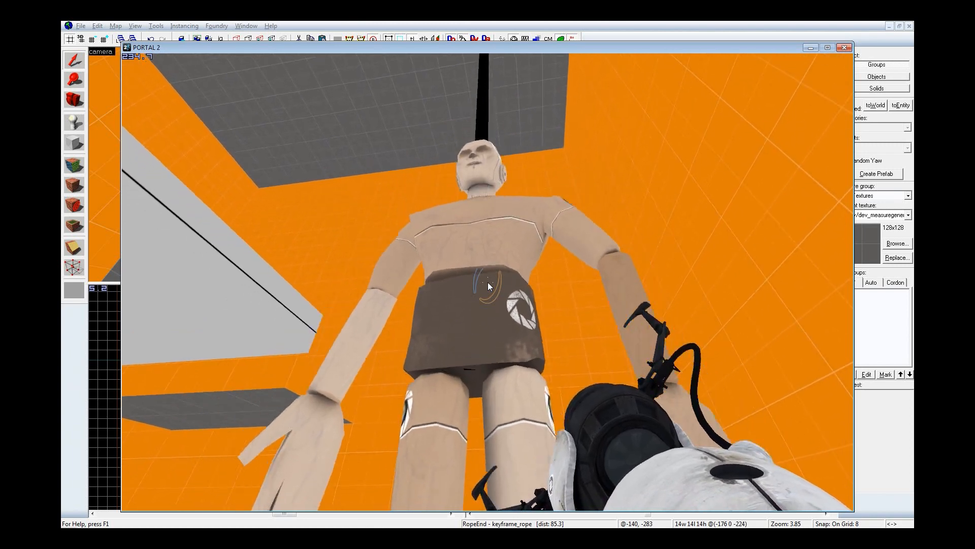
key("Escape")
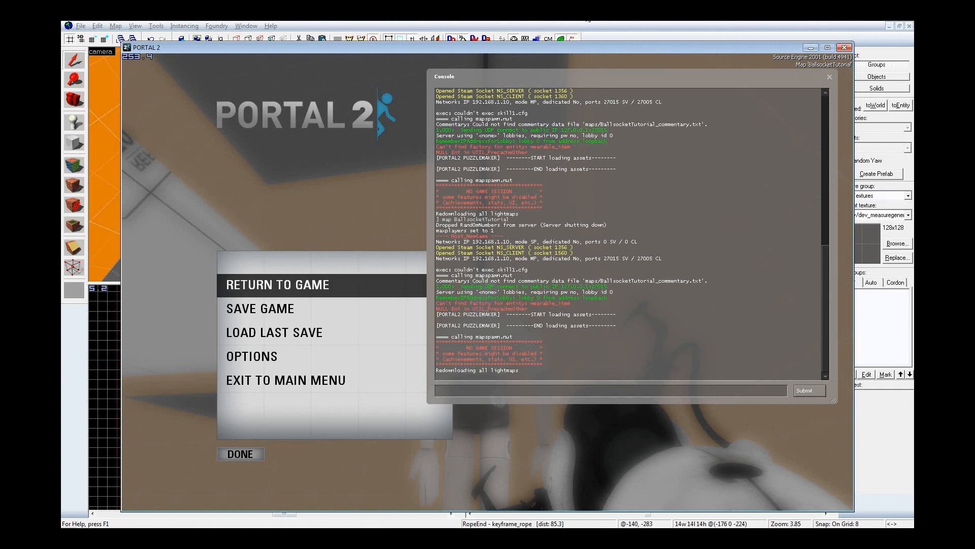
left_click(588, 21)
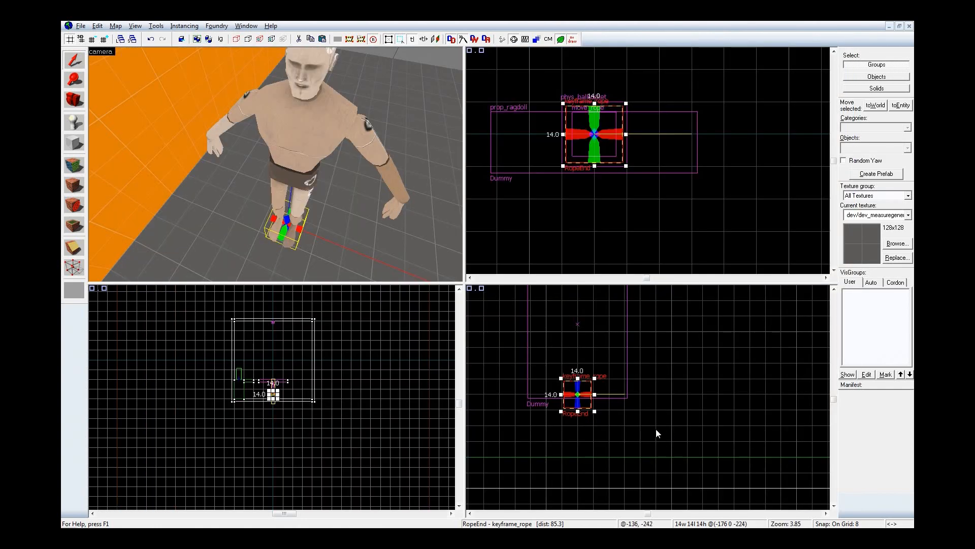
Step: Raise the RopeEnd keyframe_rope from the dummy's feet to its upper legs, centred at -176, 0, -192, and recompile the map
key("Up")
key("Up")
key("Up")
key("Up")
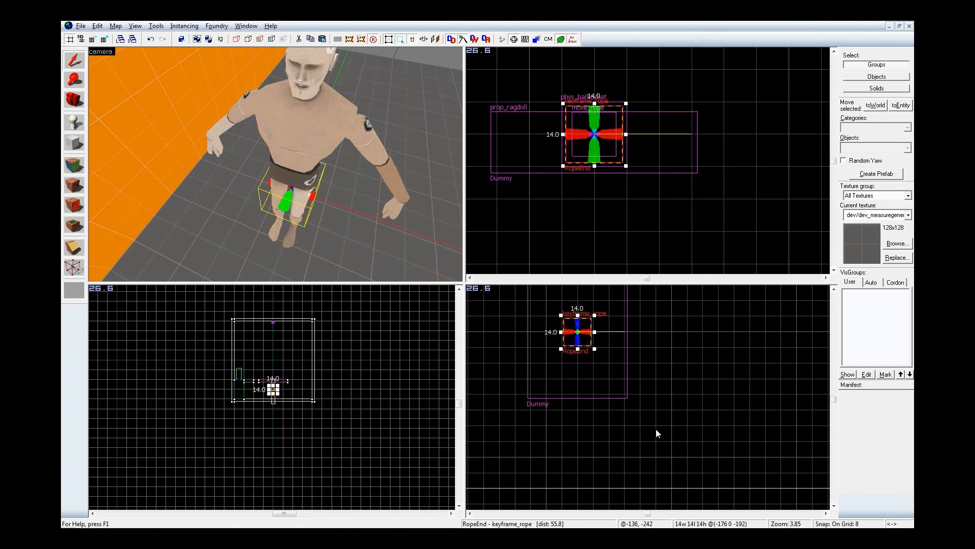
key("z")
key("w")
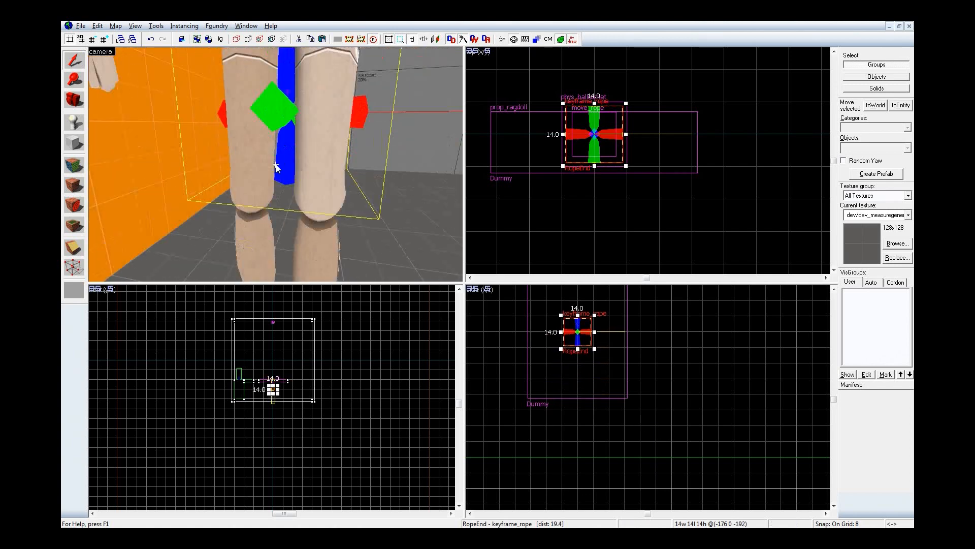
key("s")
key("F9")
key("Return")
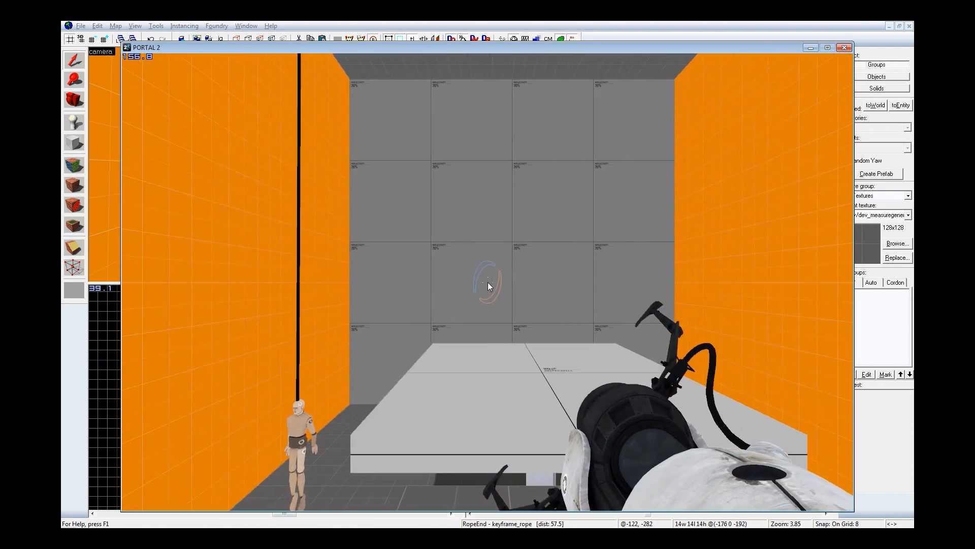
Step: Enable wireframe rendering in Portal 2 with mat_wireframe 1 and inspect the rope's lower end at the dummy's head
key("w")
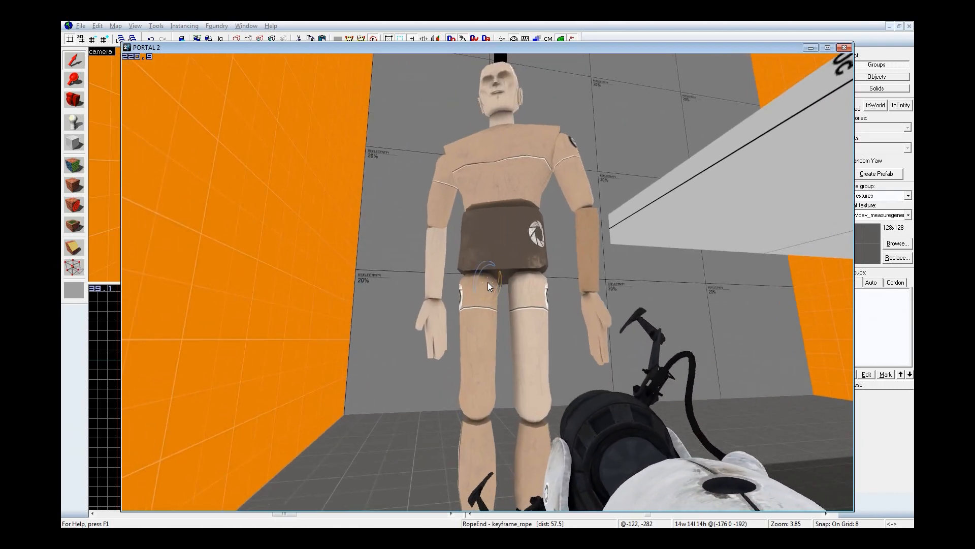
key("grave")
type("mat")
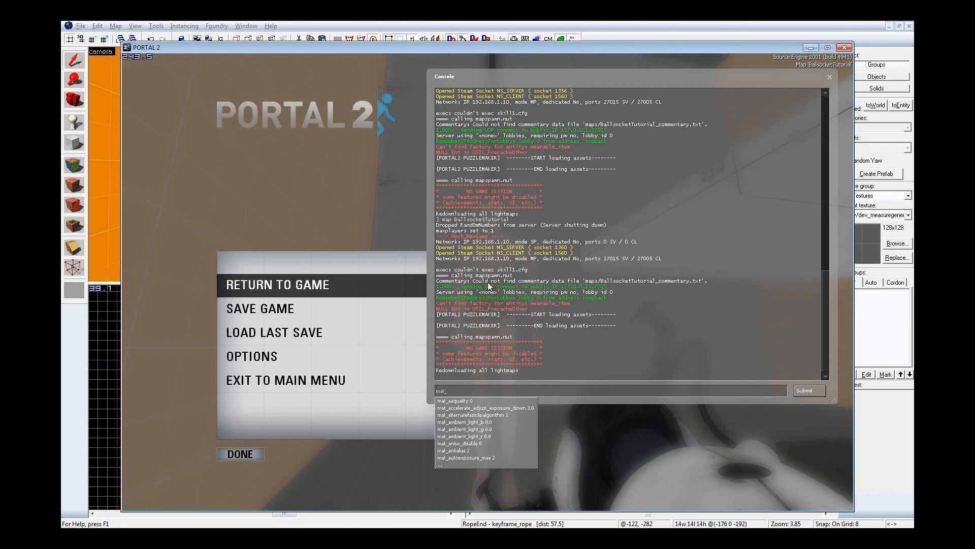
type("_wireframe 1")
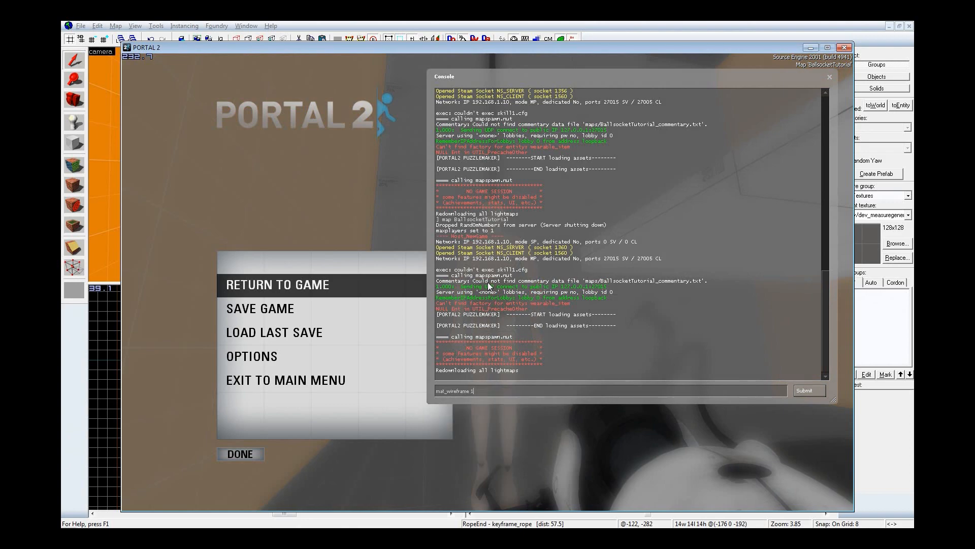
key("Return")
type("sv_ch")
key("grave")
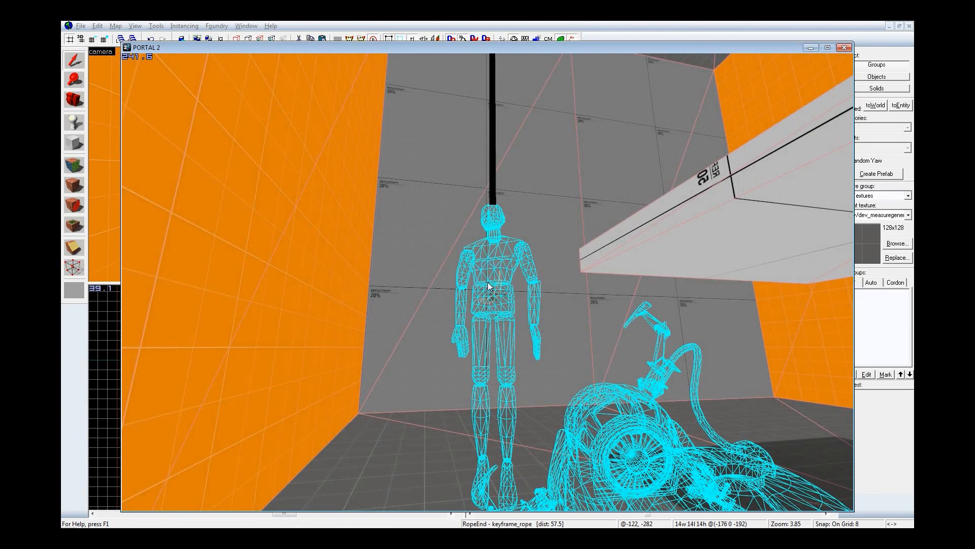
key("w")
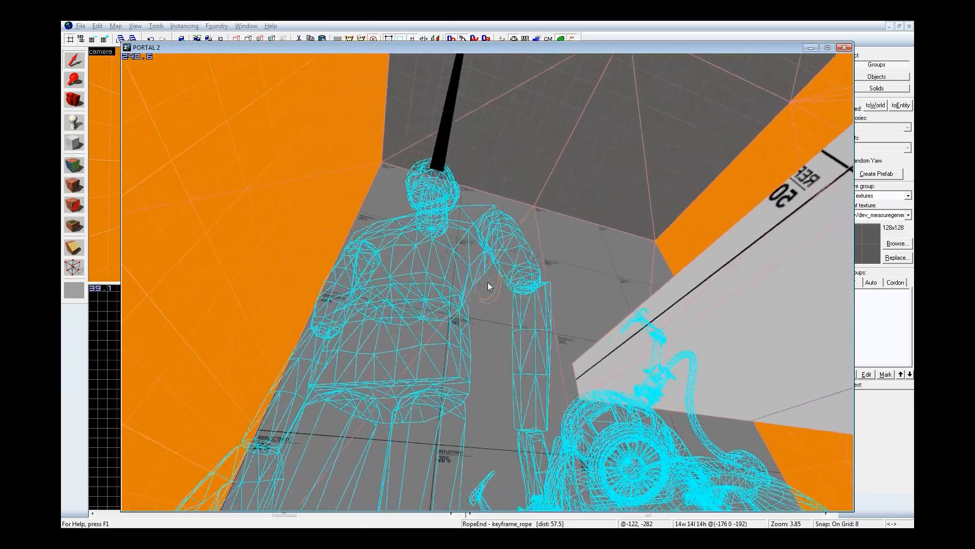
key("s")
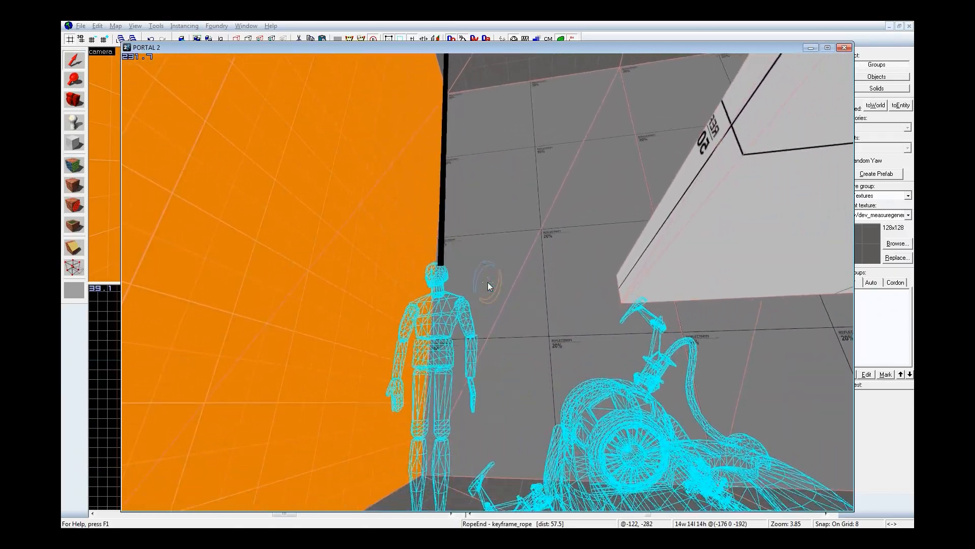
key("w")
key("s")
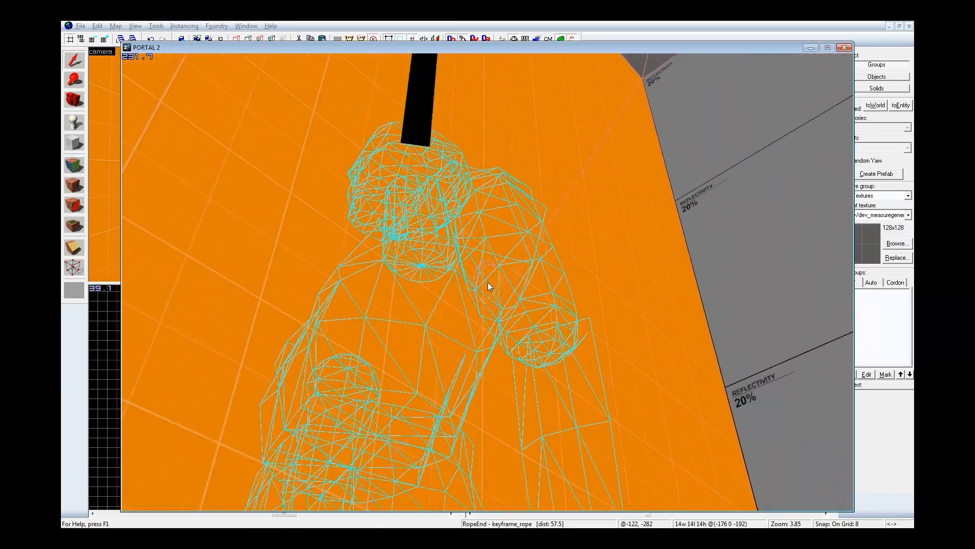
key("s")
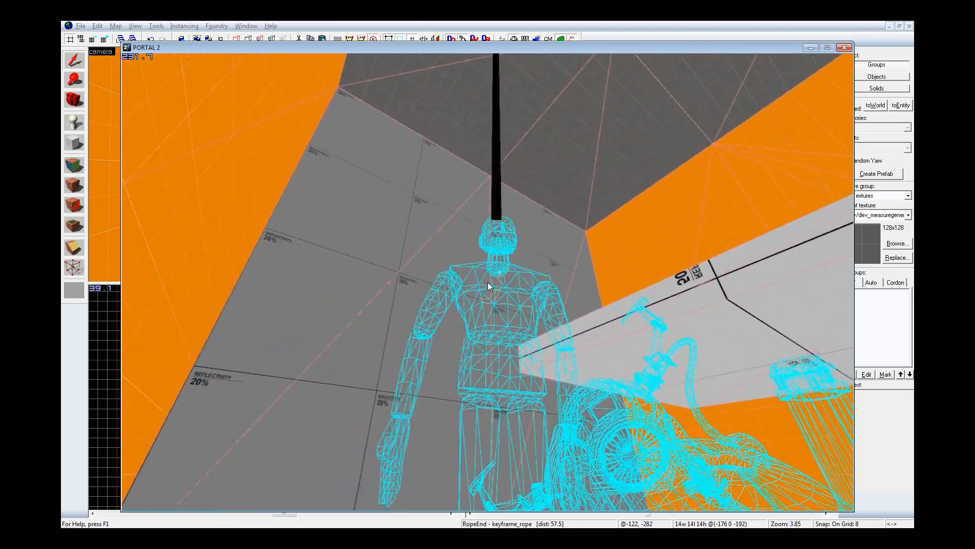
Step: Enable noclip through the console and fly around the dummy's head to inspect the rope end in wireframe up close
key("grave")
type("sv_chn")
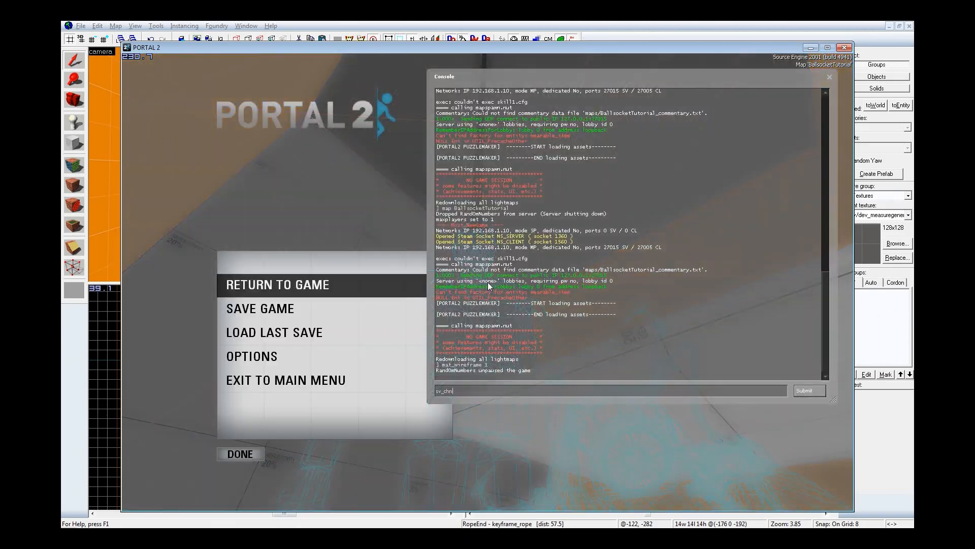
type("noclip")
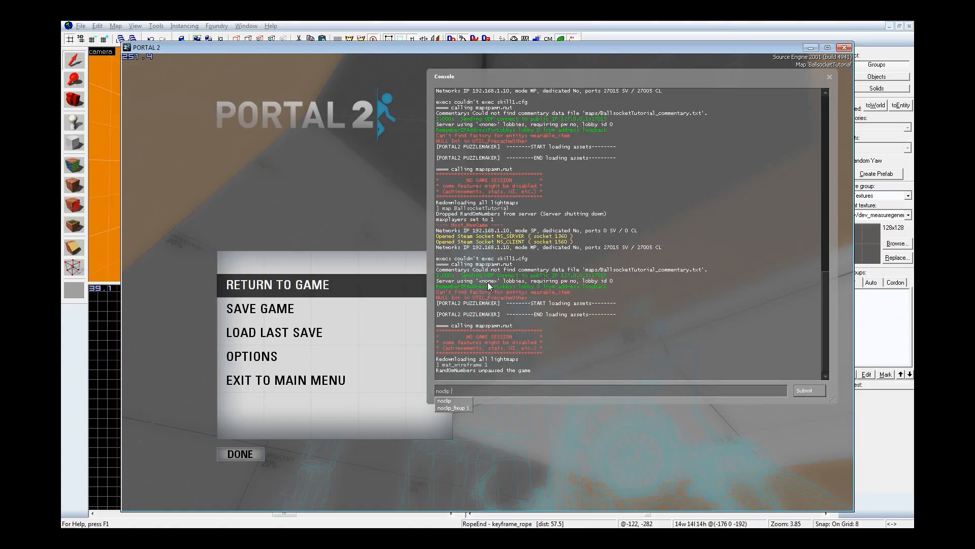
key("Return")
key("grave")
key("w")
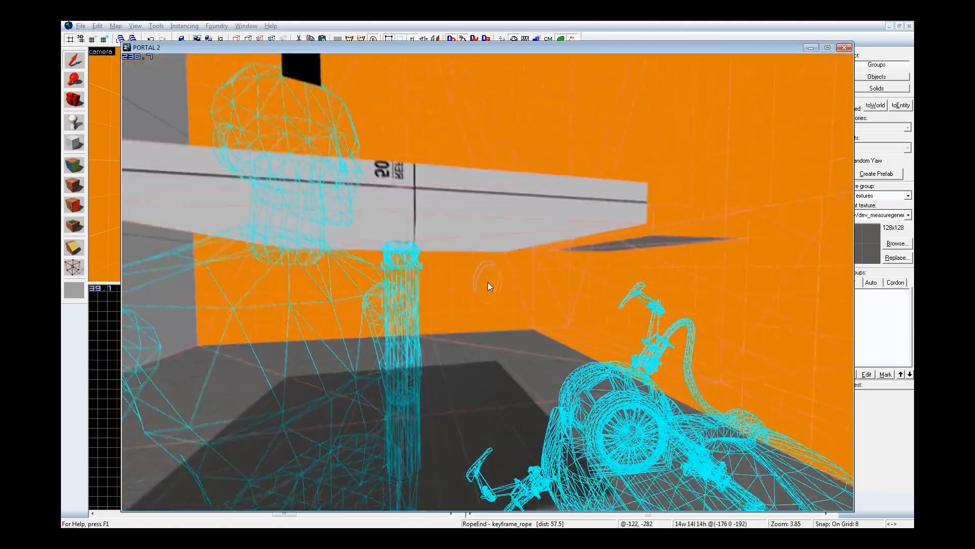
key("s")
key("w")
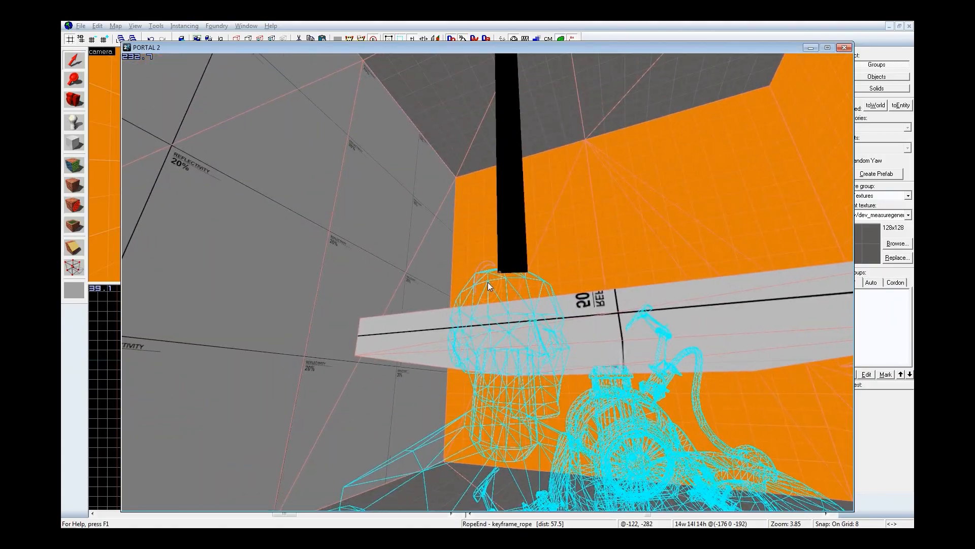
key("s")
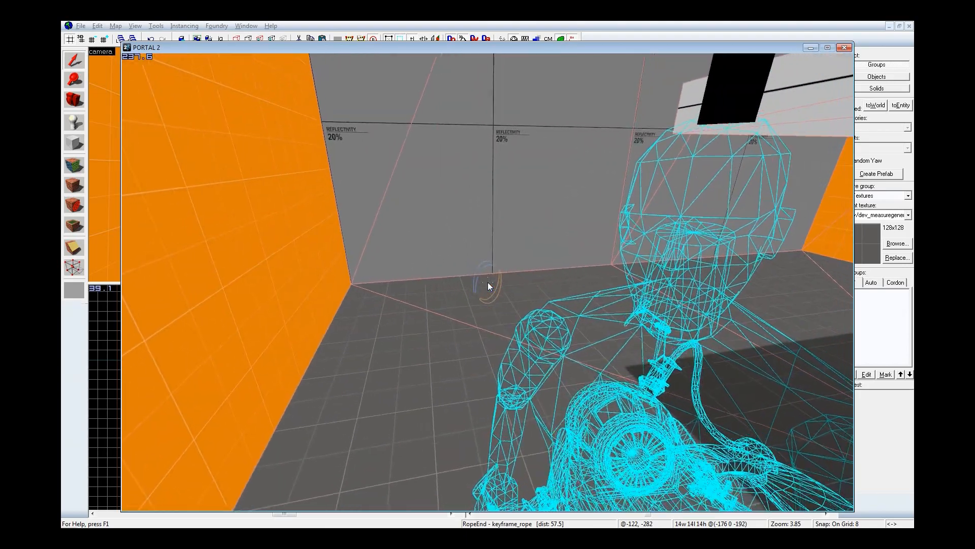
key("d")
key("w")
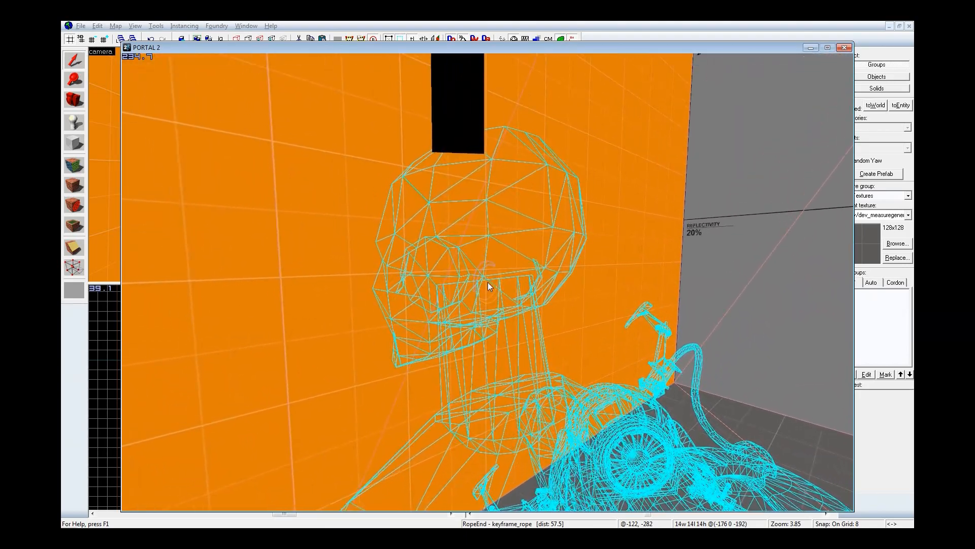
key("s")
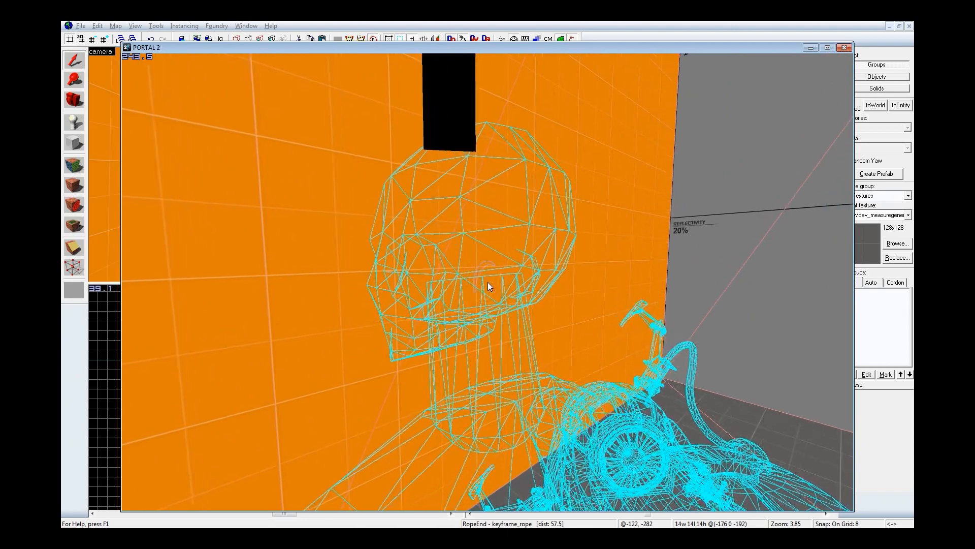
Step: Turn off wireframe rendering with mat_wireframe and view the rope from the dummy's head up to the ceiling
key("grave")
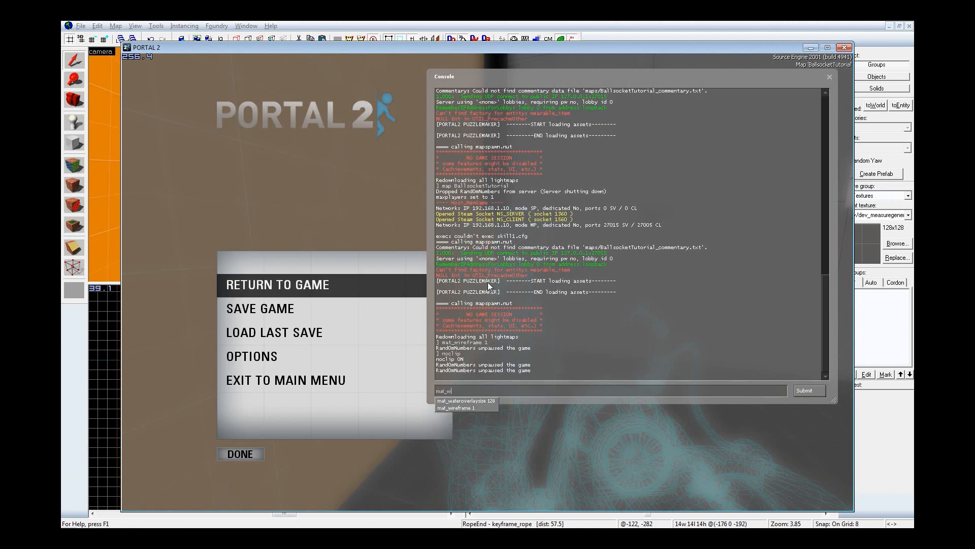
key("Return")
key("grave")
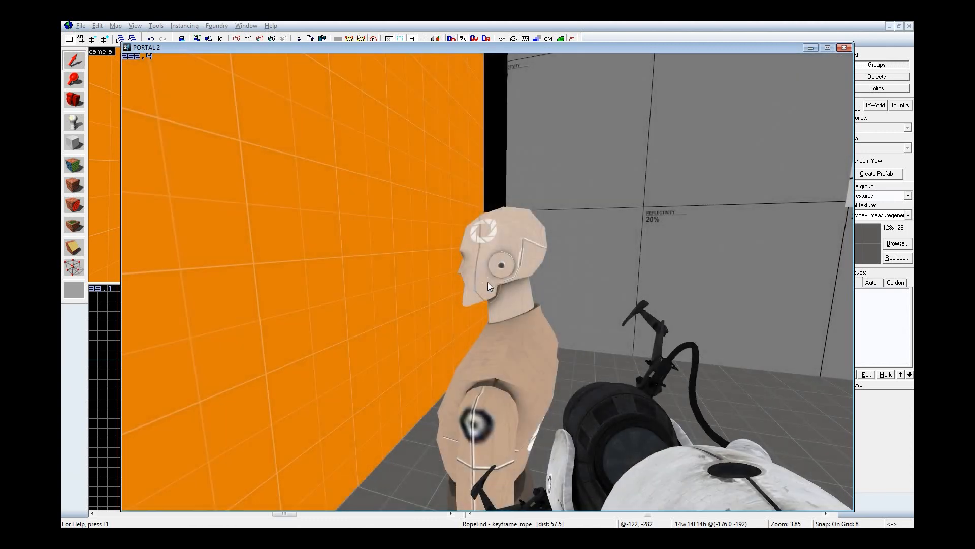
key("s")
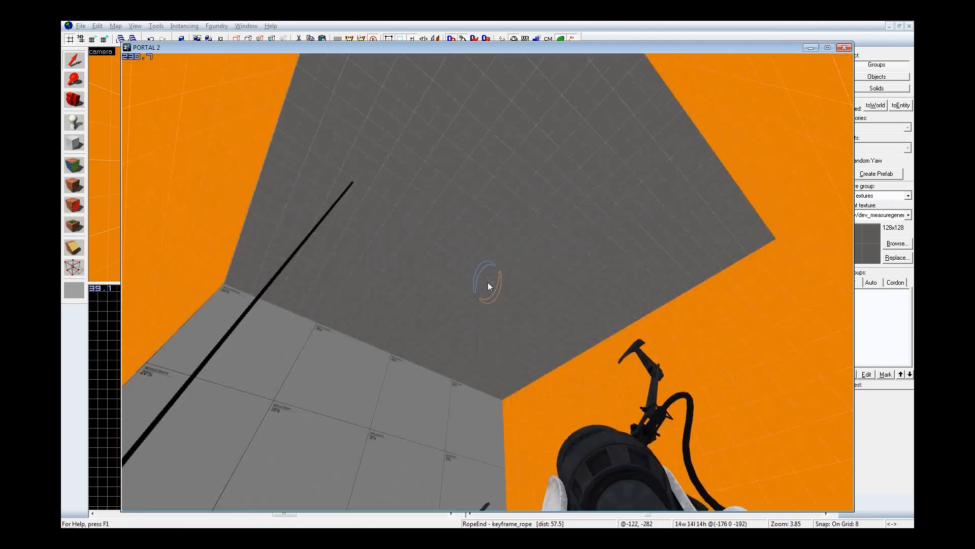
Step: Spawn a companion cube in the running map with ent_create_portal_companion_cube and resume the game to test it with the setup
key("grave")
type("s")
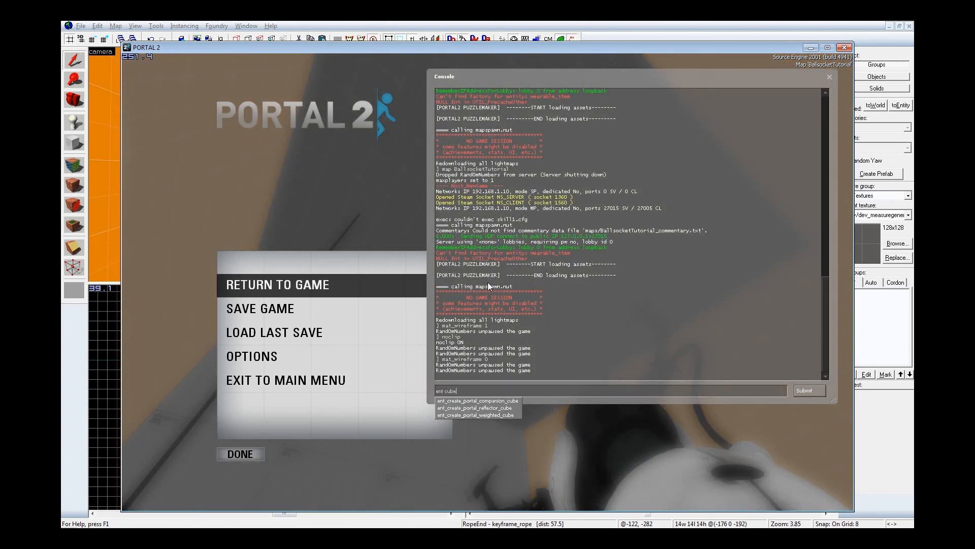
key("Down")
key("Return")
key("Escape")
key("Escape")
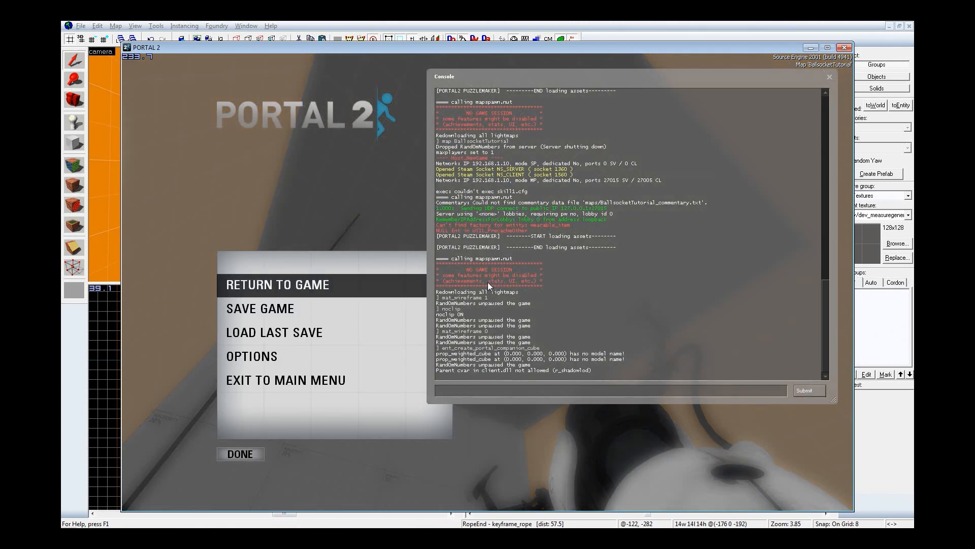
key("Escape")
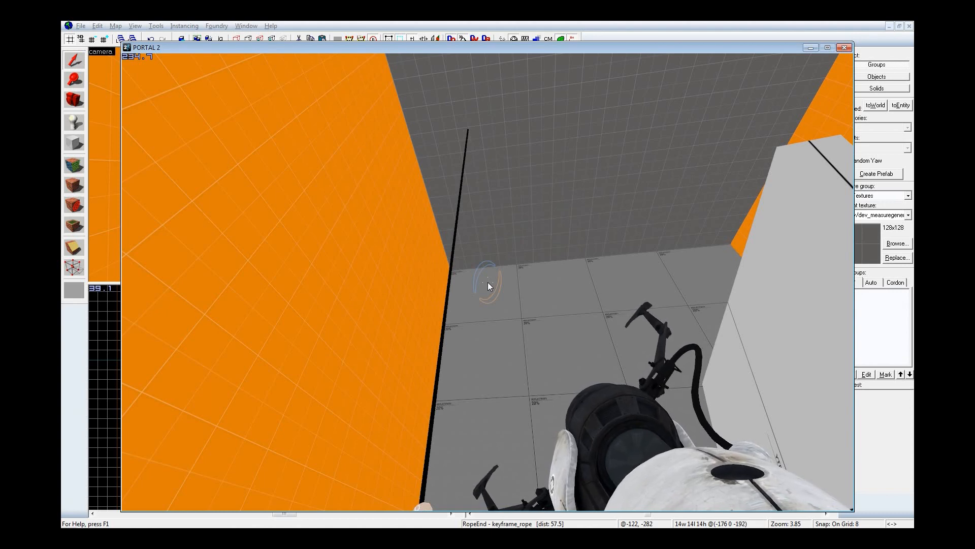
key("grave")
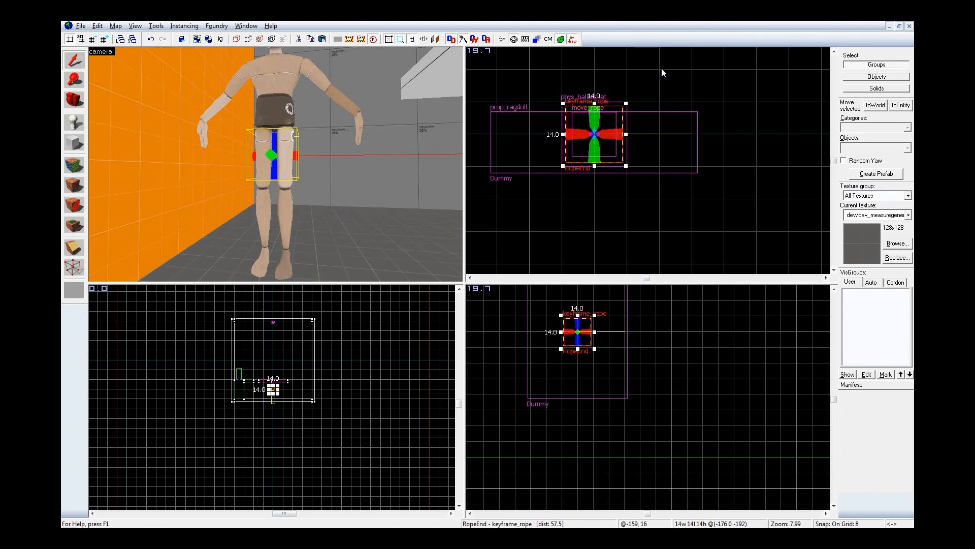
Step: Switch back to Hammer and fly the 3D camera around the room to examine the platform, the dummy and the ceiling area
key("z")
key("w")
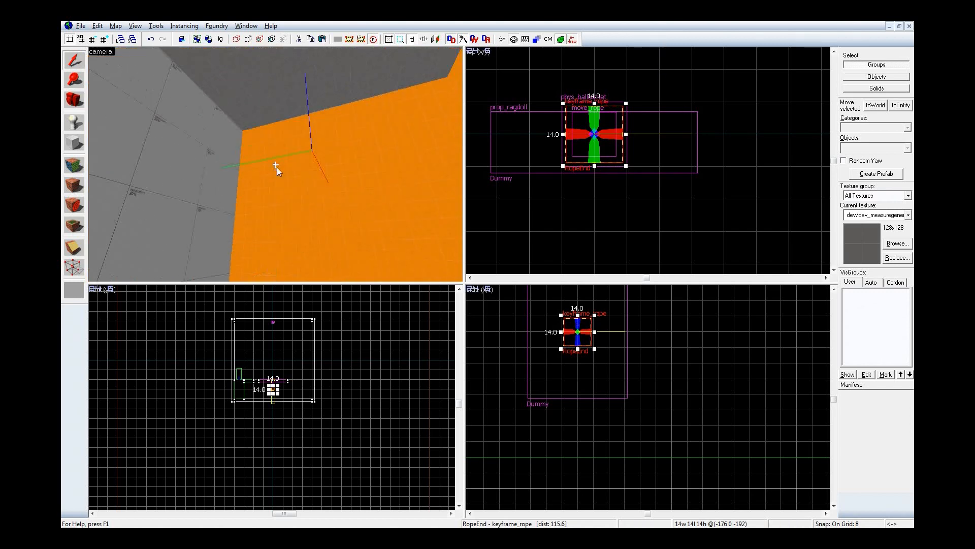
key("w")
key("s")
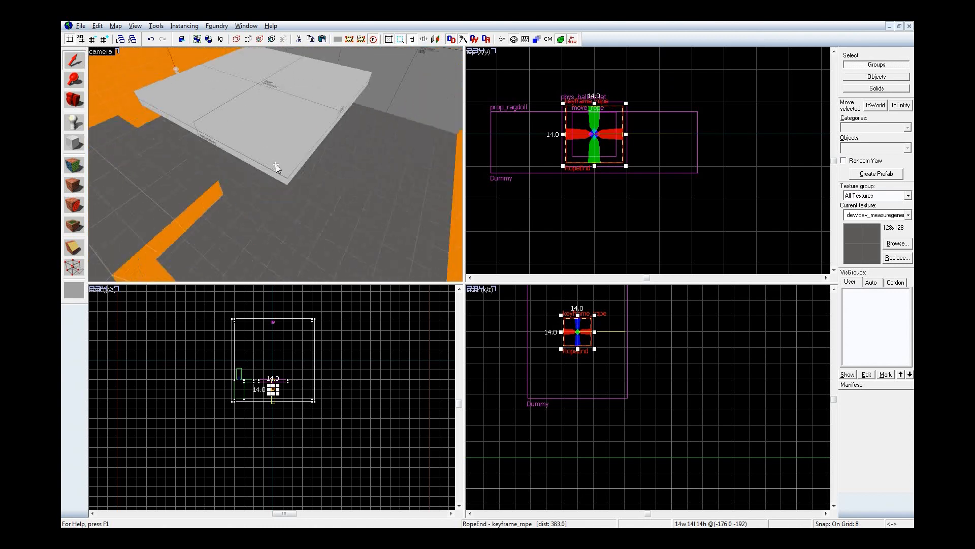
key("z")
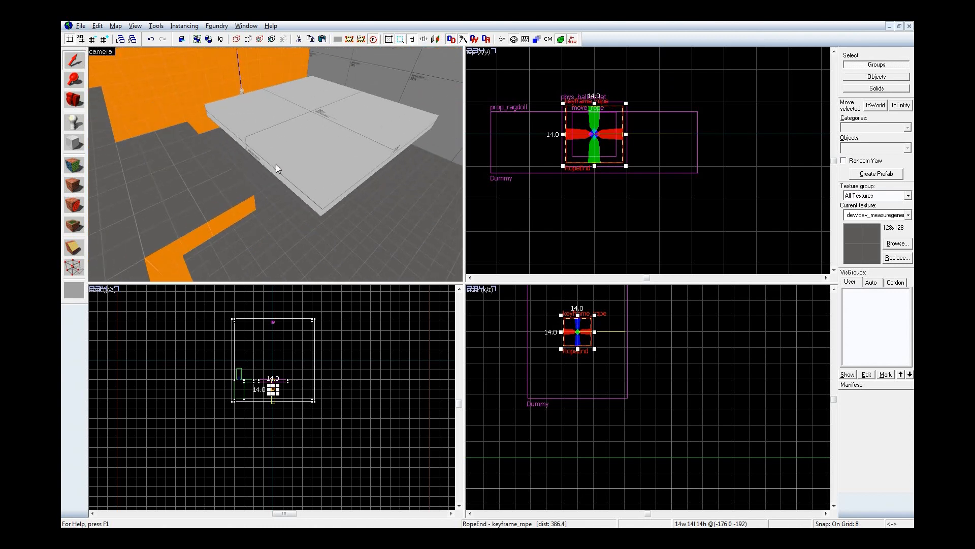
key("z")
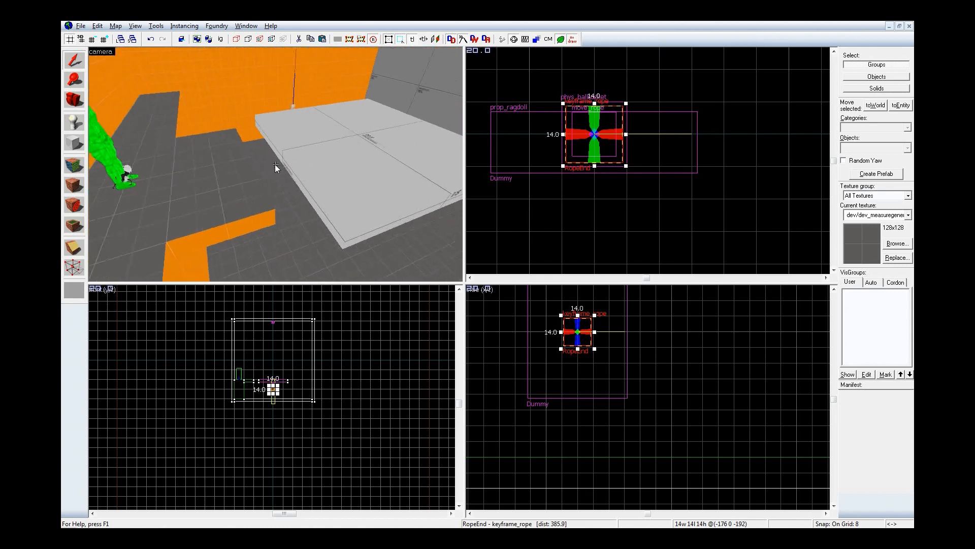
key("w")
key("w")
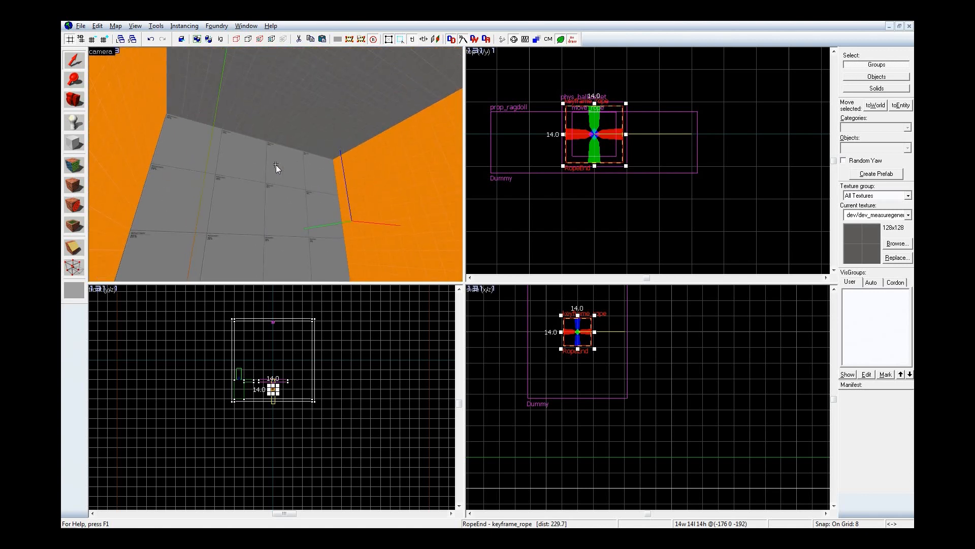
key("z")
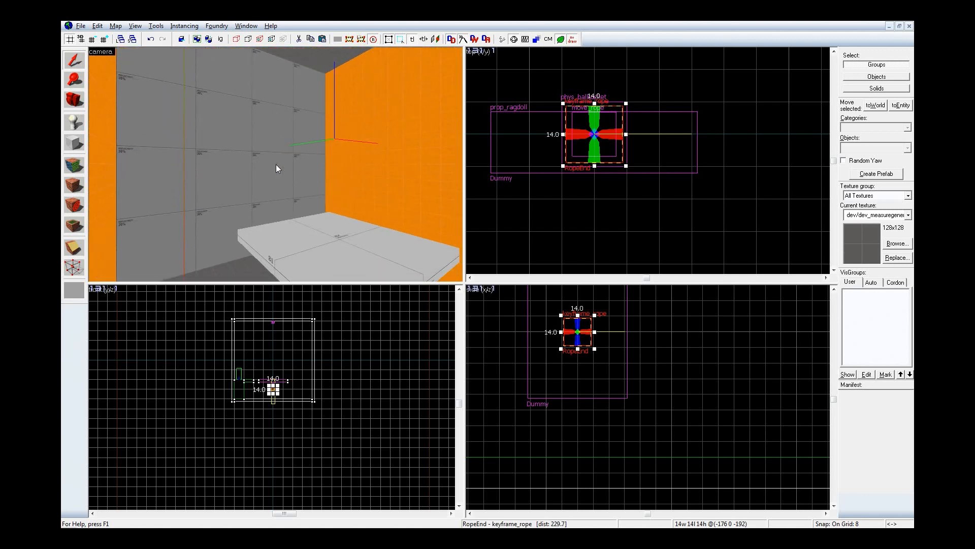